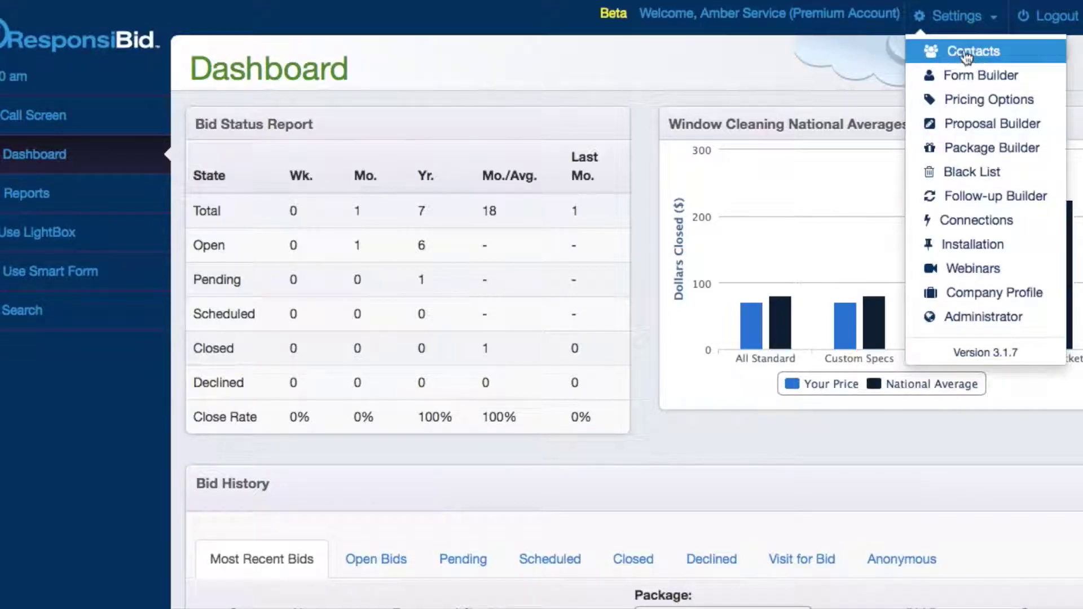
- Go to the Contacts page from the Settings menu in the top bar
click(964, 51)
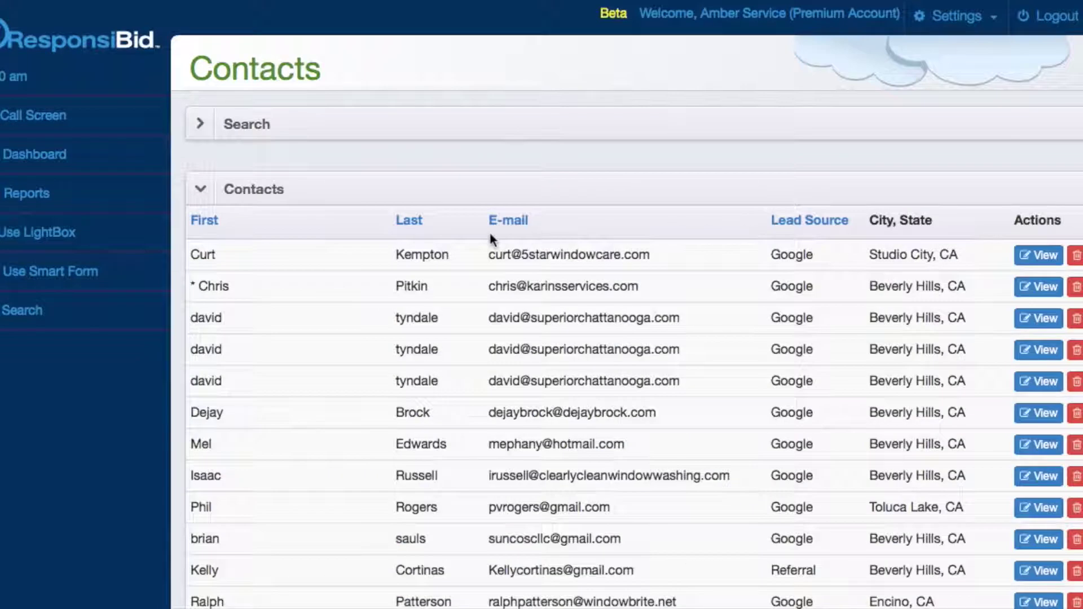
- Expand and then collapse the Search panel, and collapse the Contacts list panel
click(486, 131)
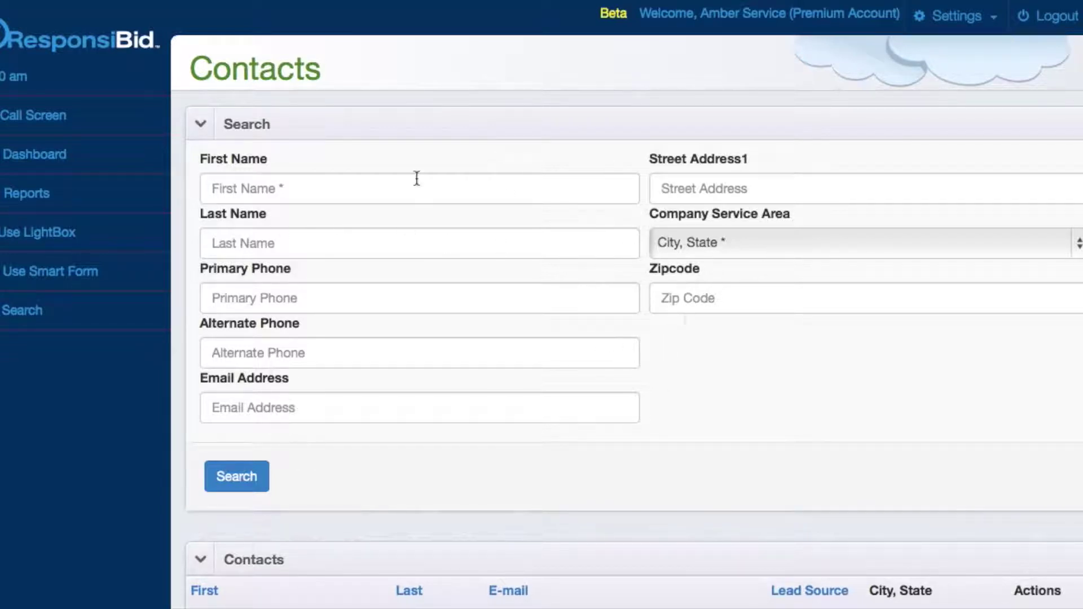
click(403, 117)
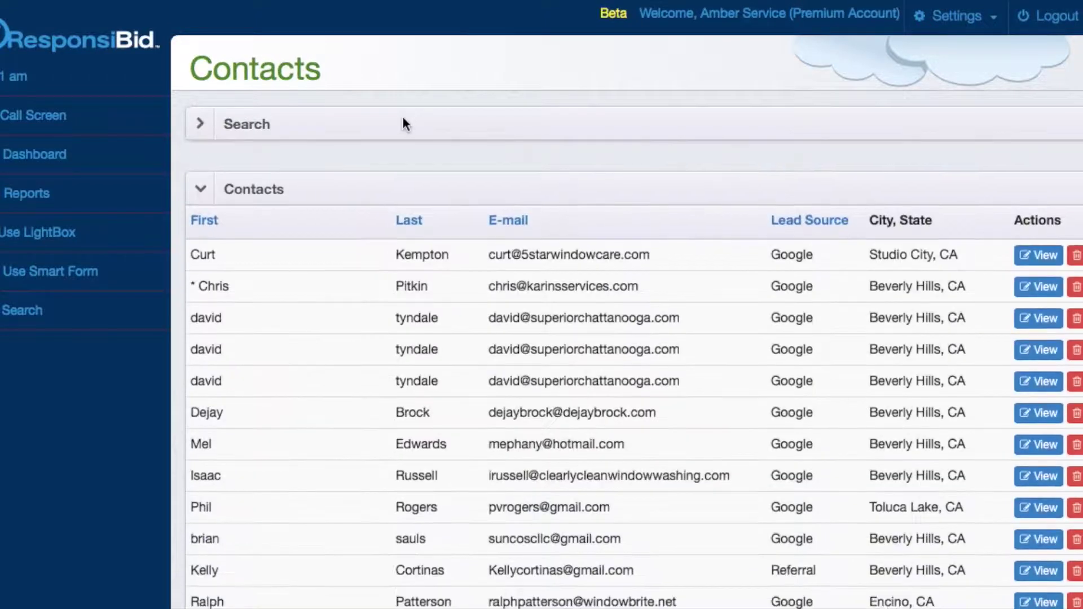
click(389, 190)
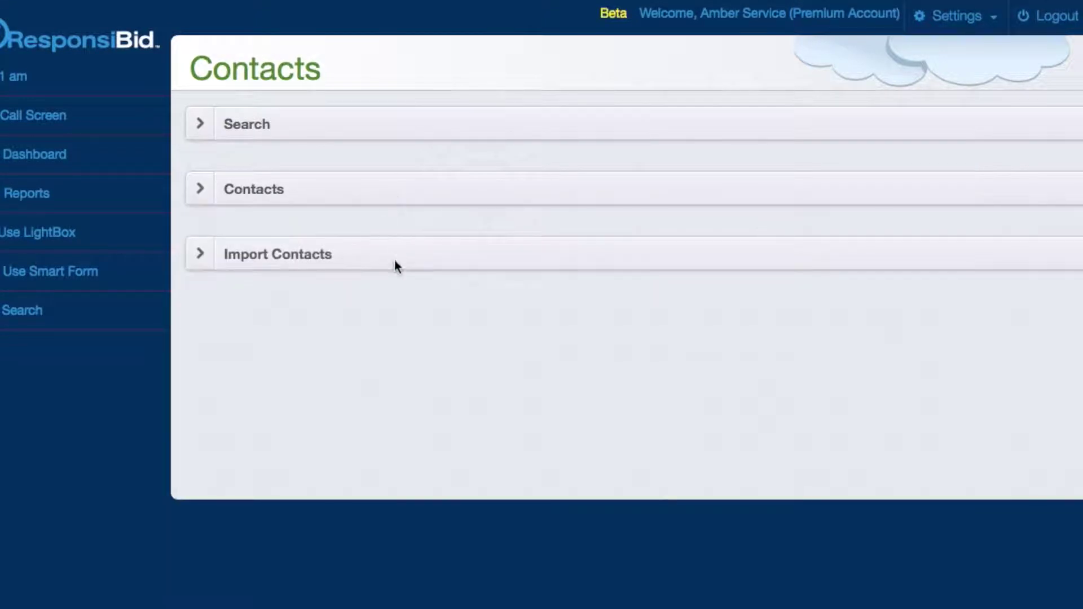
- Under Import Contacts, choose us-500.csv from the Desktop and submit it
click(394, 259)
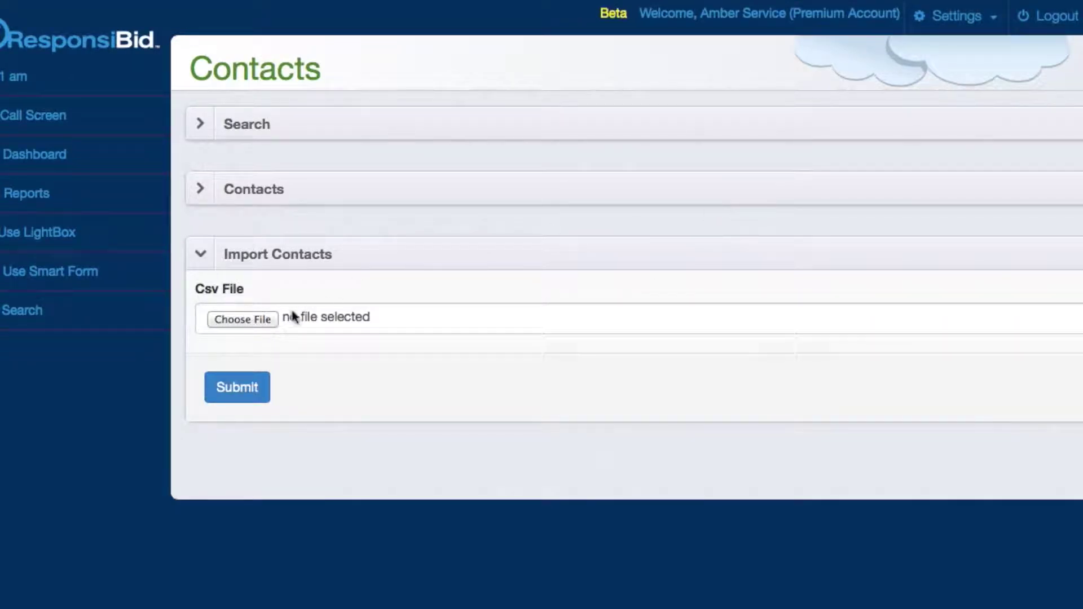
click(259, 320)
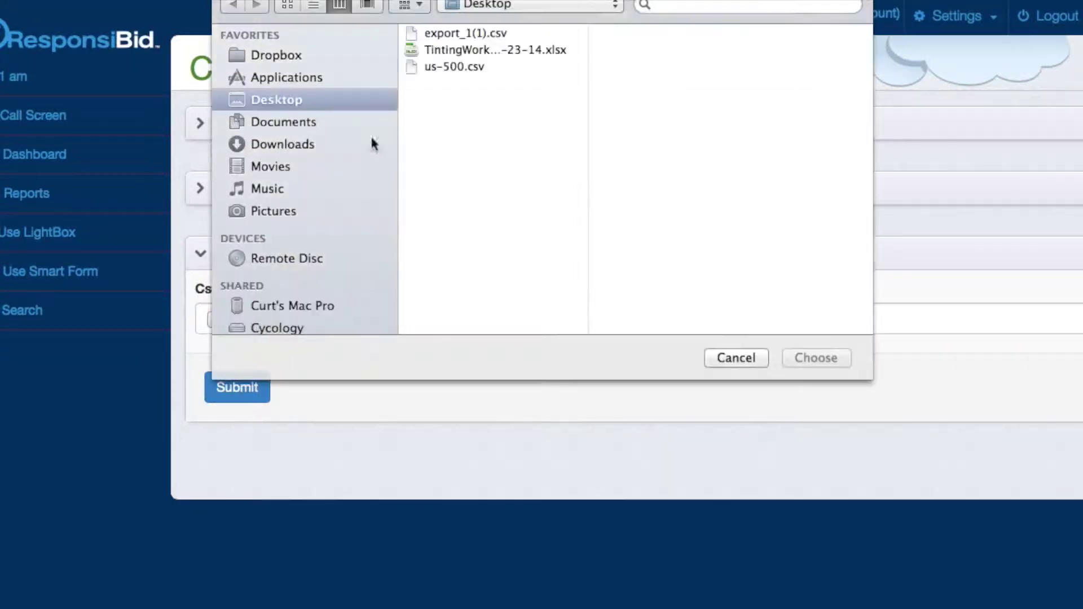
click(450, 67)
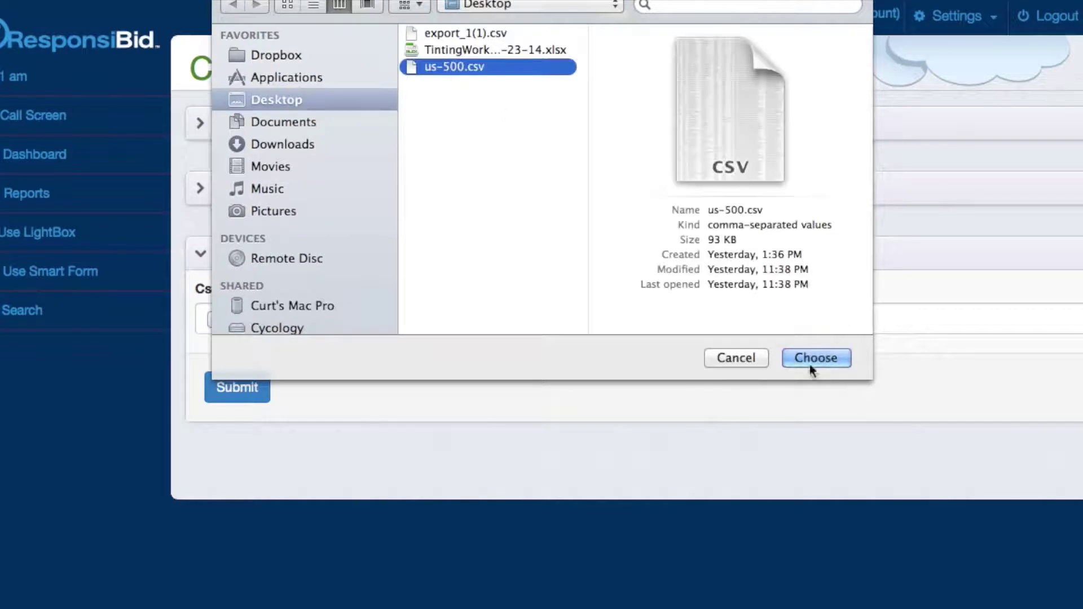
click(810, 361)
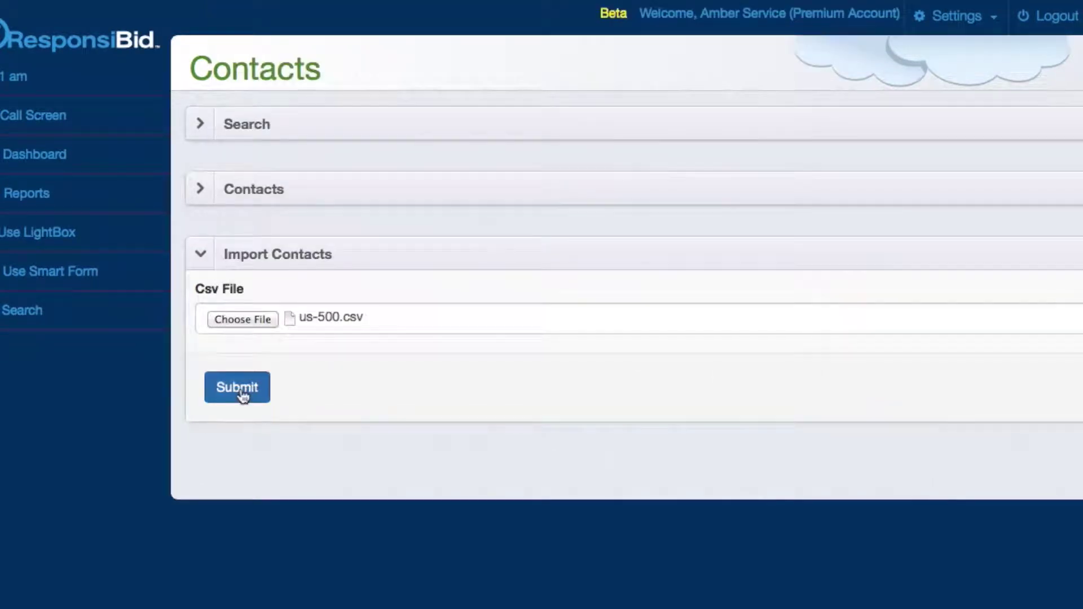
click(240, 390)
scroll(240, 395, down, 4)
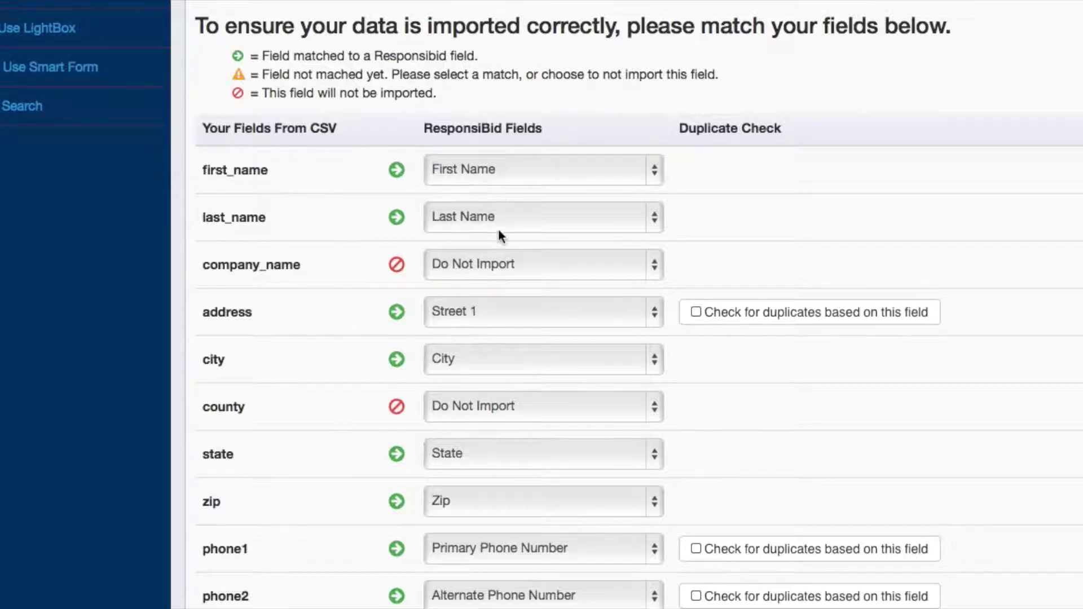
- Clear the address column's field match and map it back to Street 1
scroll(500, 236, down, 3)
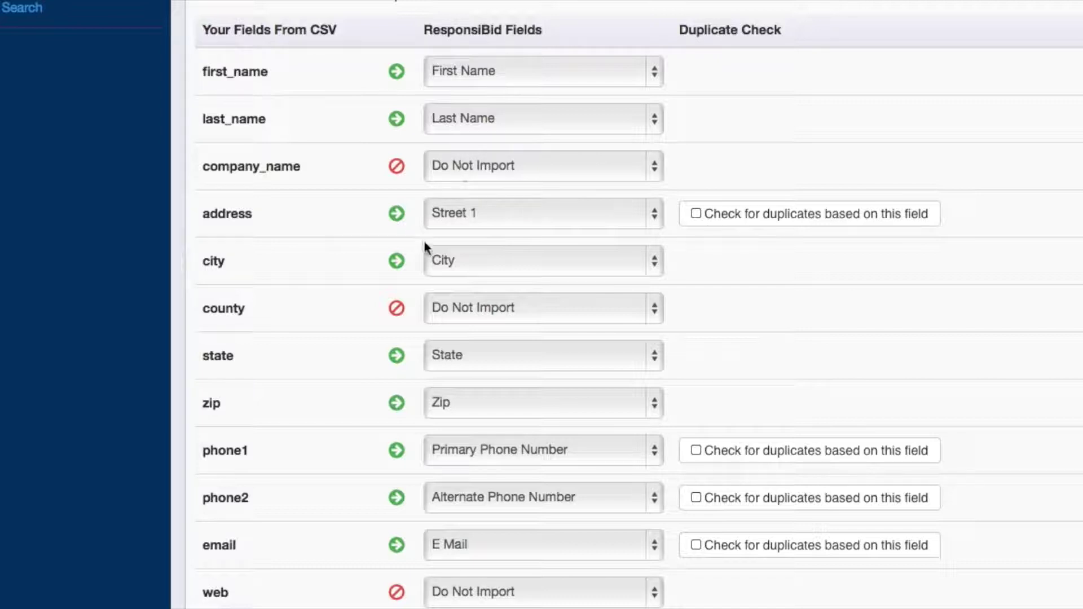
scroll(420, 265, up, 3)
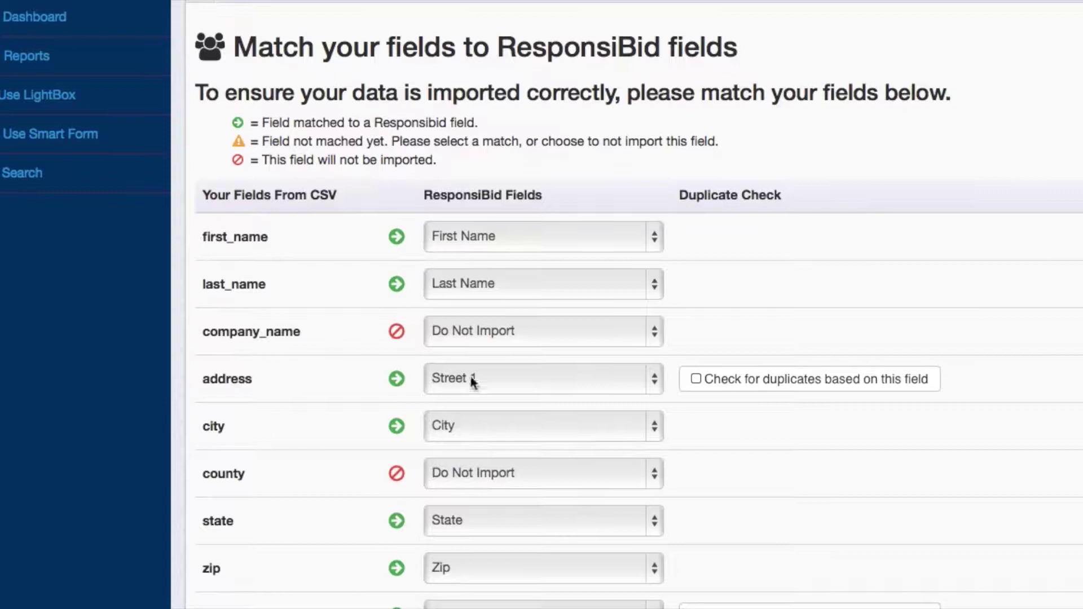
click(474, 378)
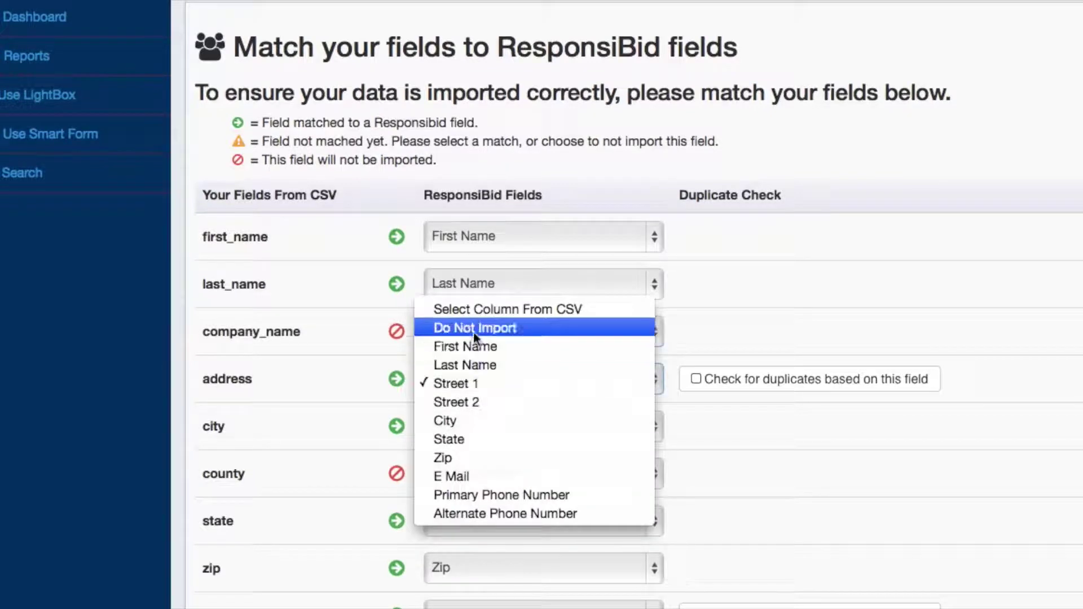
click(478, 311)
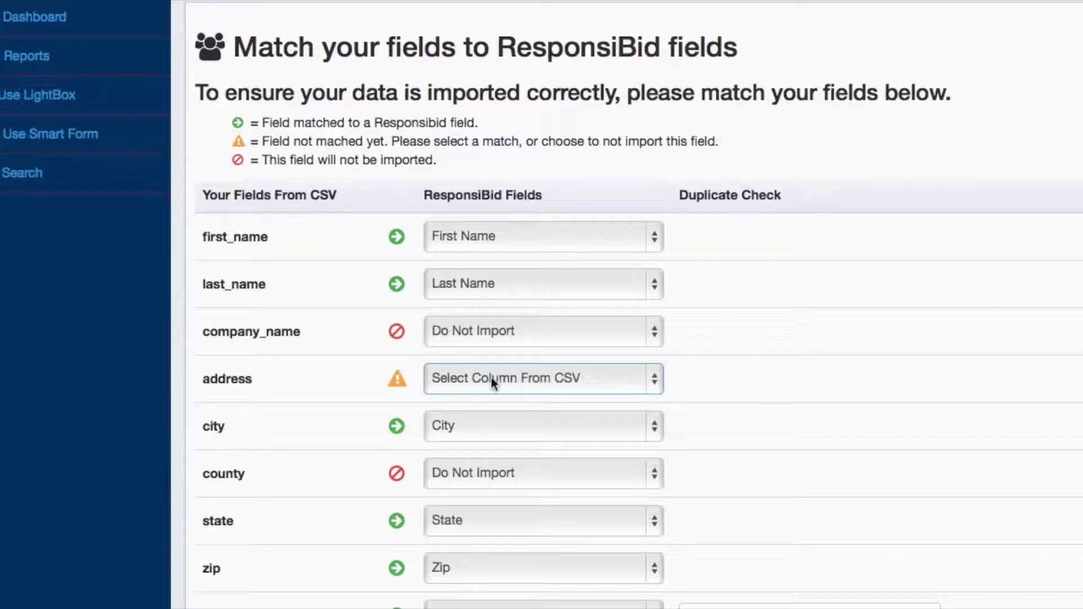
scroll(520, 377, down, 5)
scroll(519, 375, up, 4)
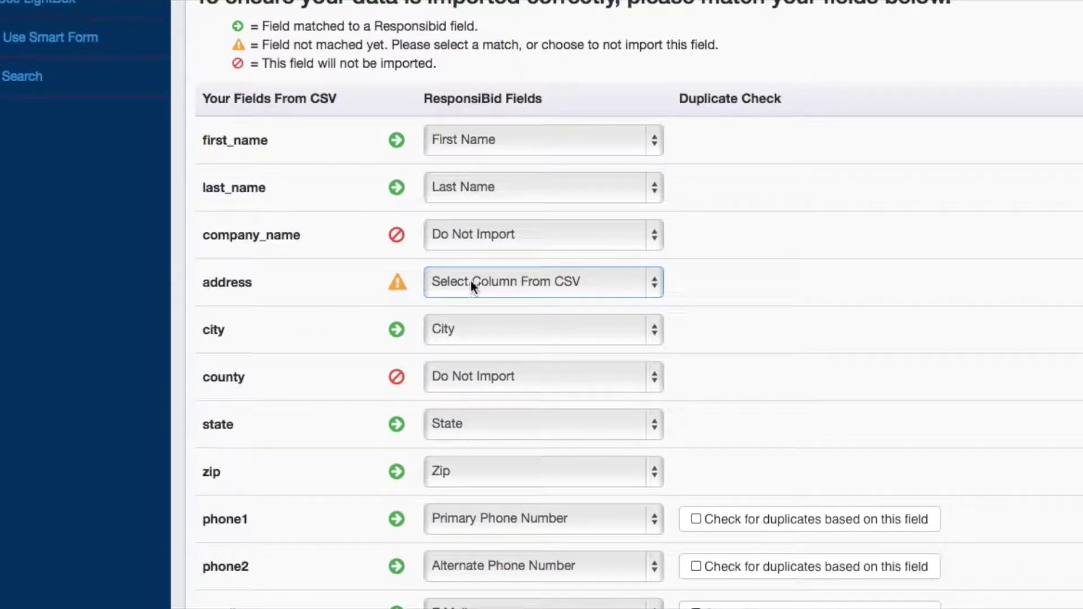
click(485, 283)
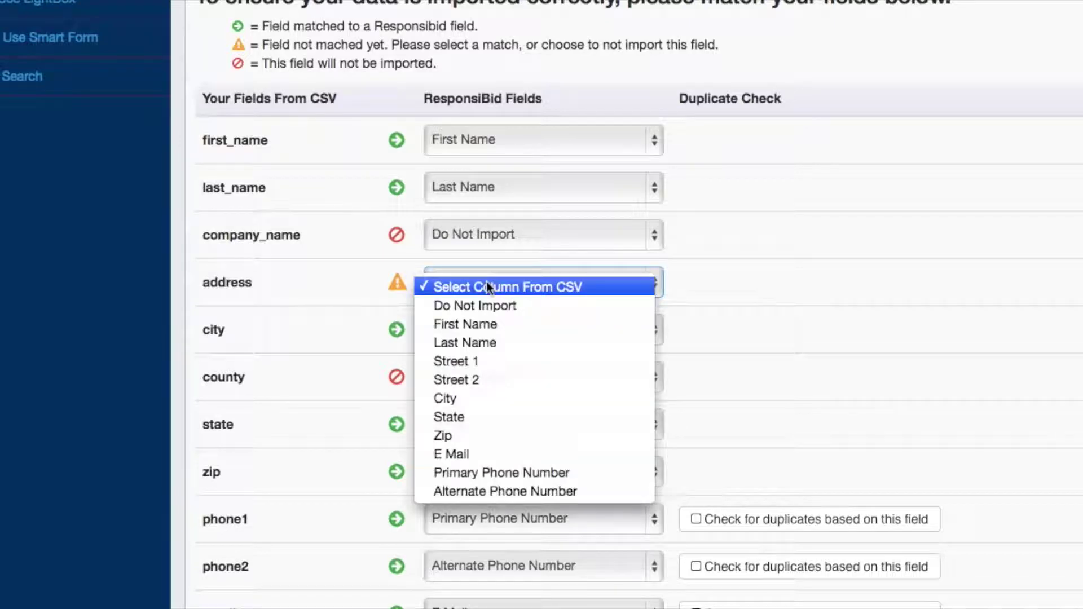
click(482, 360)
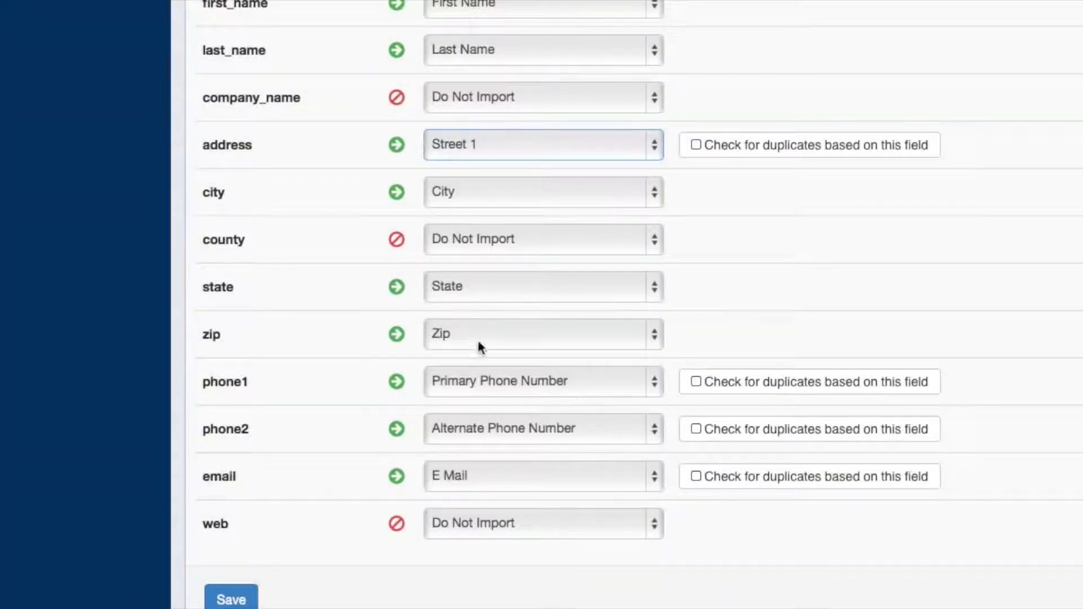
- Flag duplicates by address, phone1, phone2 and email, requiring All to match
click(733, 145)
click(750, 385)
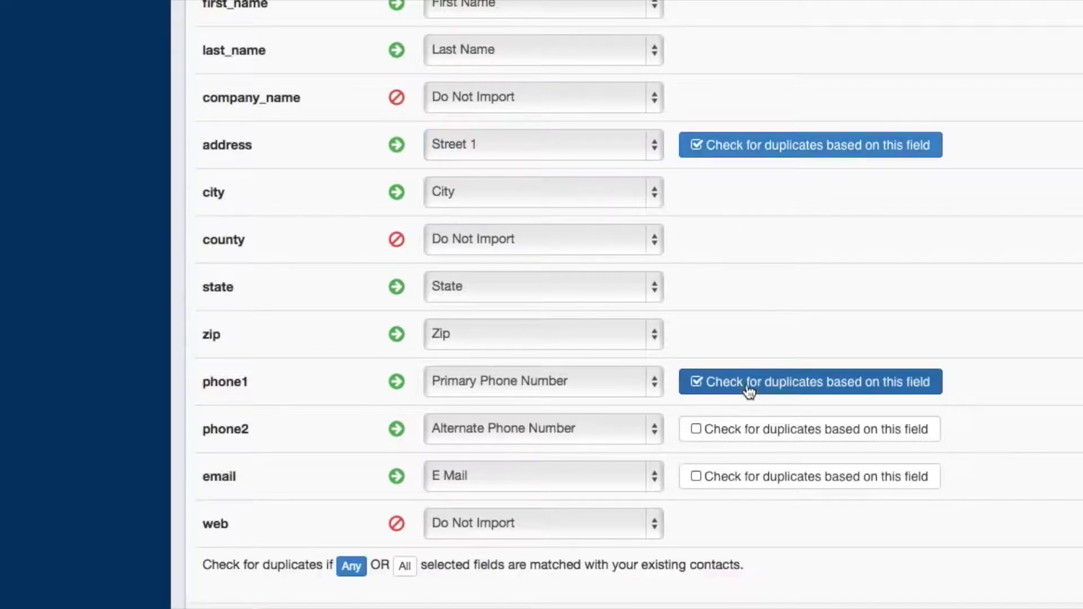
click(749, 435)
click(746, 479)
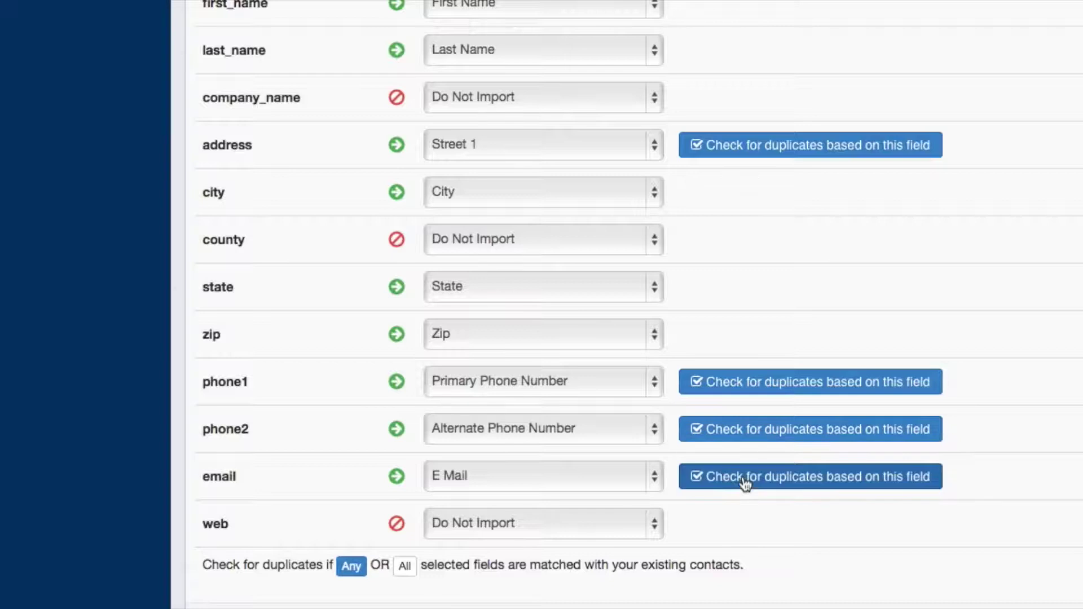
scroll(574, 178, up, 3)
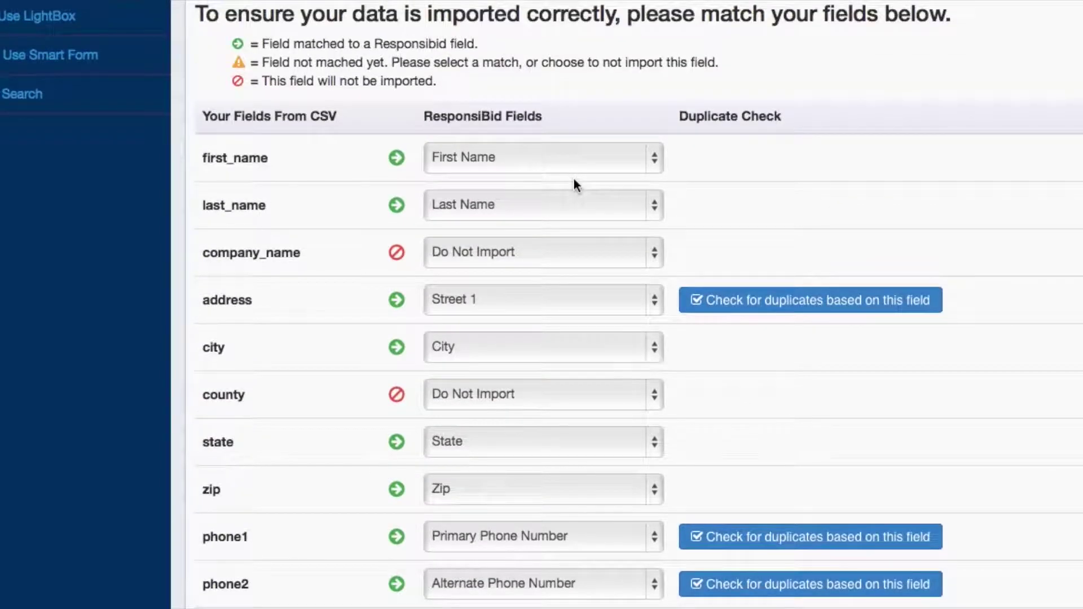
scroll(574, 179, down, 5)
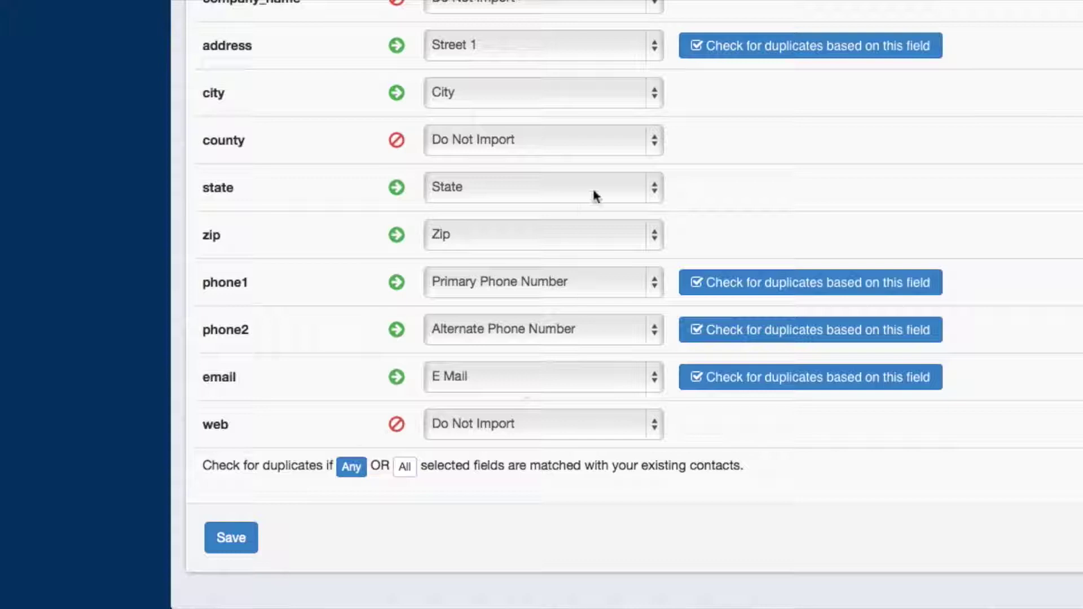
click(404, 468)
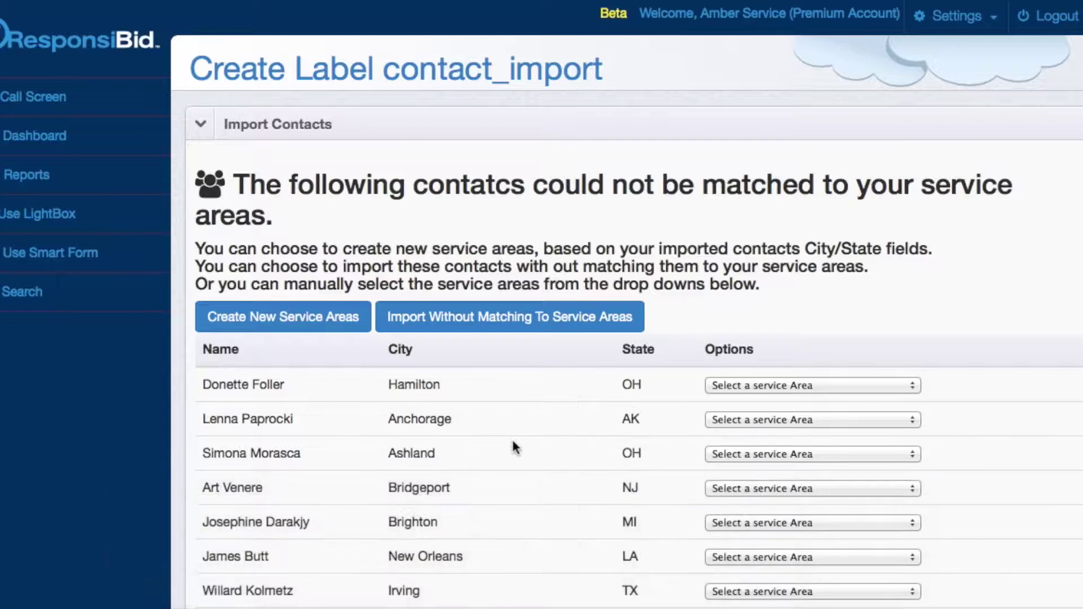
- Scroll through the imported contacts that have no service area match
scroll(566, 462, down, 5)
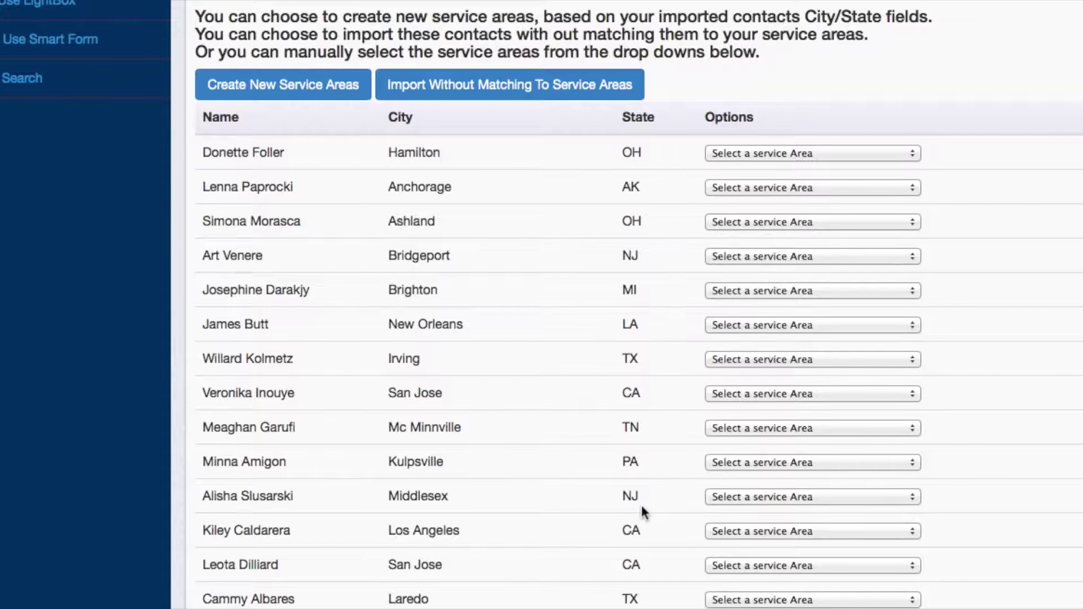
scroll(642, 507, down, 5)
scroll(645, 423, down, 5)
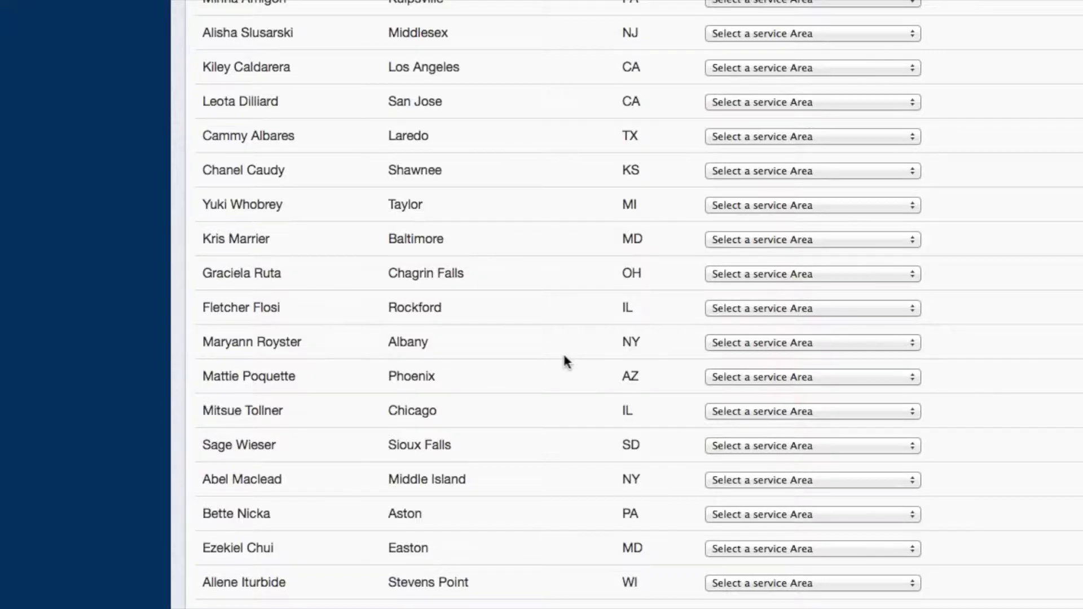
scroll(566, 360, up, 10)
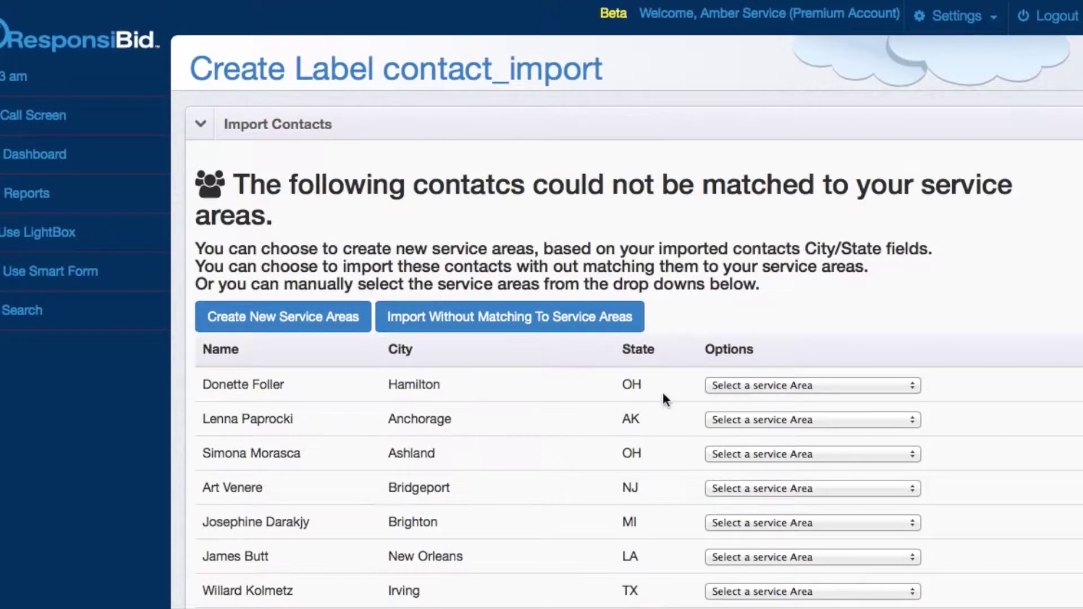
scroll(663, 394, down, 5)
scroll(662, 393, up, 4)
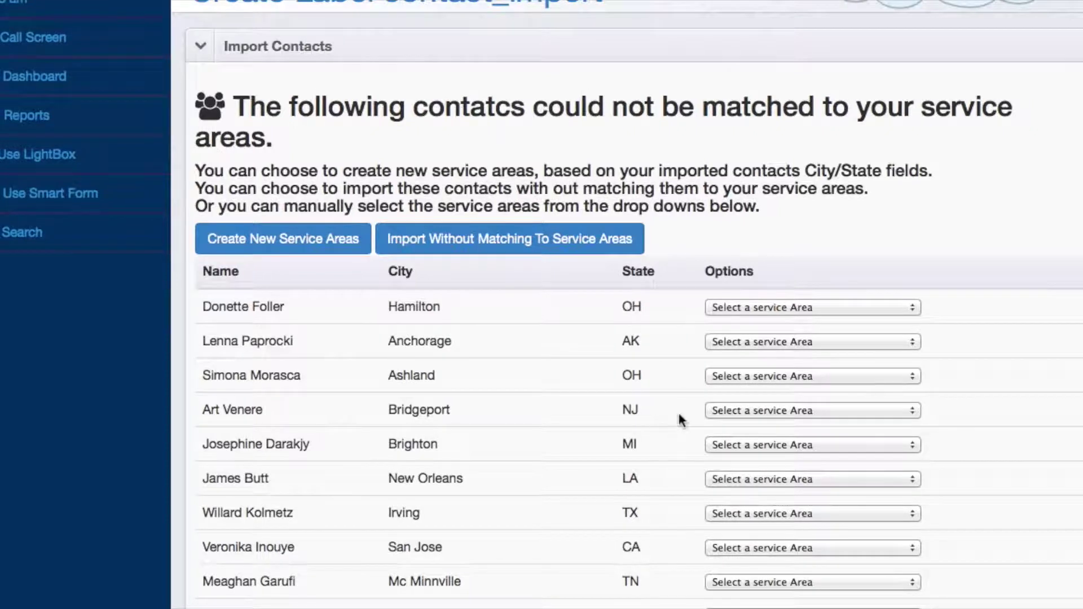
- Check the first contact's service area options, then choose Create New Service Areas for all rows
click(734, 307)
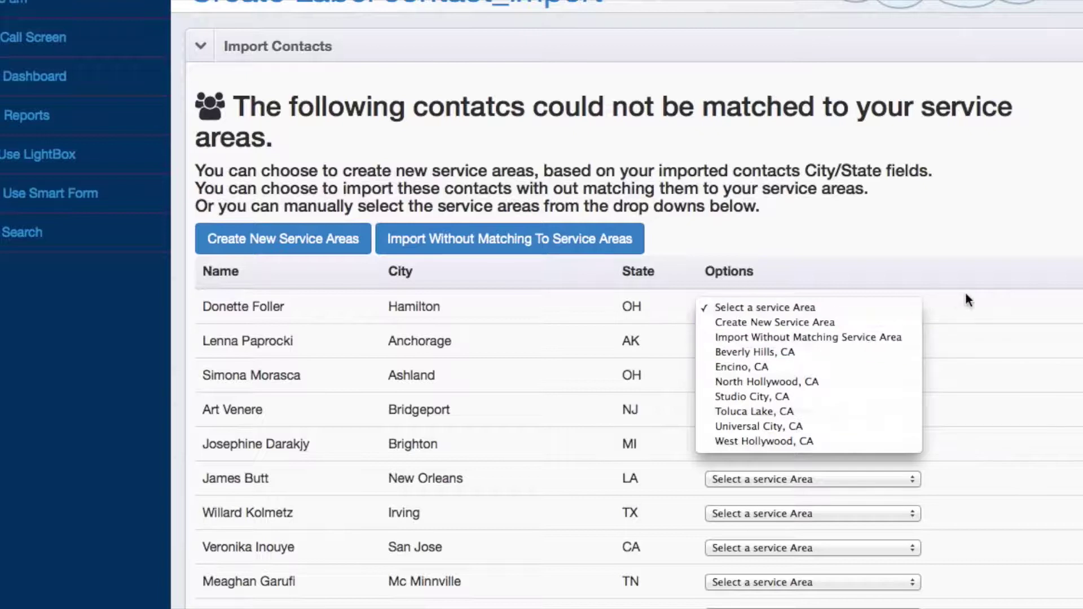
click(984, 294)
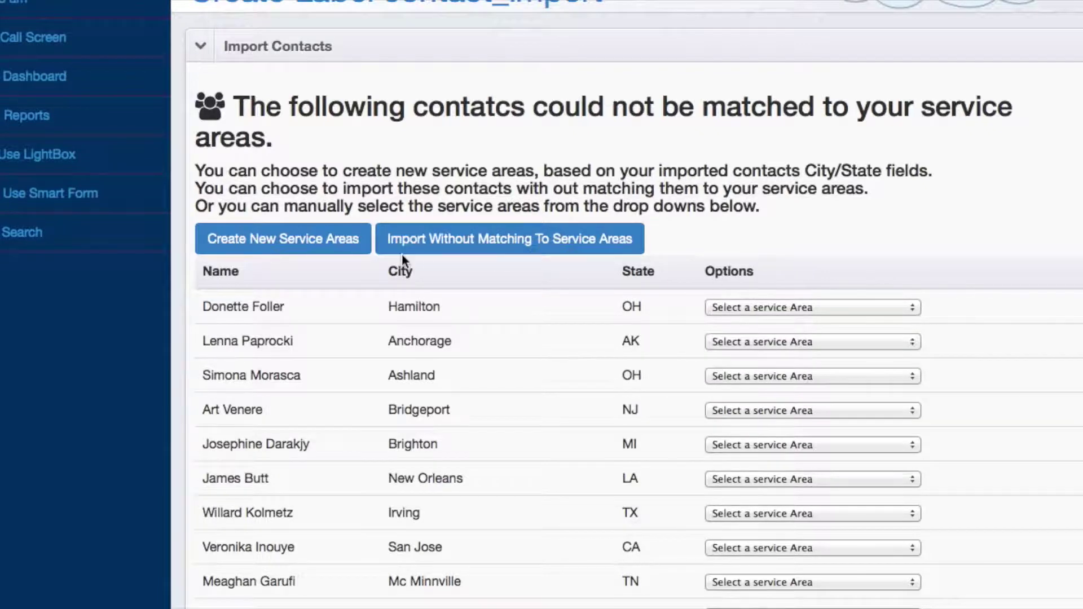
click(308, 237)
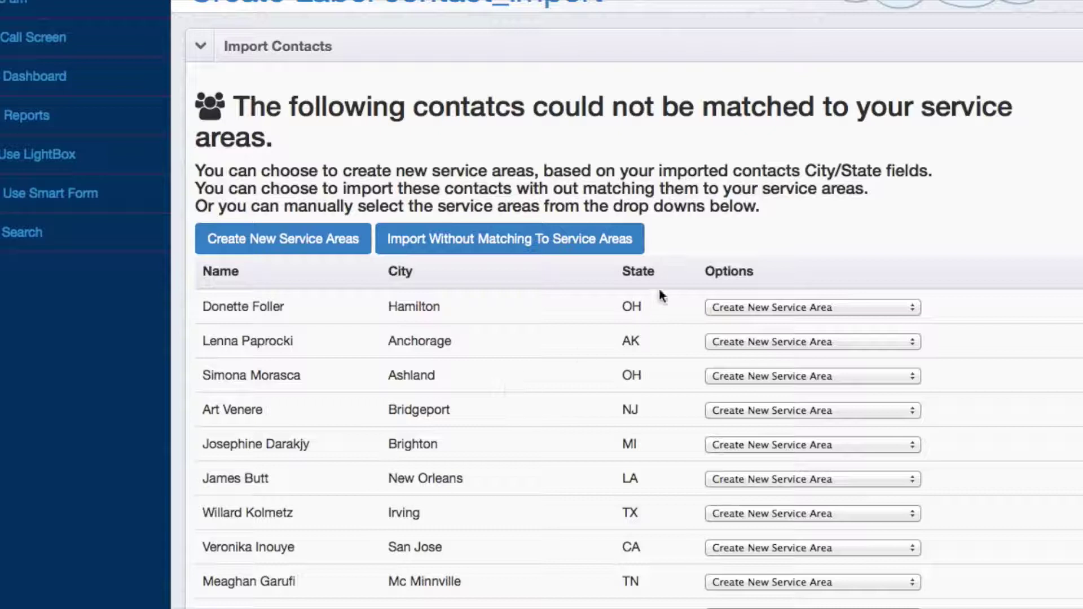
scroll(500, 399, down, 6)
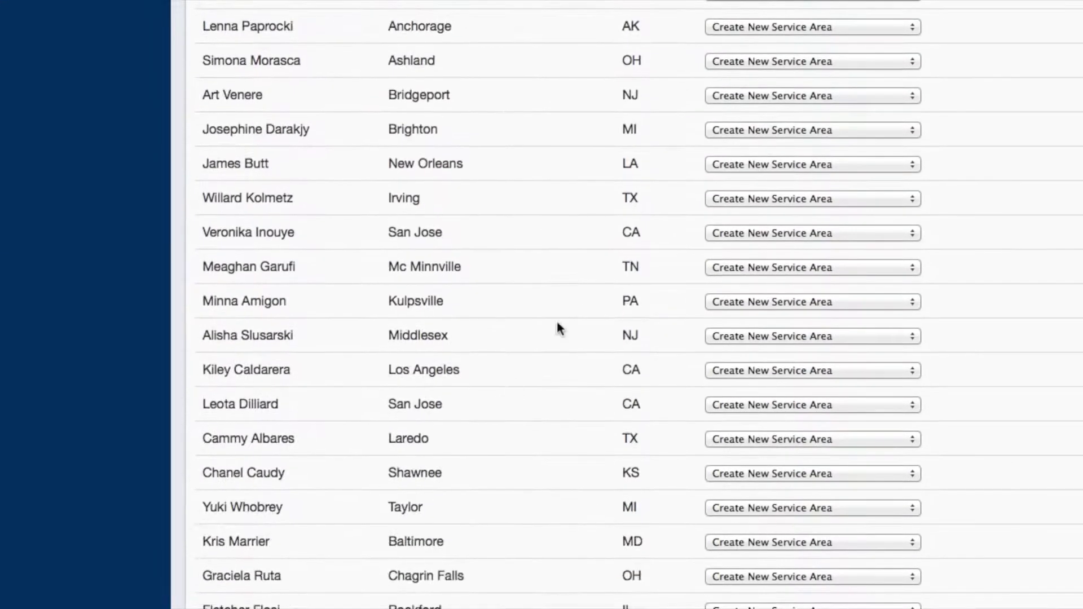
scroll(481, 342, up, 4)
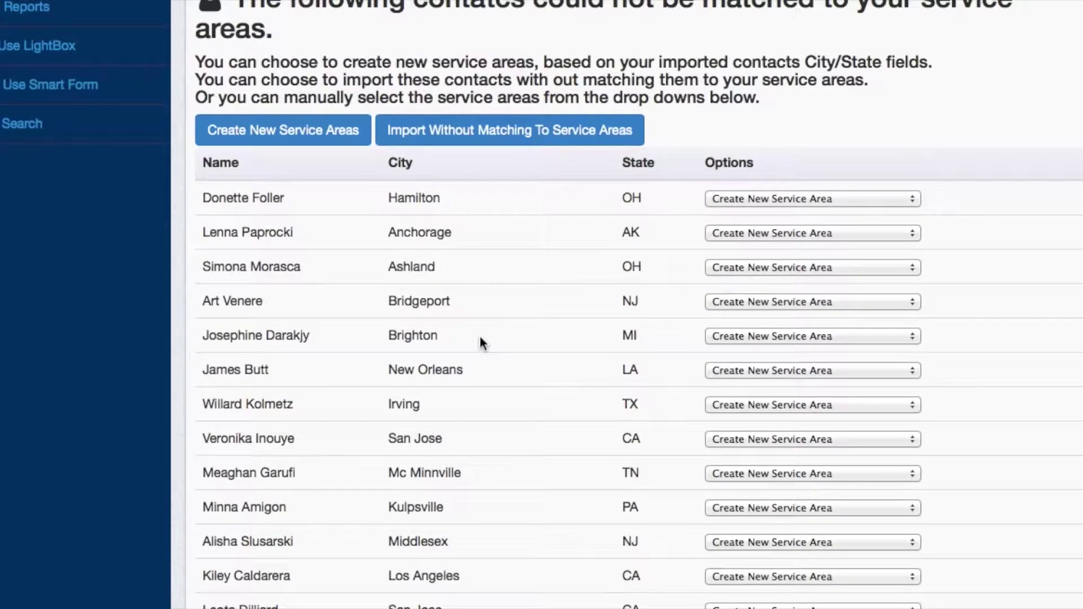
- Choose Import Without Matching To Service Areas, then Create New Service Areas for every unmatched row
click(430, 137)
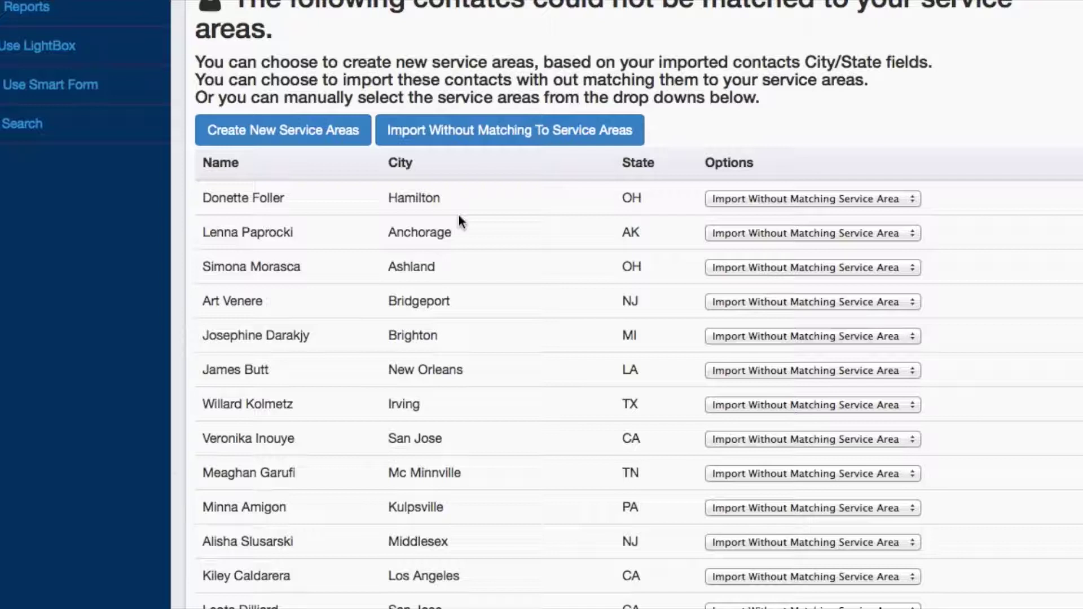
scroll(458, 217, down, 3)
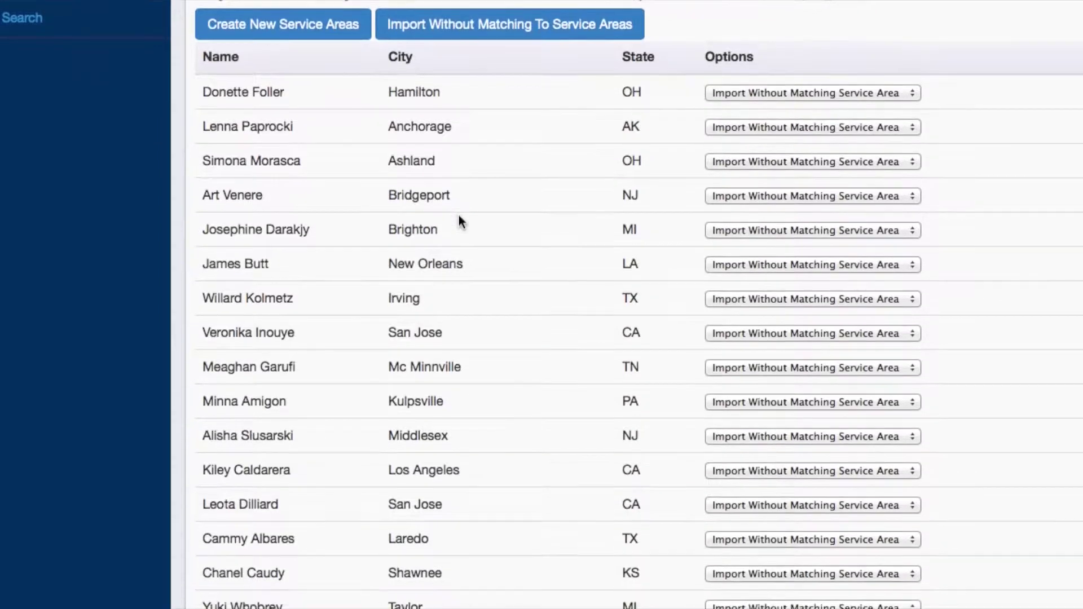
scroll(493, 226, up, 6)
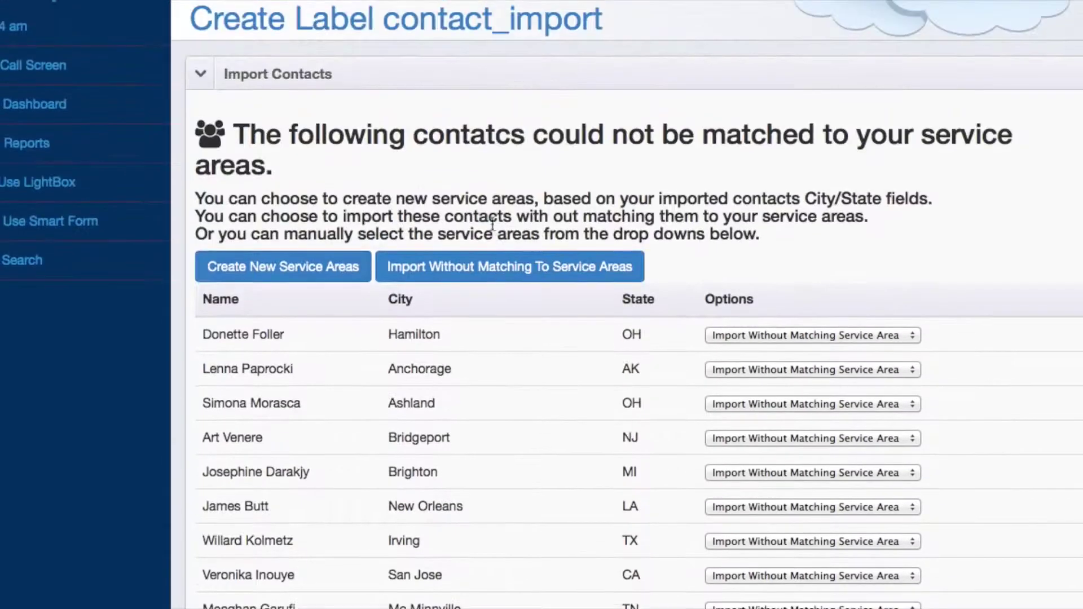
click(267, 275)
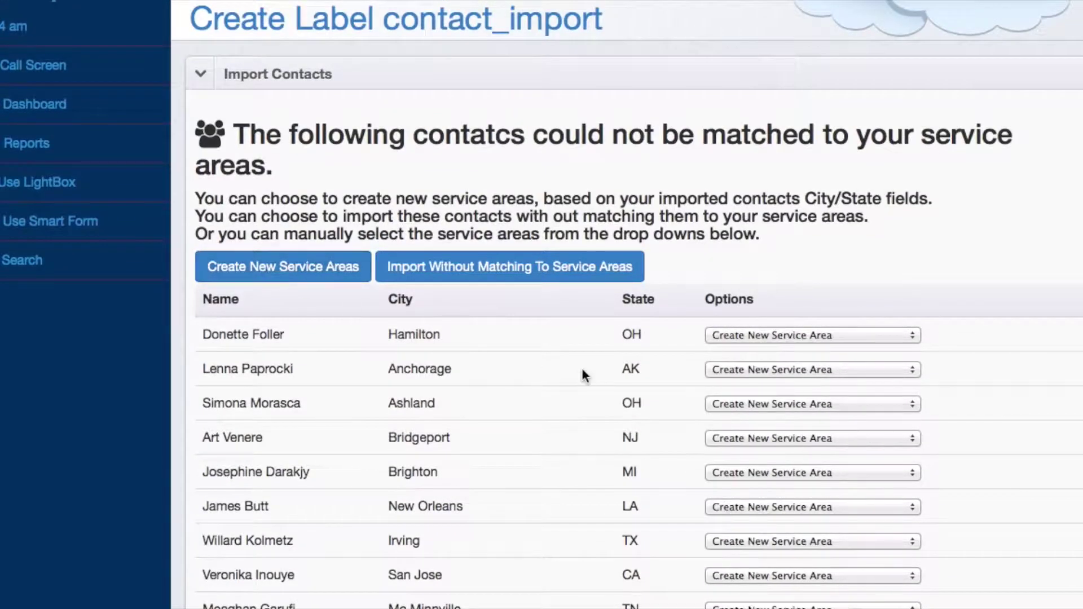
scroll(581, 367, down, 15)
scroll(582, 370, down, 20)
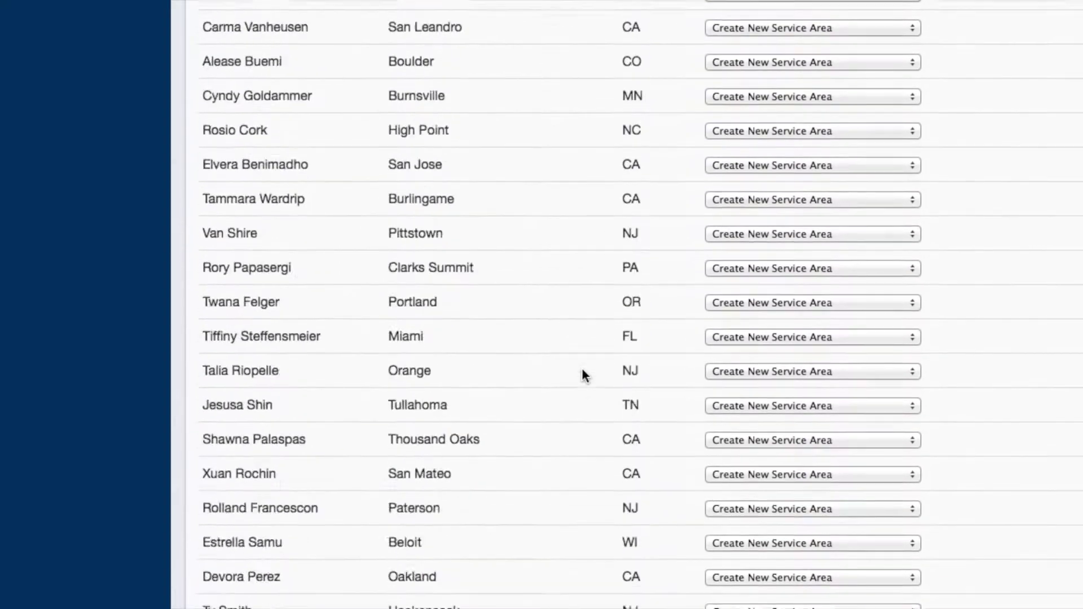
scroll(585, 376, down, 20)
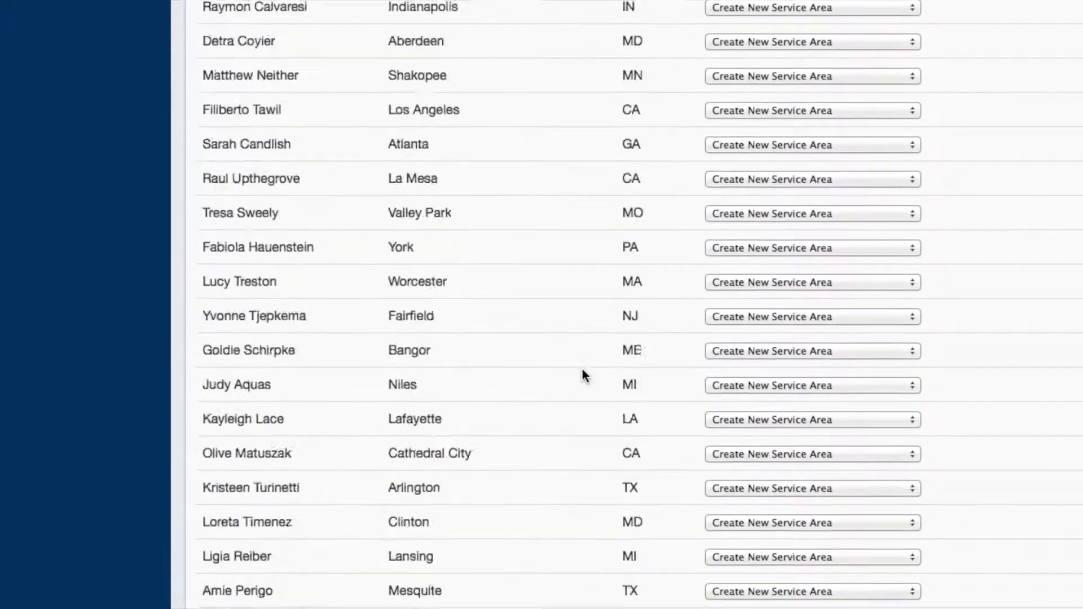
scroll(582, 370, down, 20)
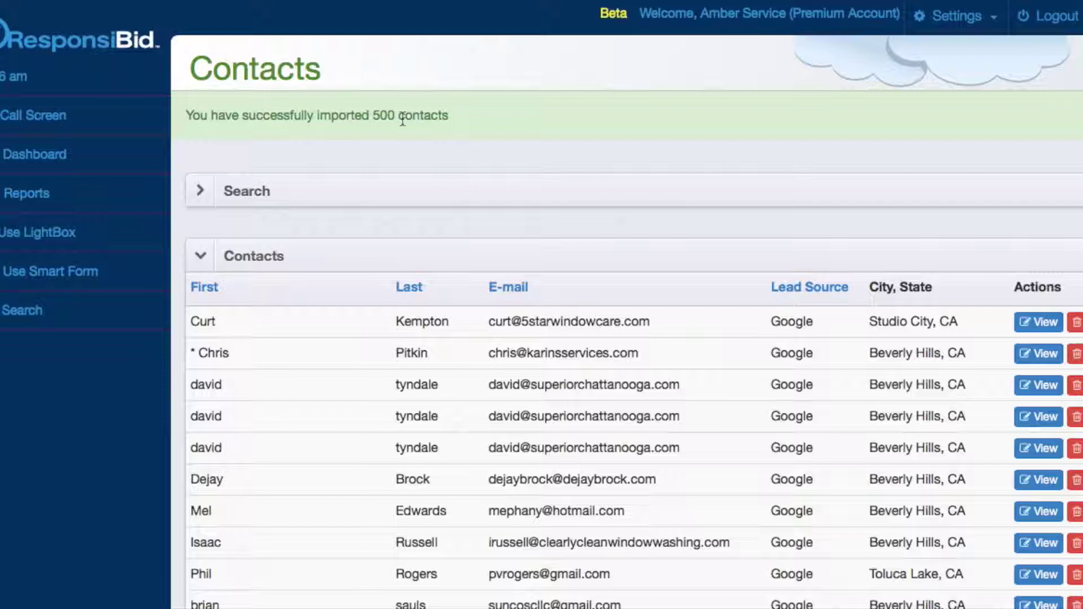
- Review the list of 500 imported contacts and expand the contact search form
scroll(439, 163, down, 5)
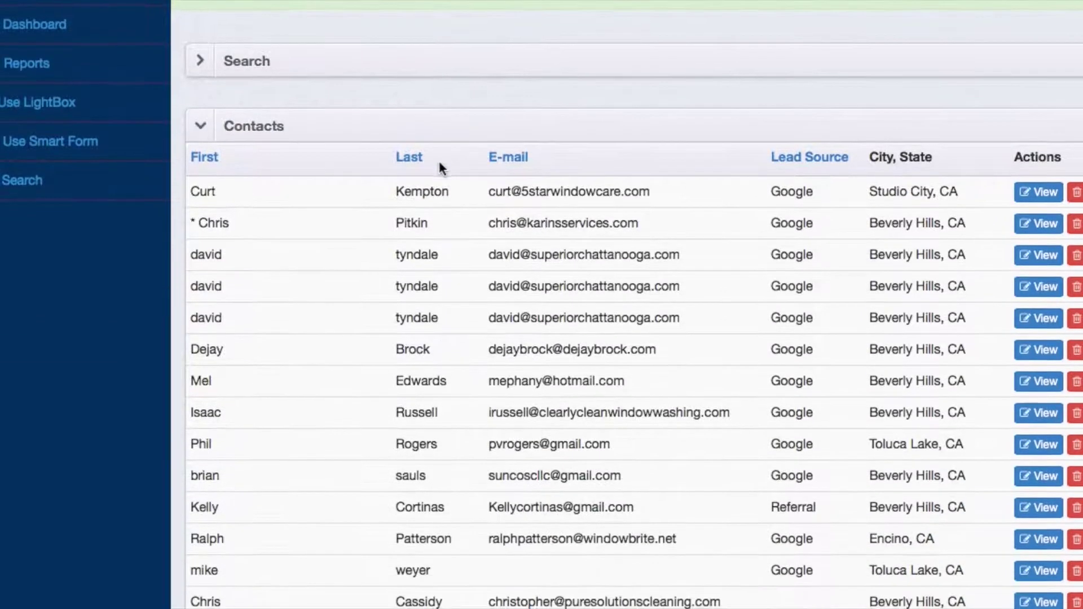
scroll(574, 189, up, 5)
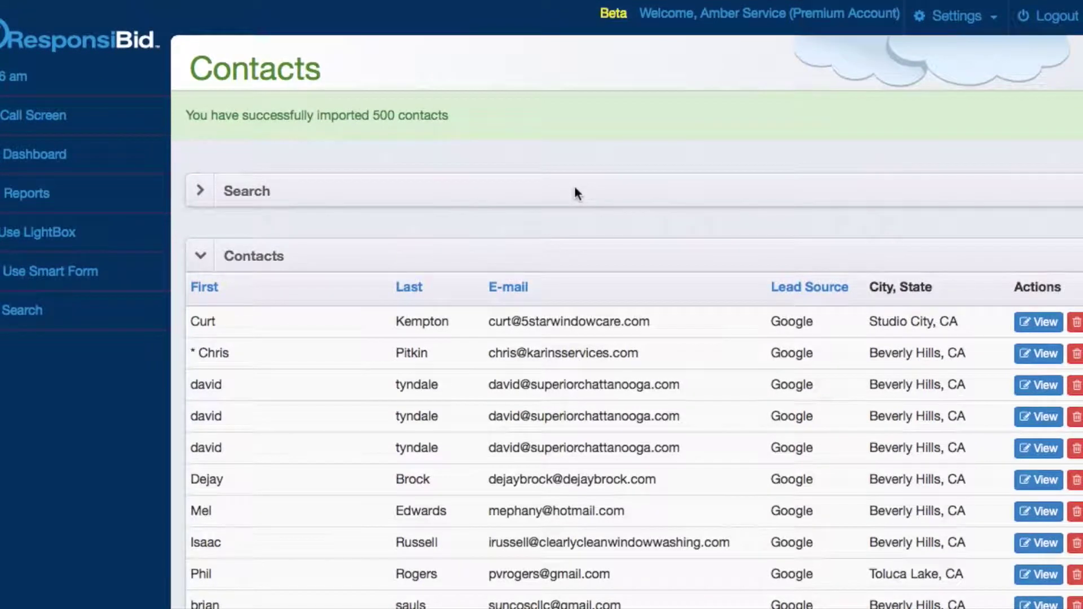
scroll(575, 192, down, 5)
scroll(575, 192, up, 5)
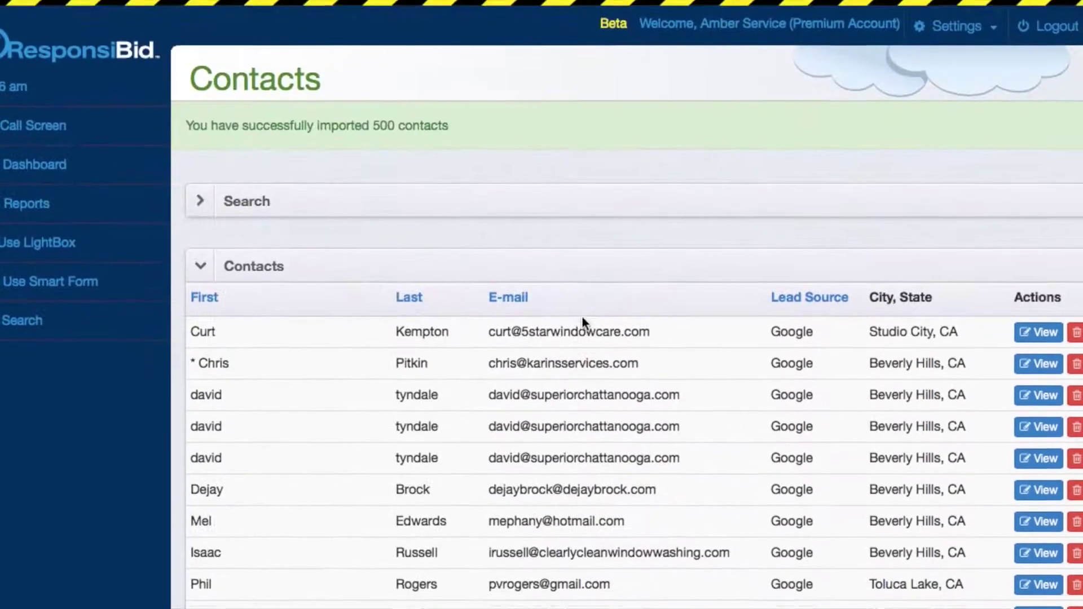
click(559, 194)
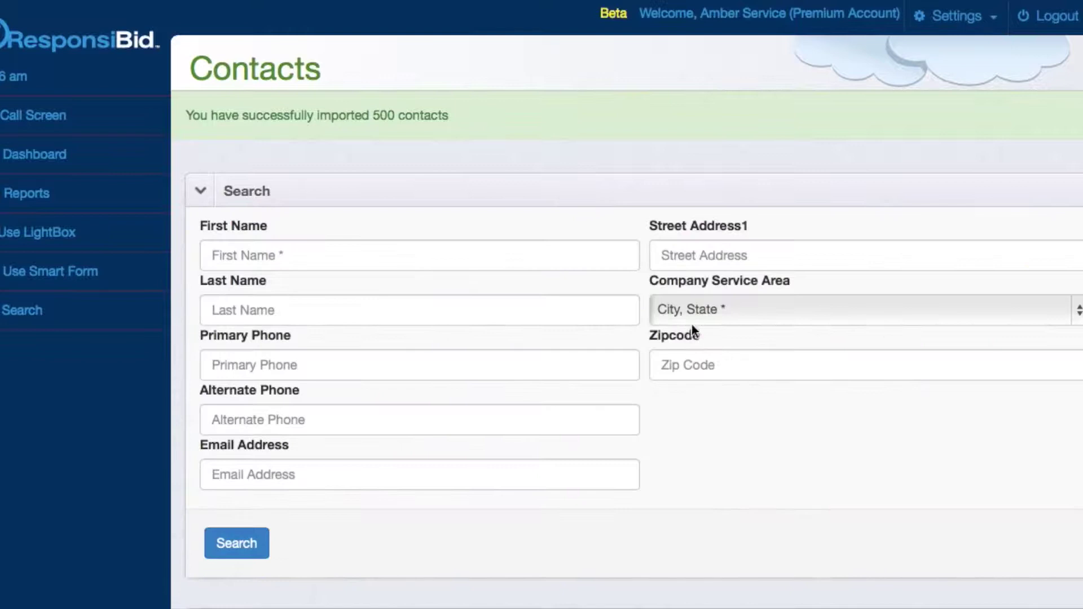
- Filter the contacts by the Anchorage, AK company service area
click(696, 310)
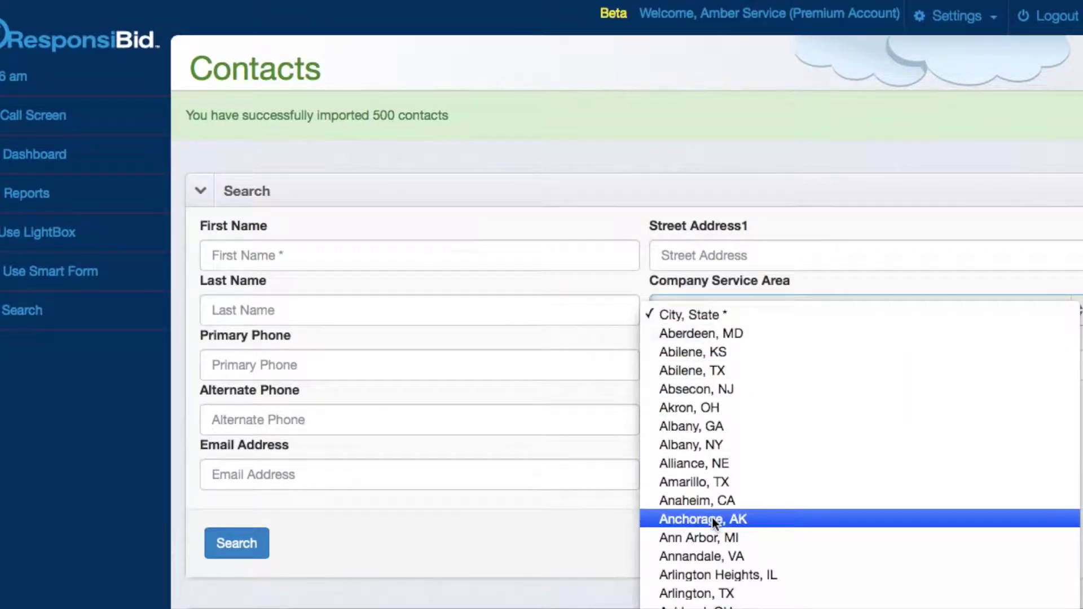
click(712, 519)
click(256, 549)
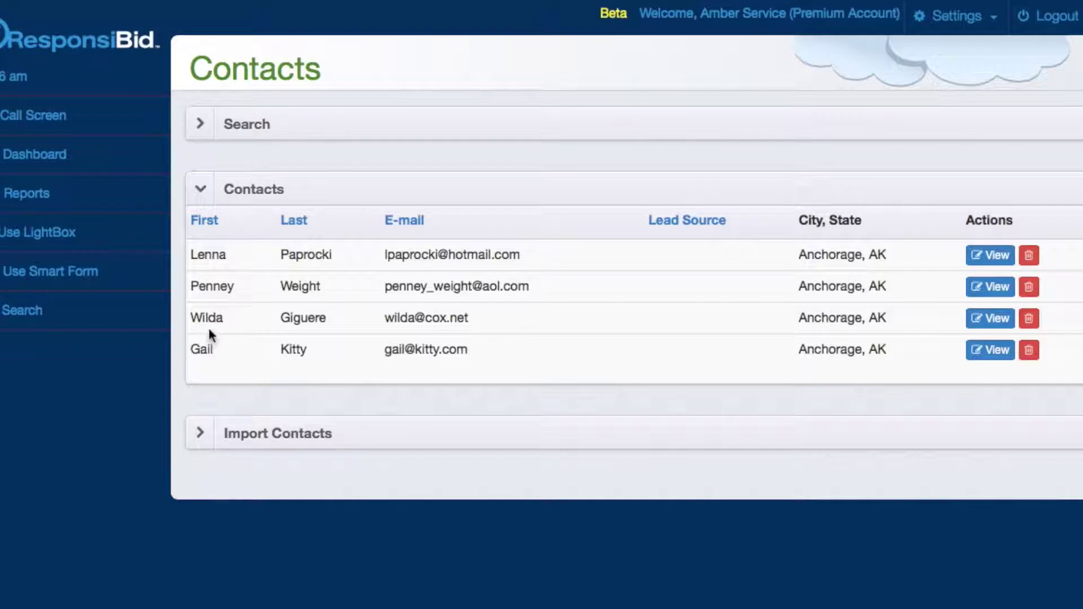
- Search the contacts by the Anchorage contact's first name
click(365, 119)
click(285, 184)
text(Wilda)
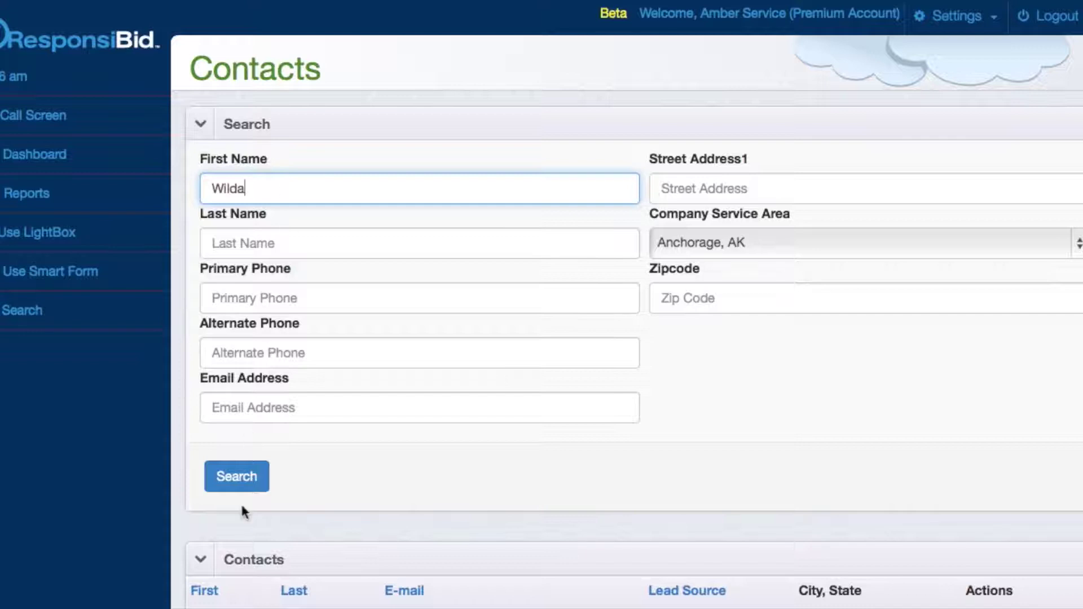
click(238, 478)
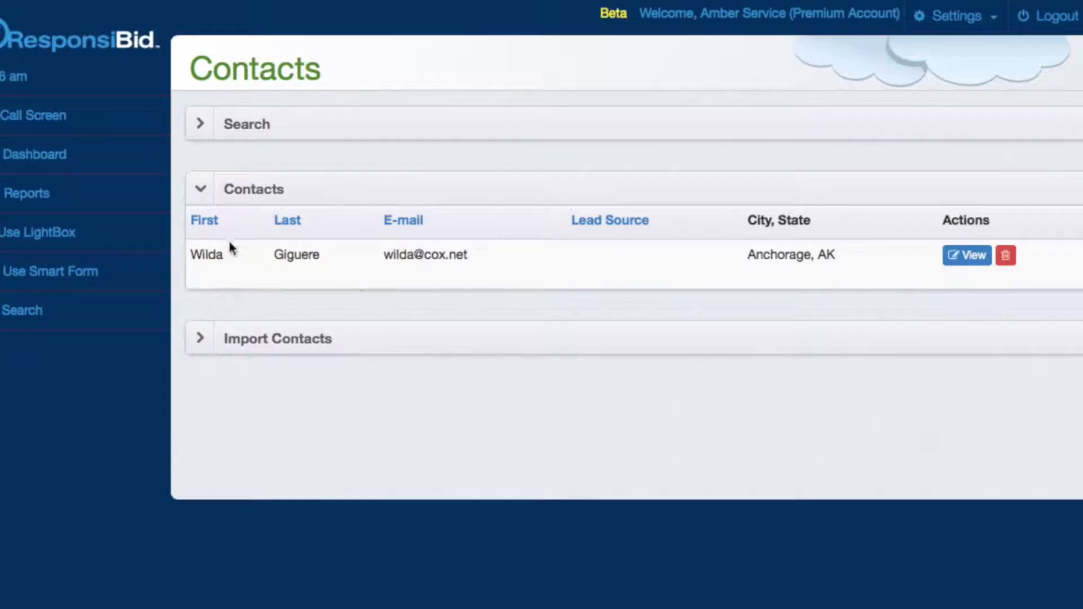
- View the found contact's customer profile, then start a new Call Screen entry
click(971, 255)
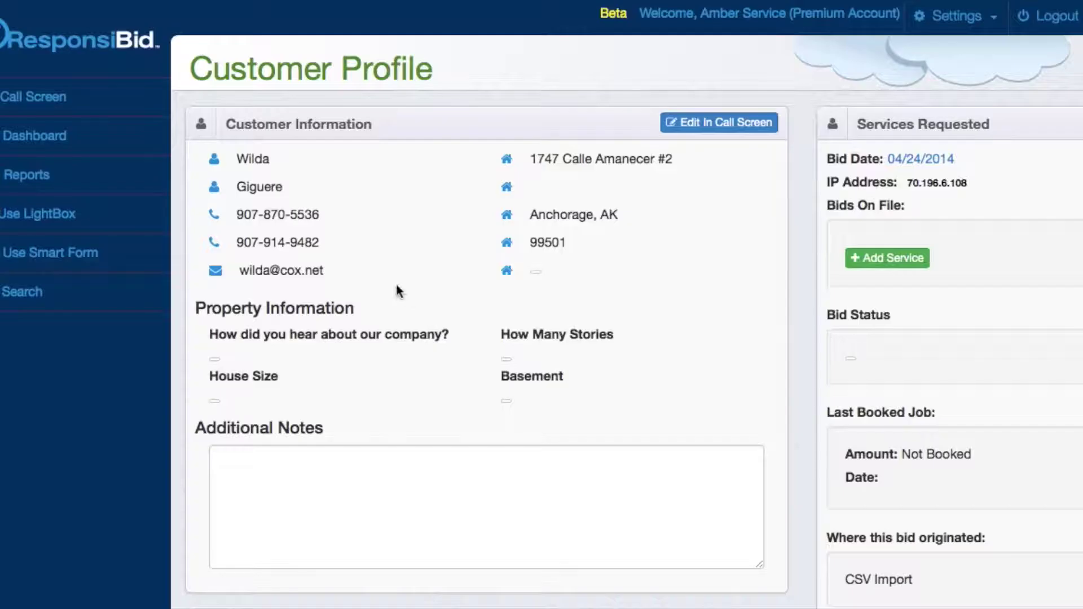
scroll(546, 242, down, 3)
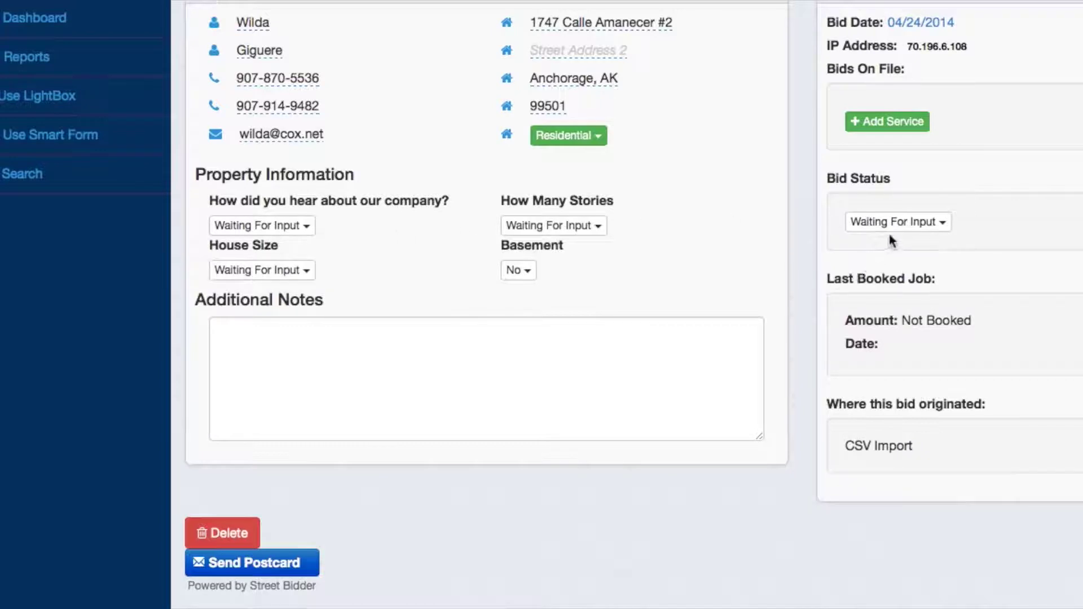
scroll(776, 331, down, 2)
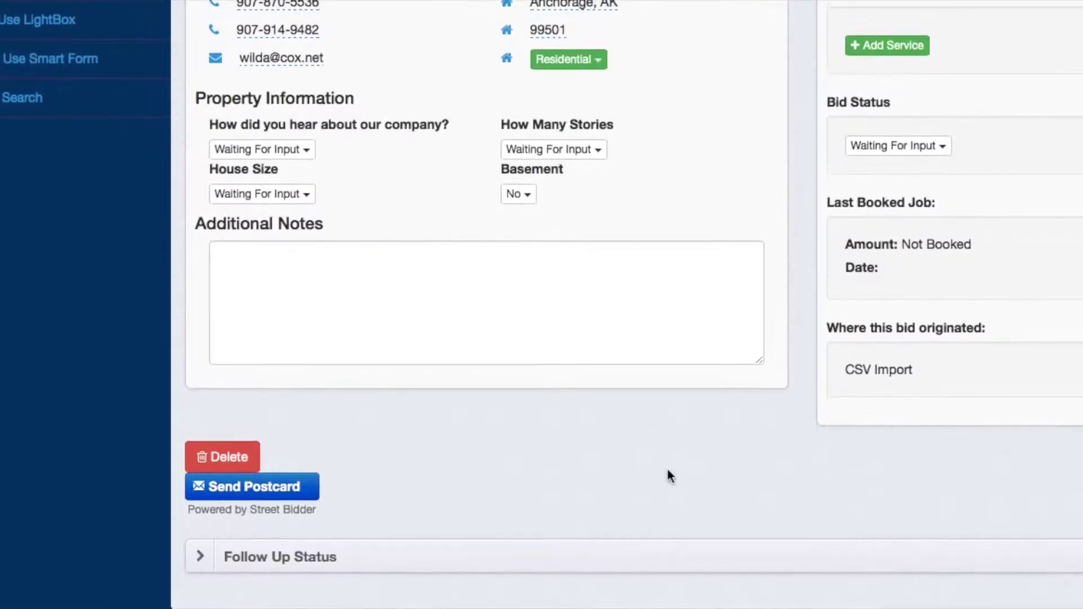
scroll(668, 506, up, 5)
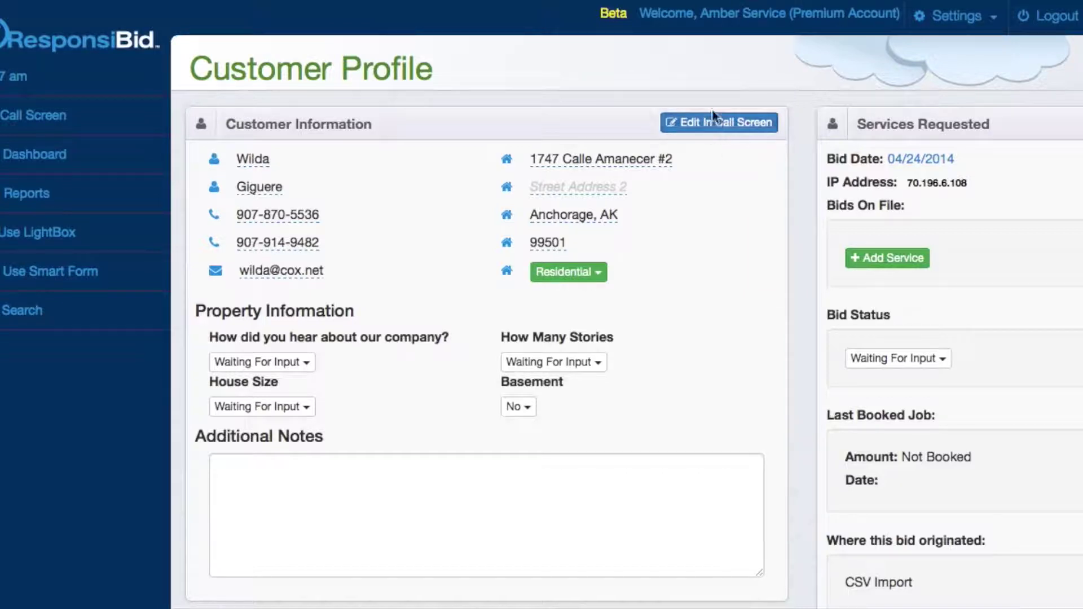
click(93, 125)
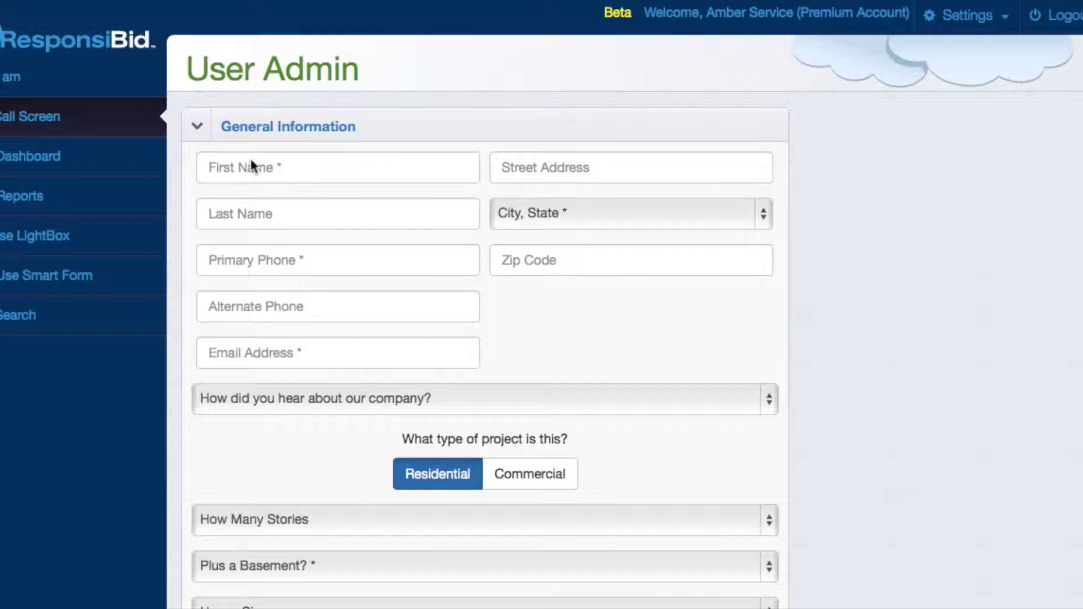
- Enter the customer's first name and auto-fill the suggested Anchorage contact's details
click(220, 172)
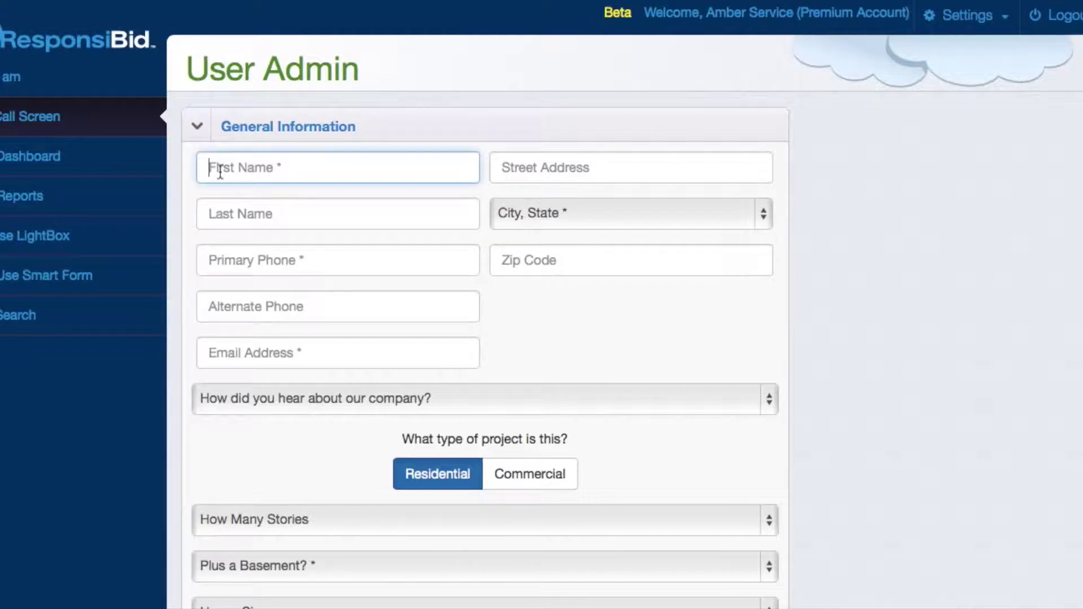
text(Wilda)
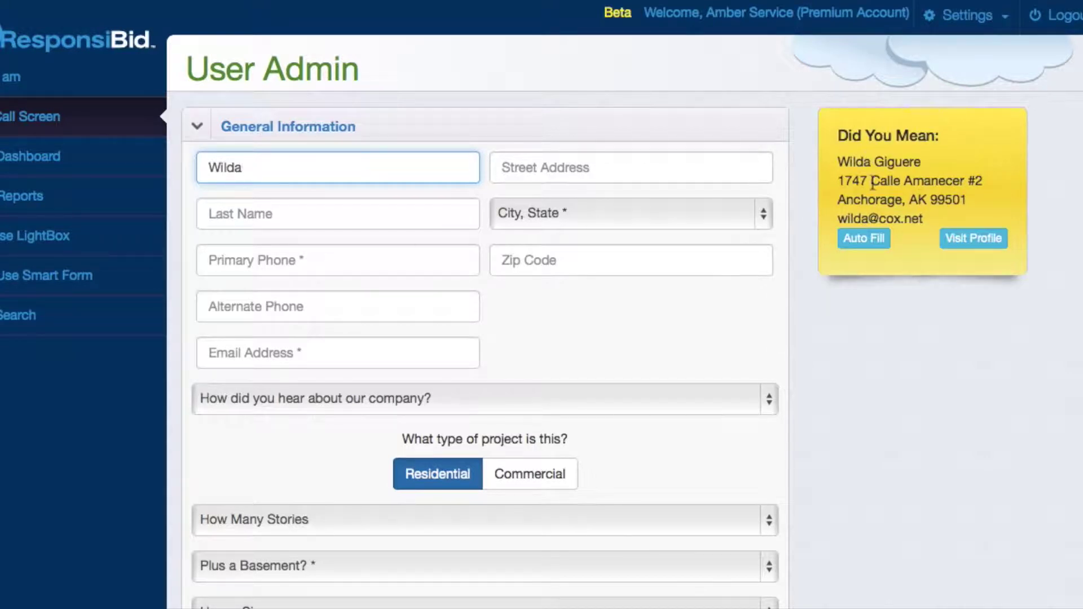
click(869, 242)
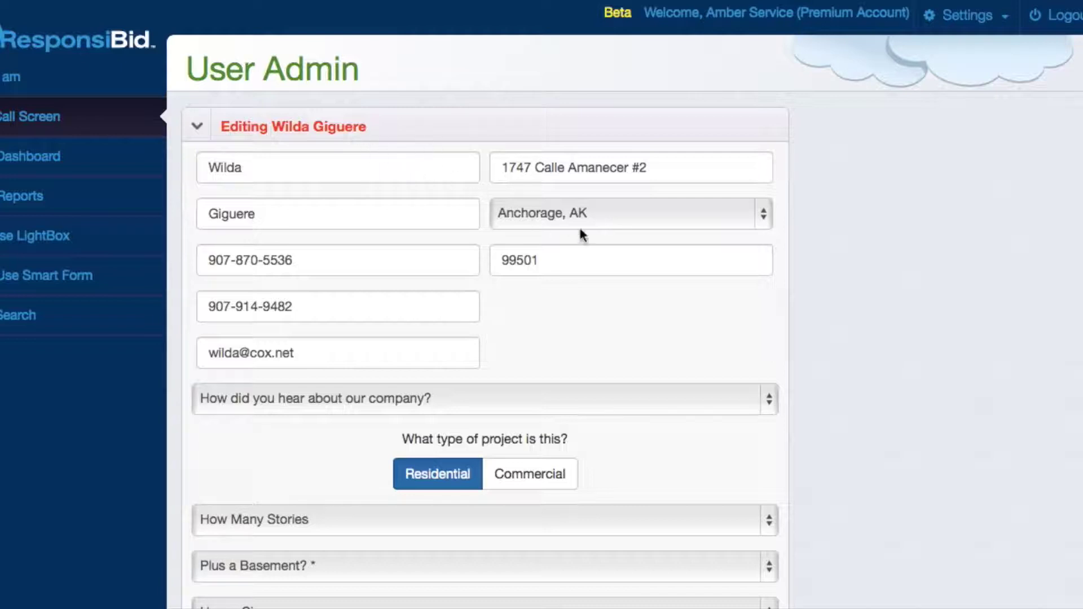
- Set how the customer heard about the company to Referral
scroll(539, 327, down, 1)
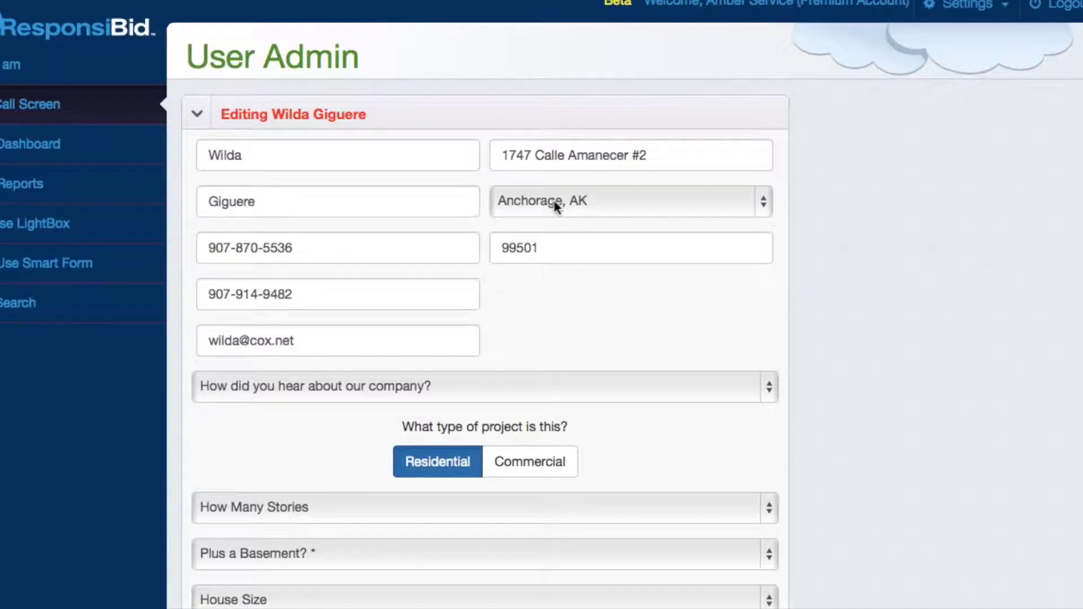
scroll(549, 305, down, 5)
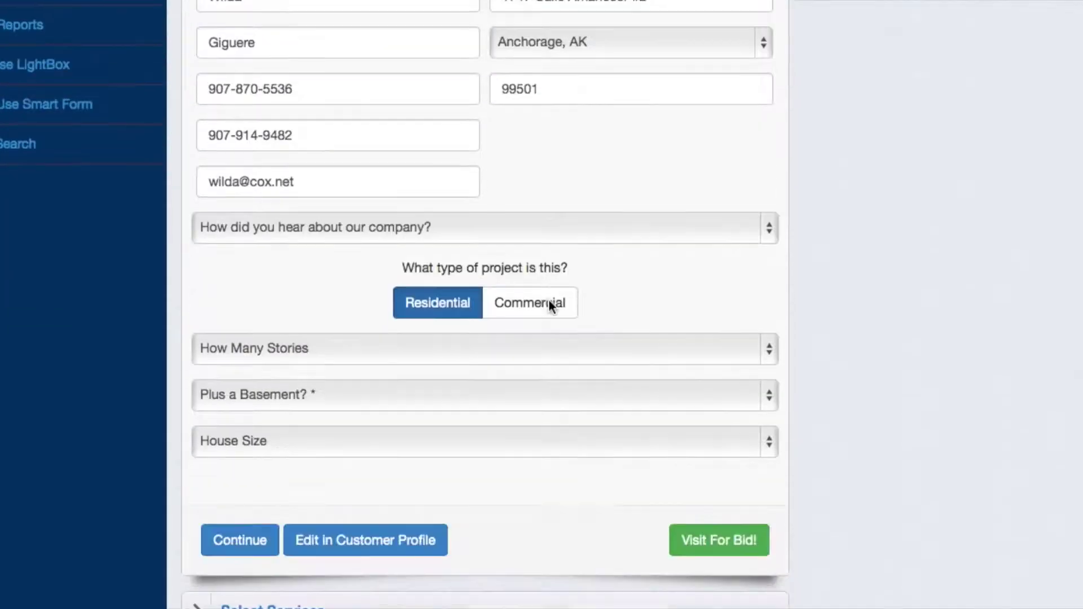
click(285, 191)
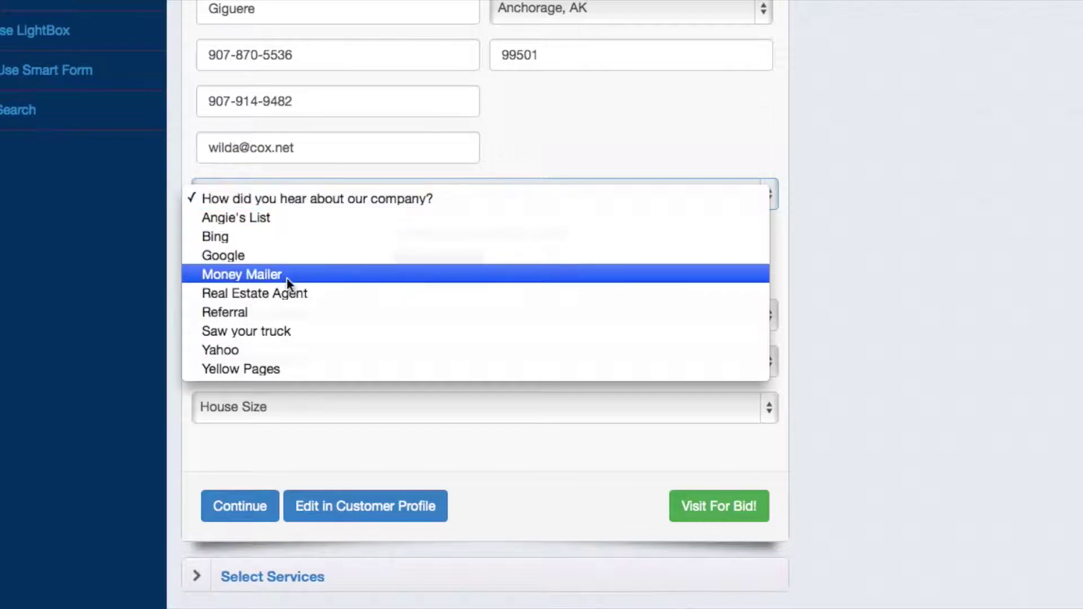
click(287, 314)
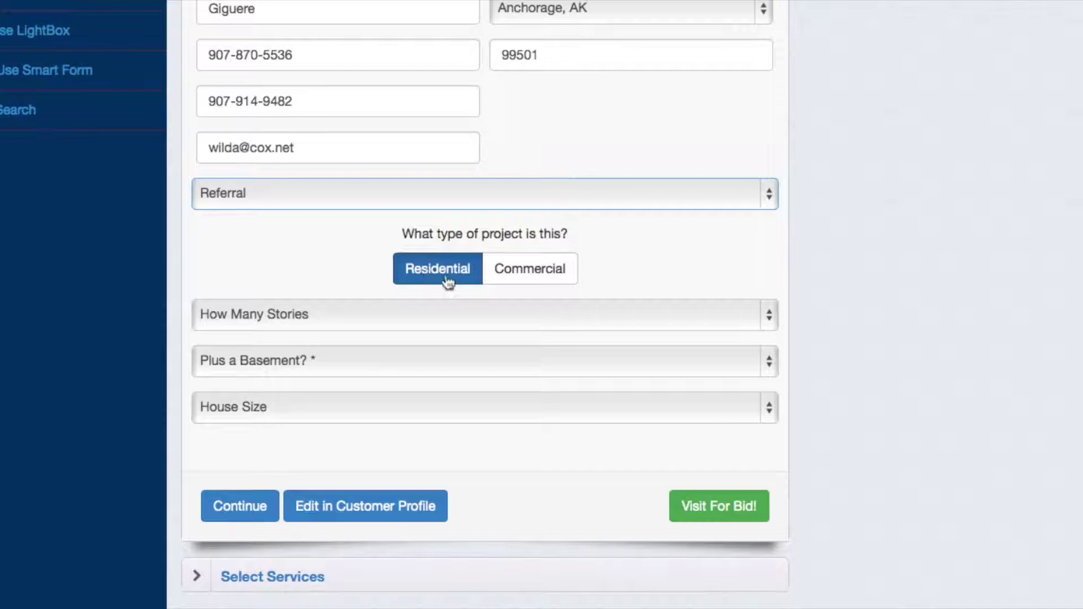
- Describe the home as 2 Story, no basement, 2001 - 2500 sq ft
click(415, 311)
click(403, 351)
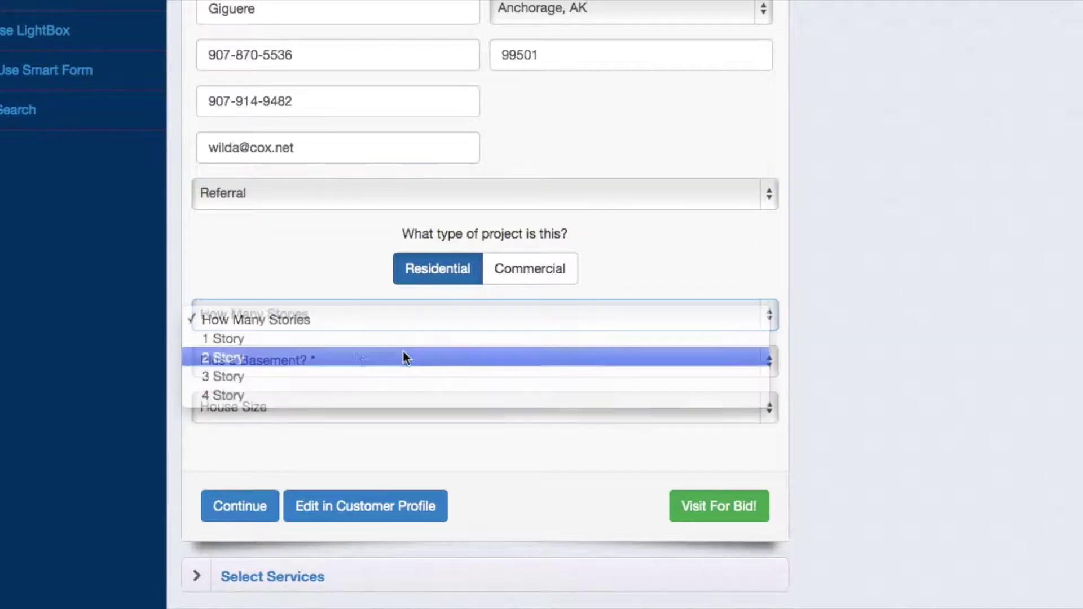
click(356, 357)
click(350, 384)
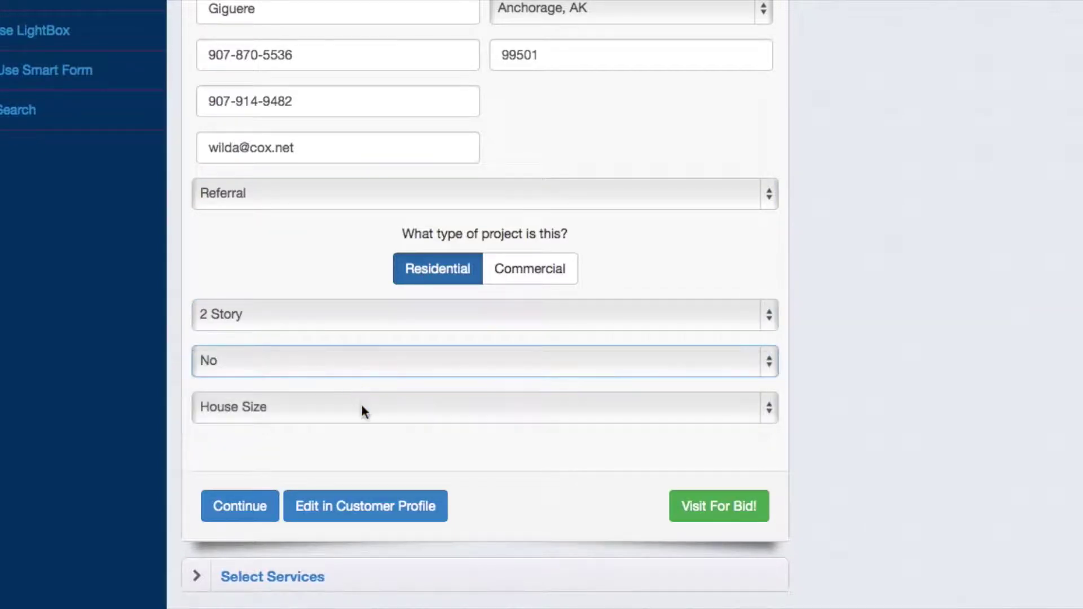
click(361, 406)
click(359, 472)
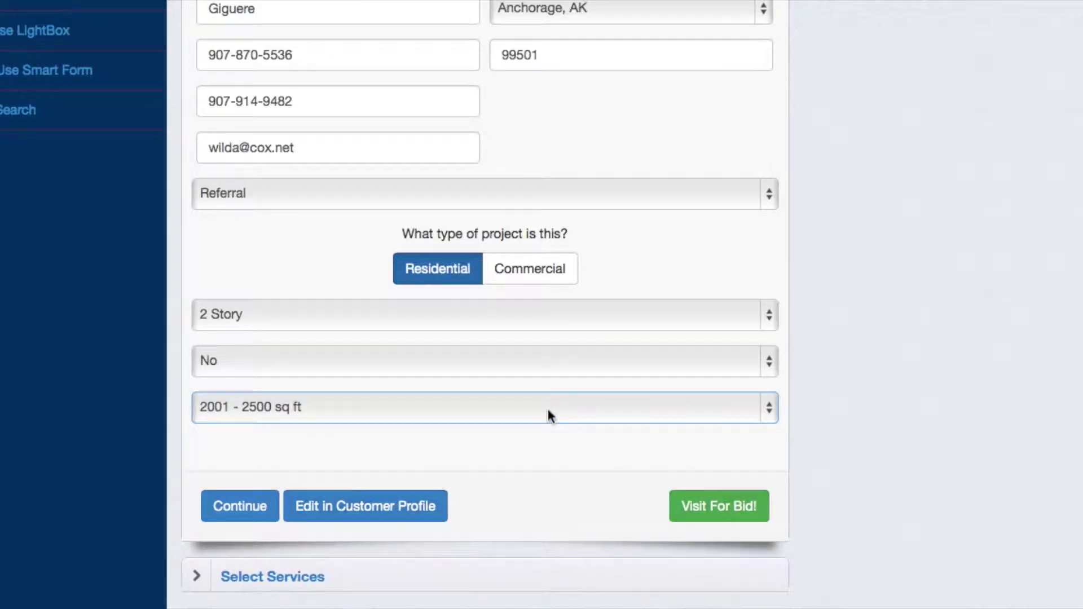
scroll(550, 416, up, 3)
scroll(550, 416, down, 4)
scroll(550, 416, up, 4)
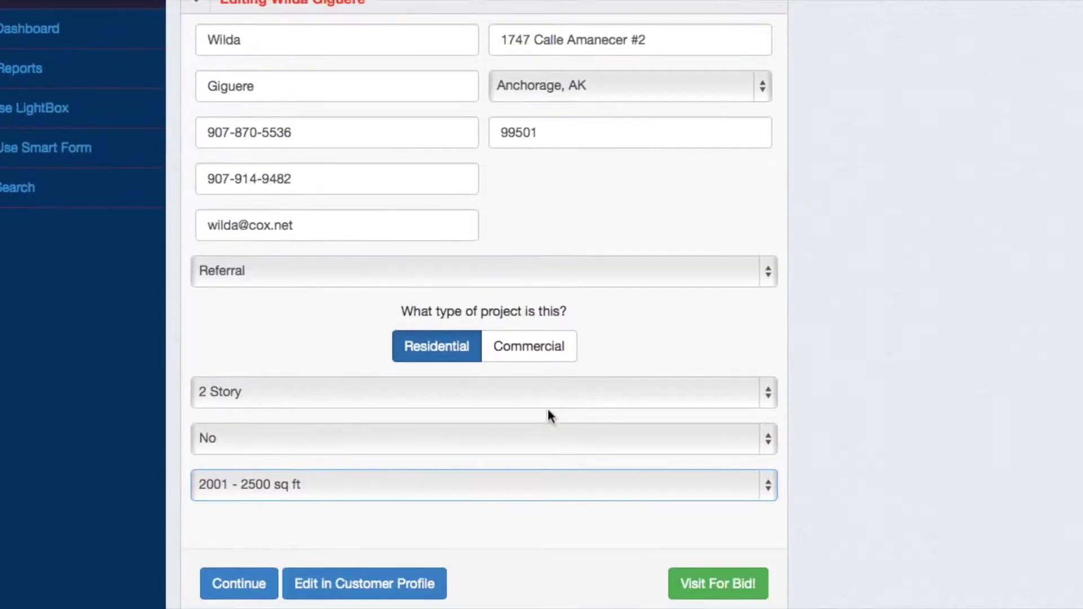
scroll(551, 415, up, 2)
scroll(550, 416, down, 5)
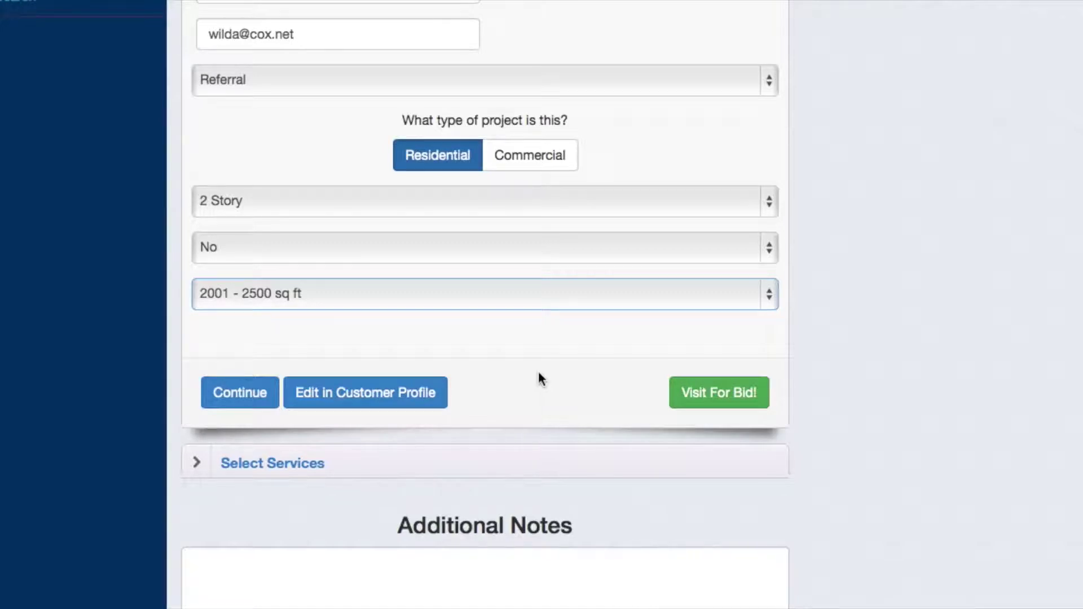
- Add Gutter Cleaning and Carpet Cleaning to the requested services
click(245, 398)
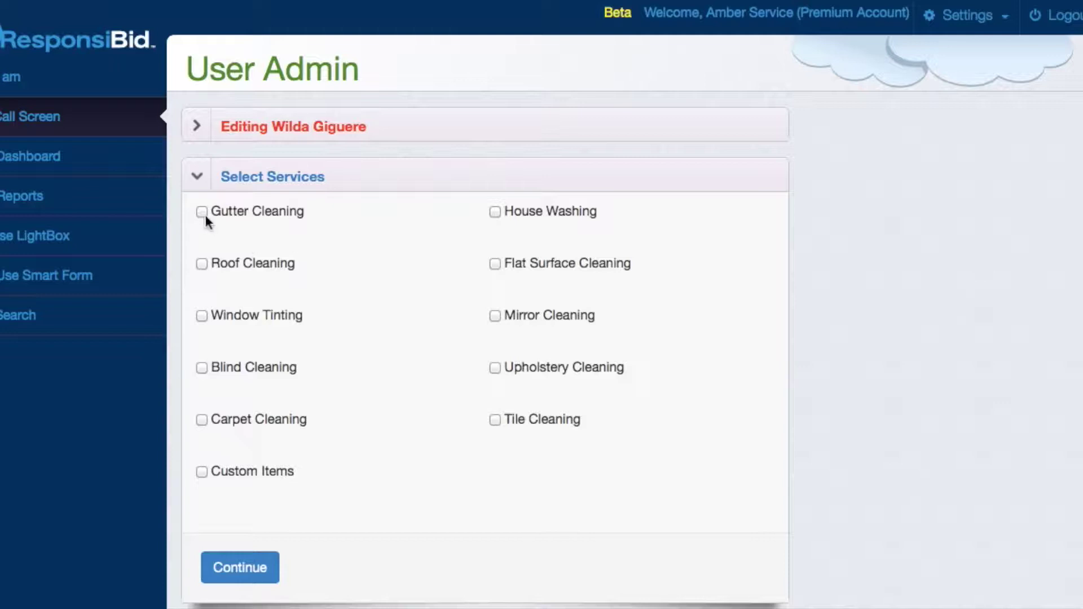
click(201, 212)
click(202, 420)
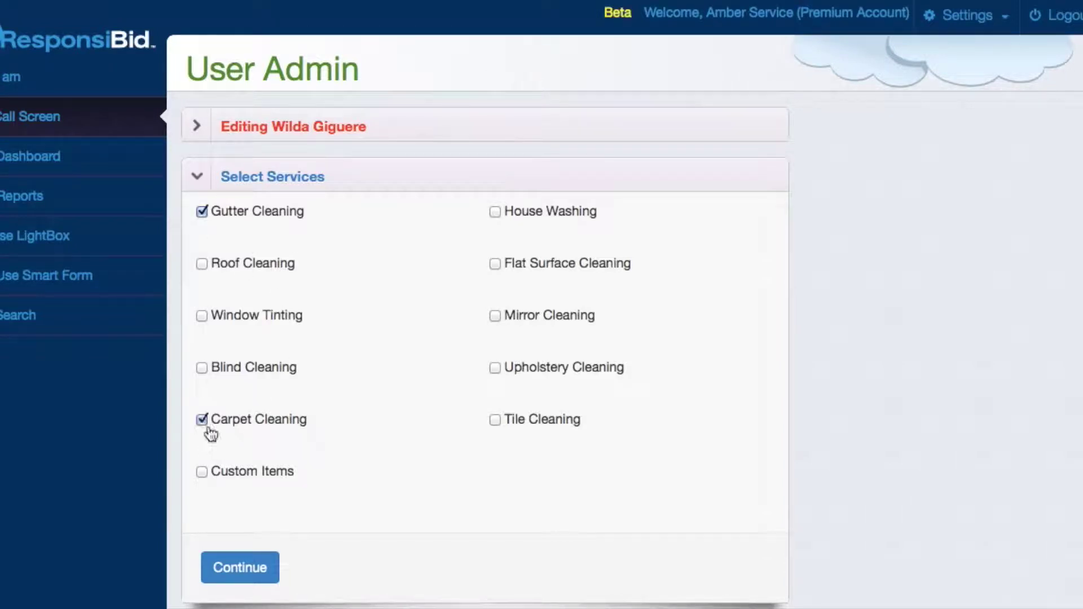
click(223, 568)
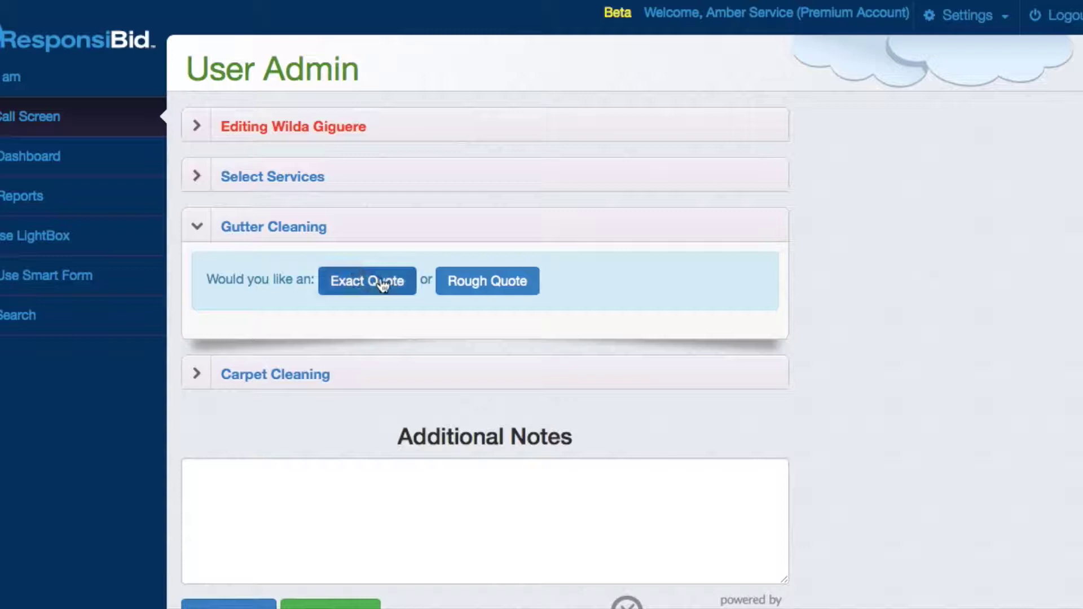
- Choose a rough quote for gutter cleaning, then continue to the carpet questions
click(469, 290)
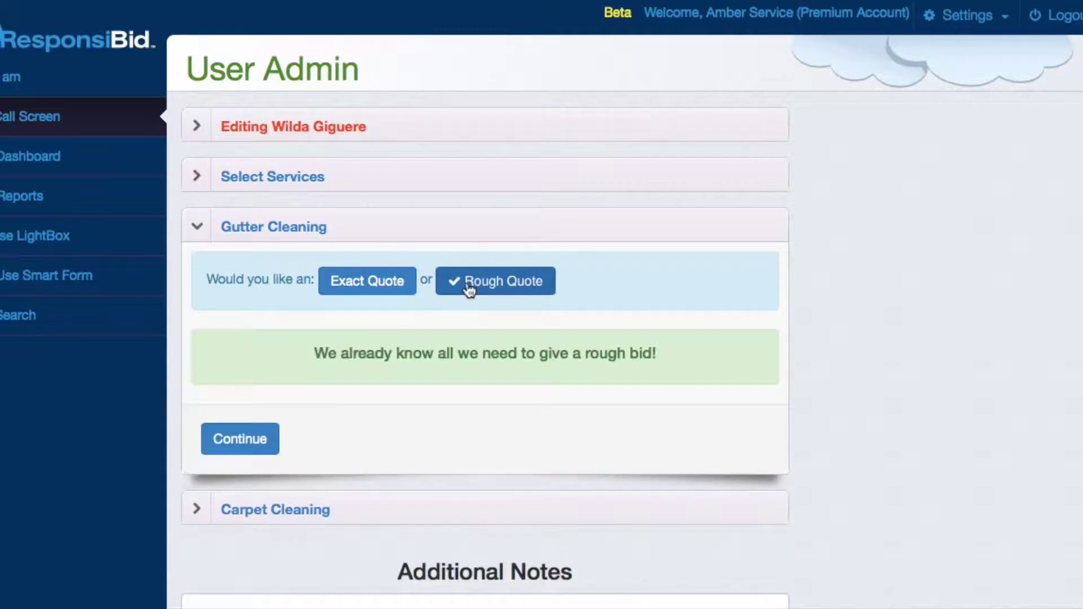
click(370, 285)
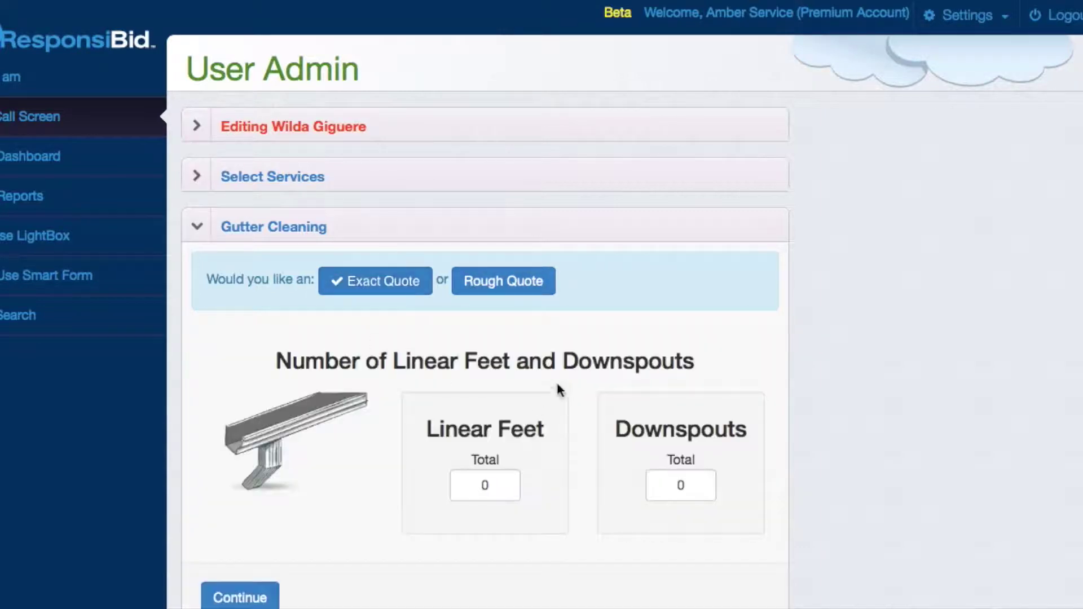
click(501, 284)
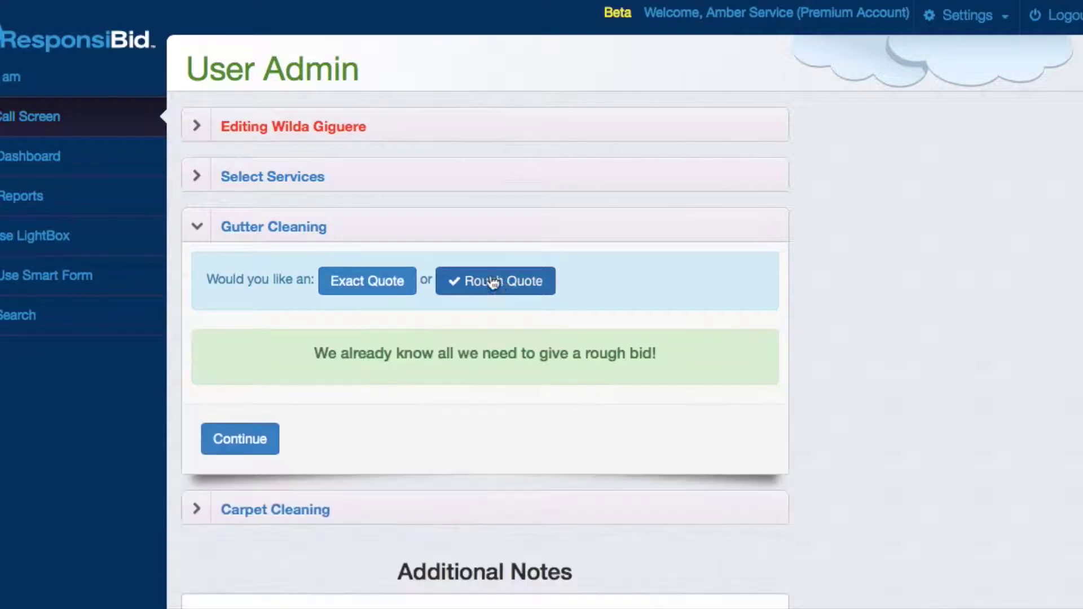
click(247, 440)
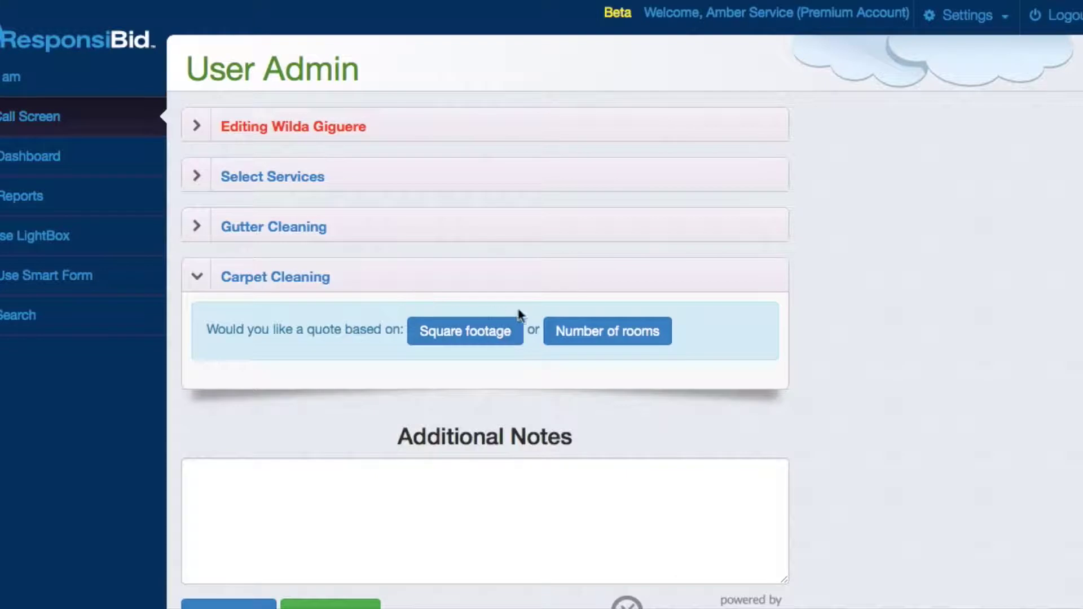
- Price carpet cleaning by number of rooms with 3 small rooms and 1 large room
click(625, 337)
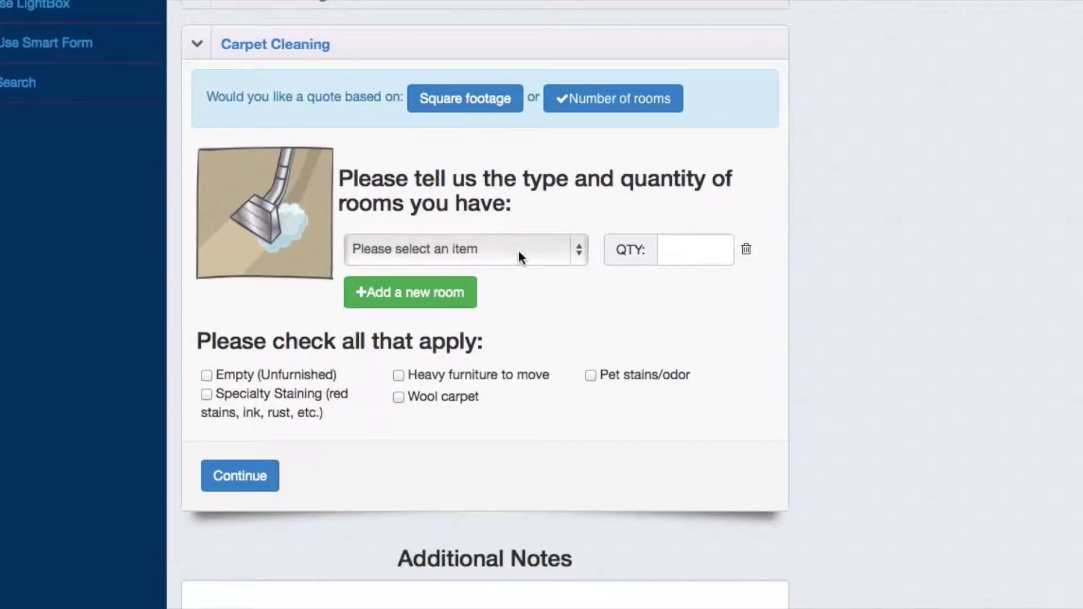
click(519, 251)
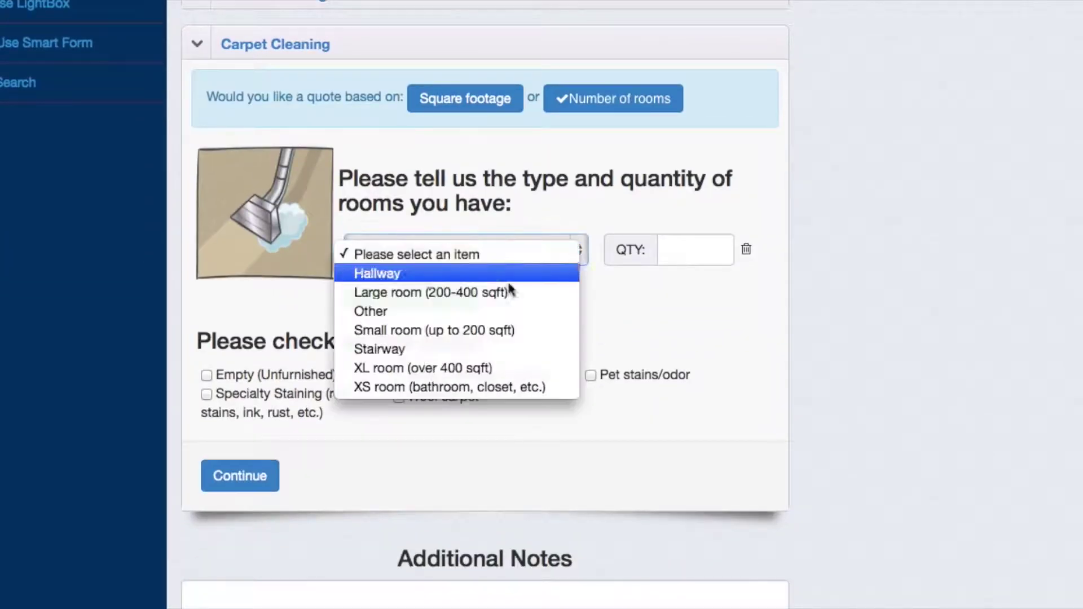
click(692, 246)
text(3)
click(432, 295)
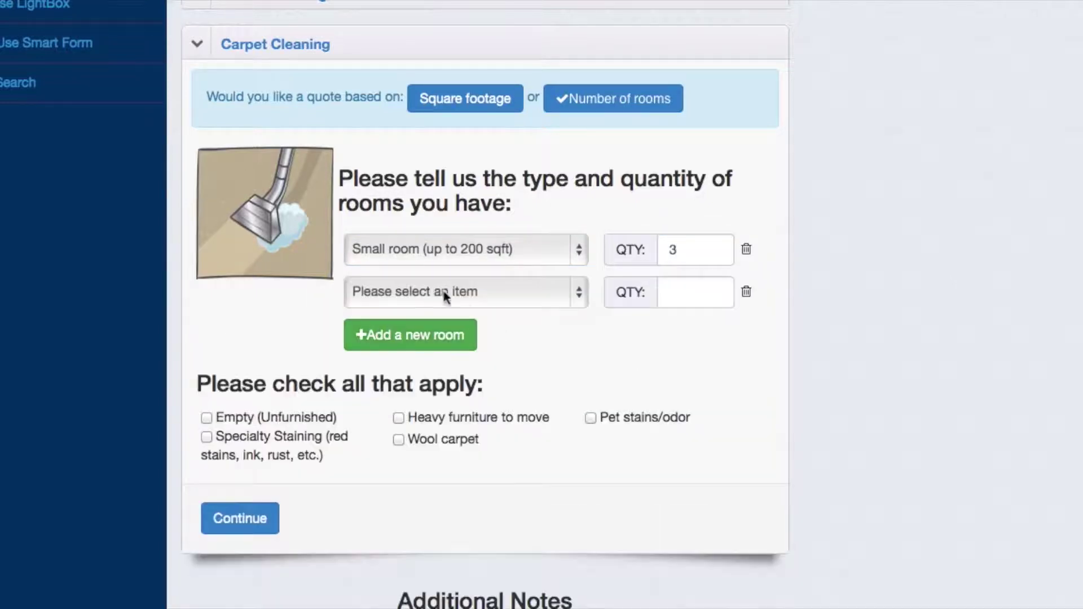
click(432, 293)
click(442, 337)
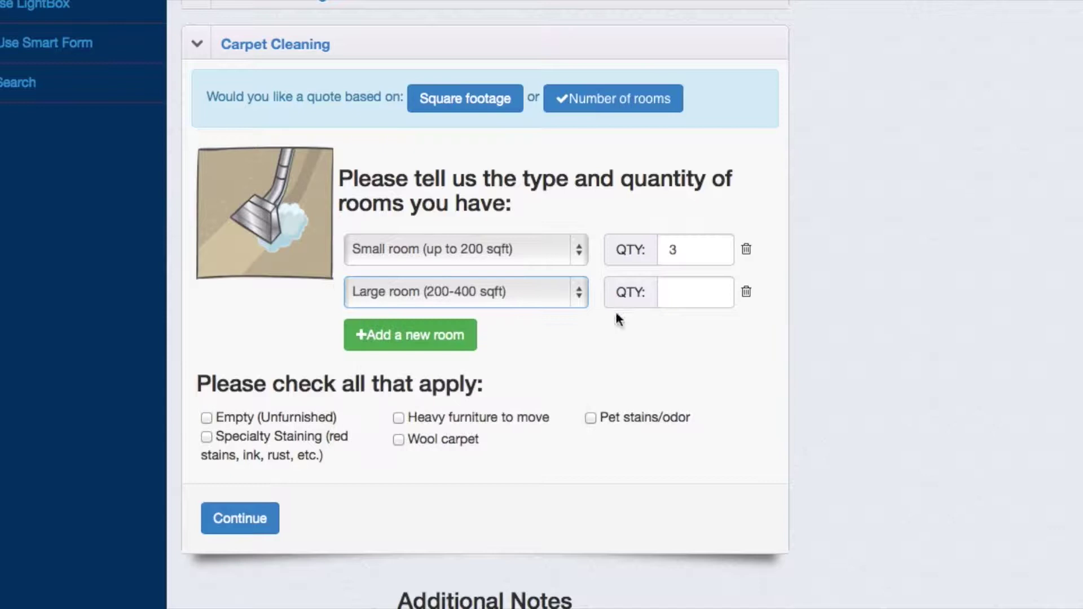
click(692, 291)
text(1)
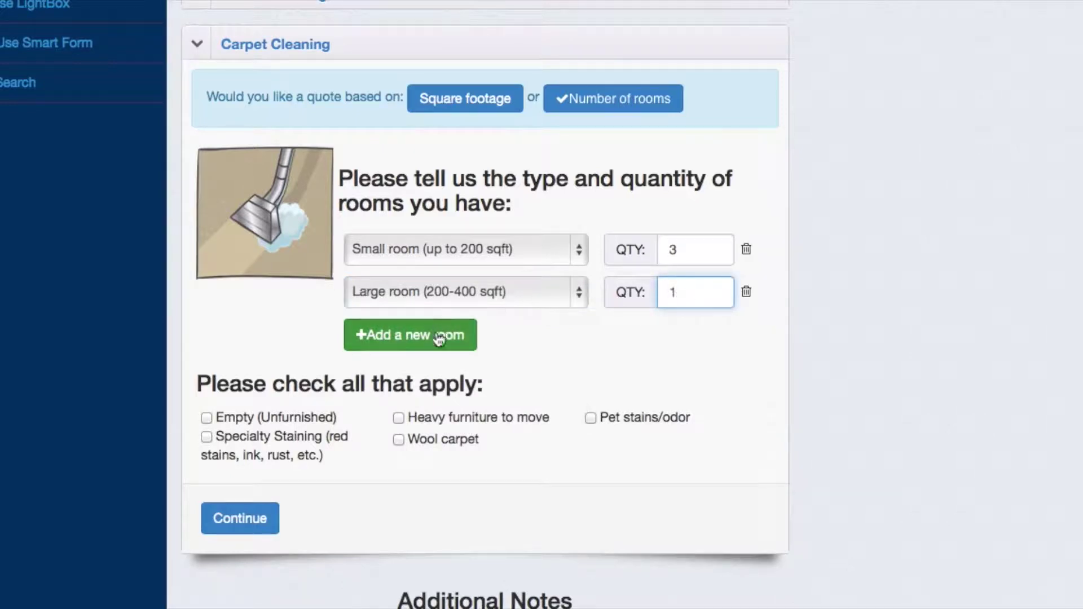
- Add 1 hallway, mark the home Empty (Unfurnished), and continue to additional notes
click(440, 335)
click(442, 335)
click(432, 358)
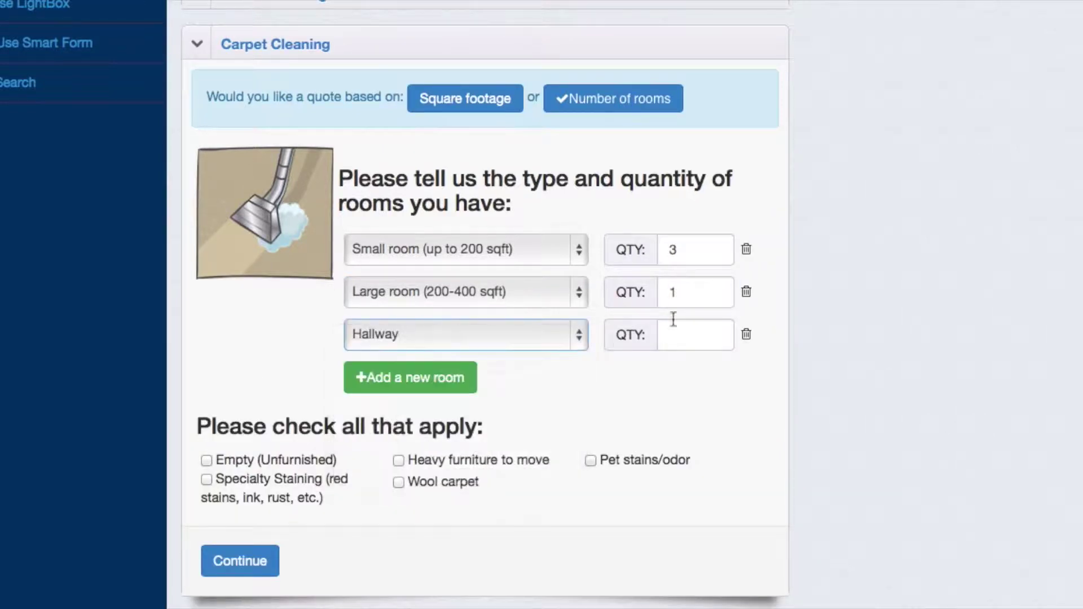
click(697, 333)
text(1)
scroll(389, 432, down, 3)
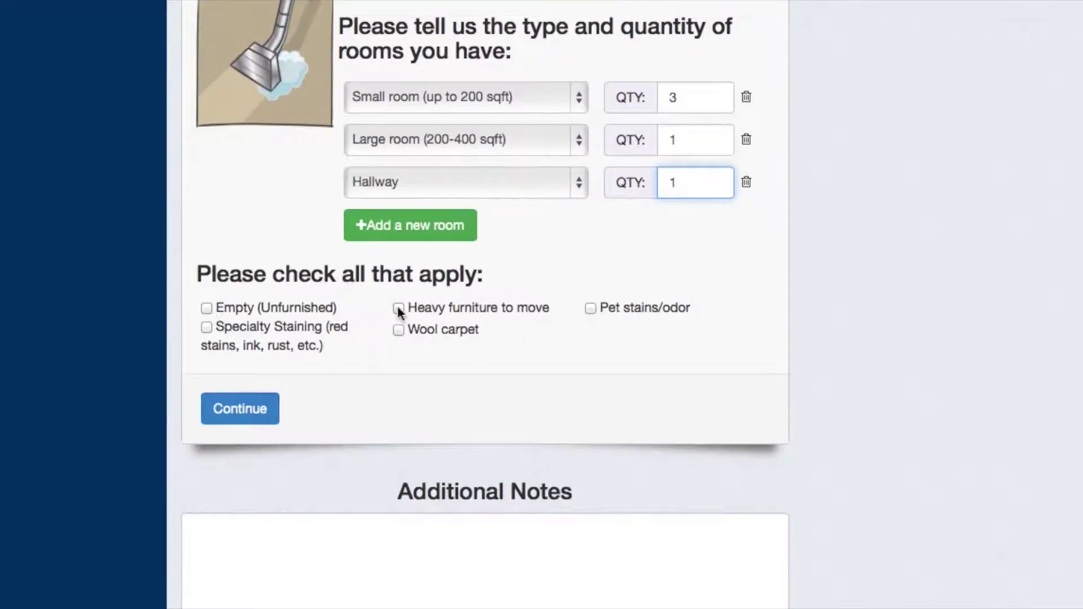
click(205, 308)
click(218, 406)
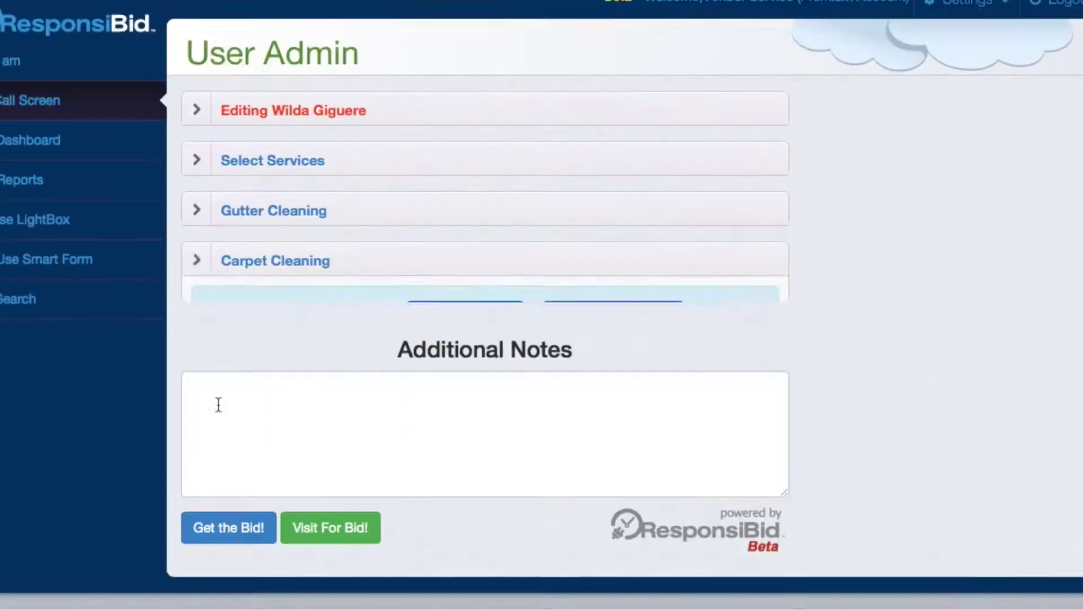
click(433, 442)
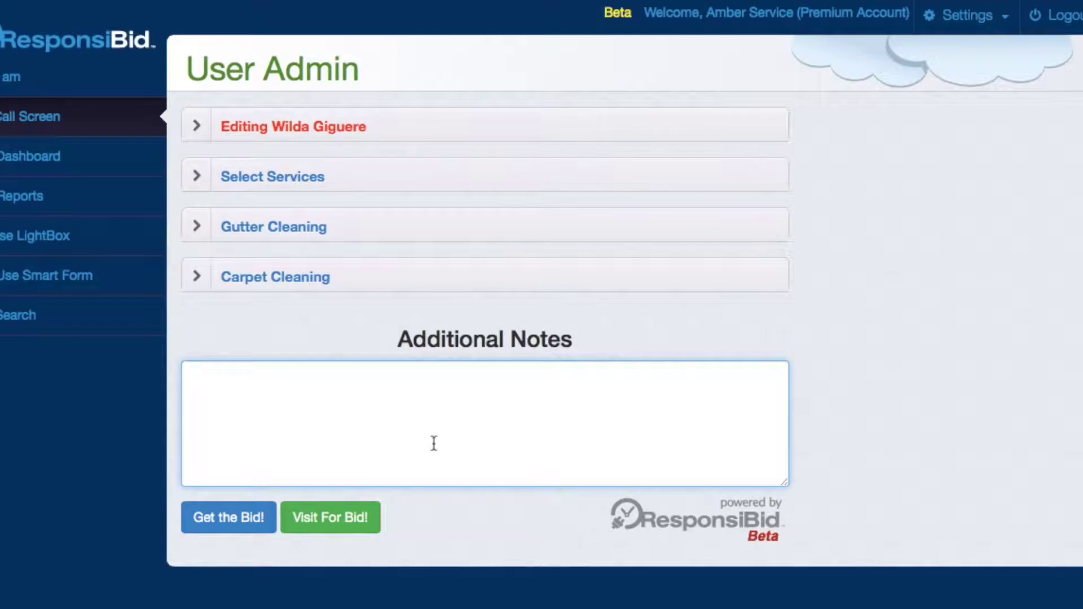
- Add the note 'Customer called for a quote', generate the bid, and view the proposal
text(Customer called)
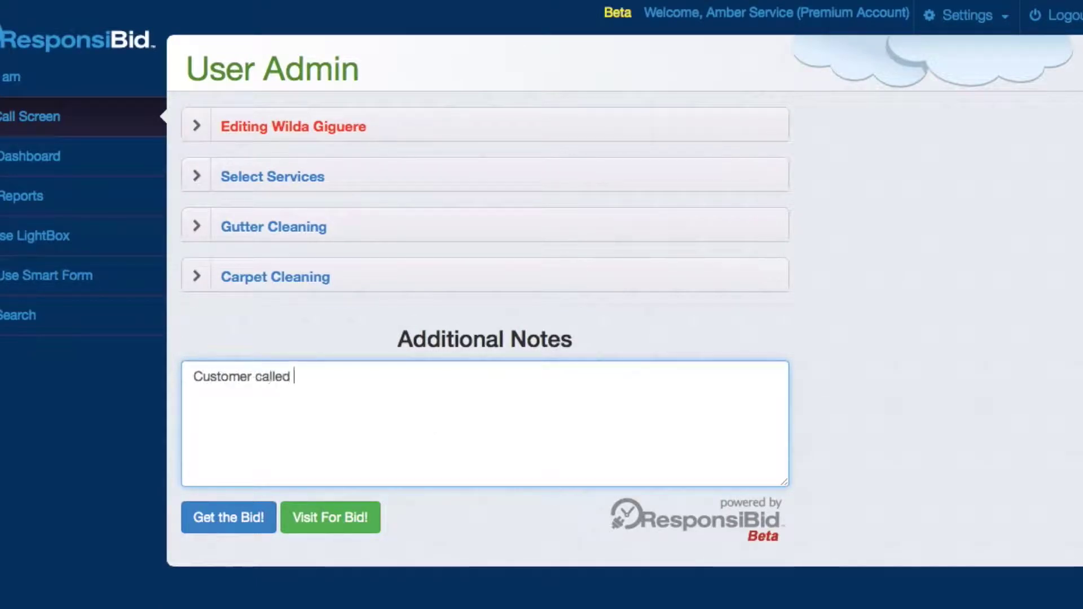
text( for a quote)
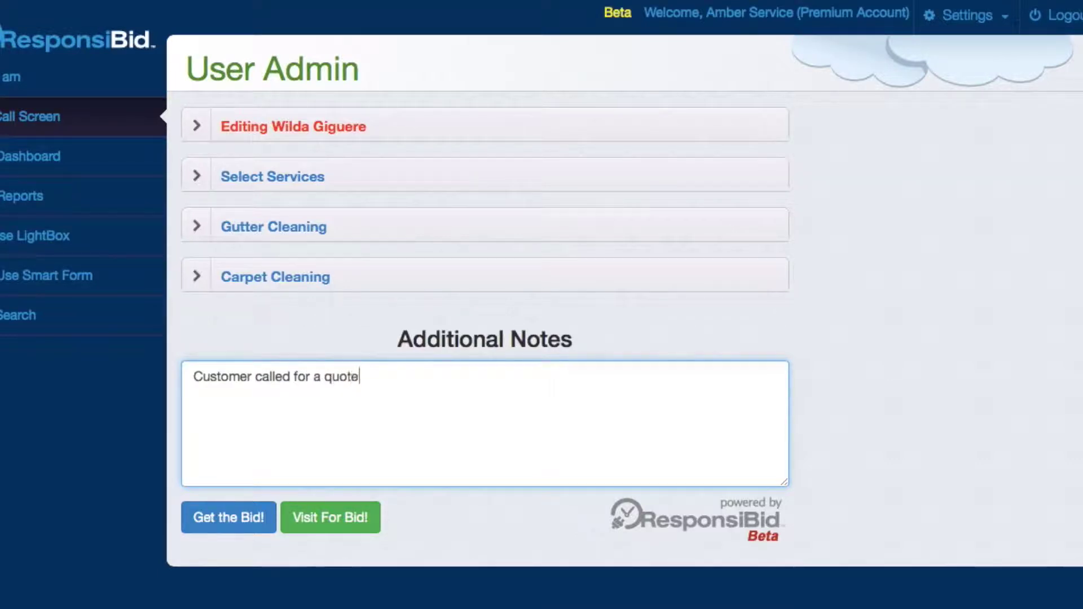
click(211, 516)
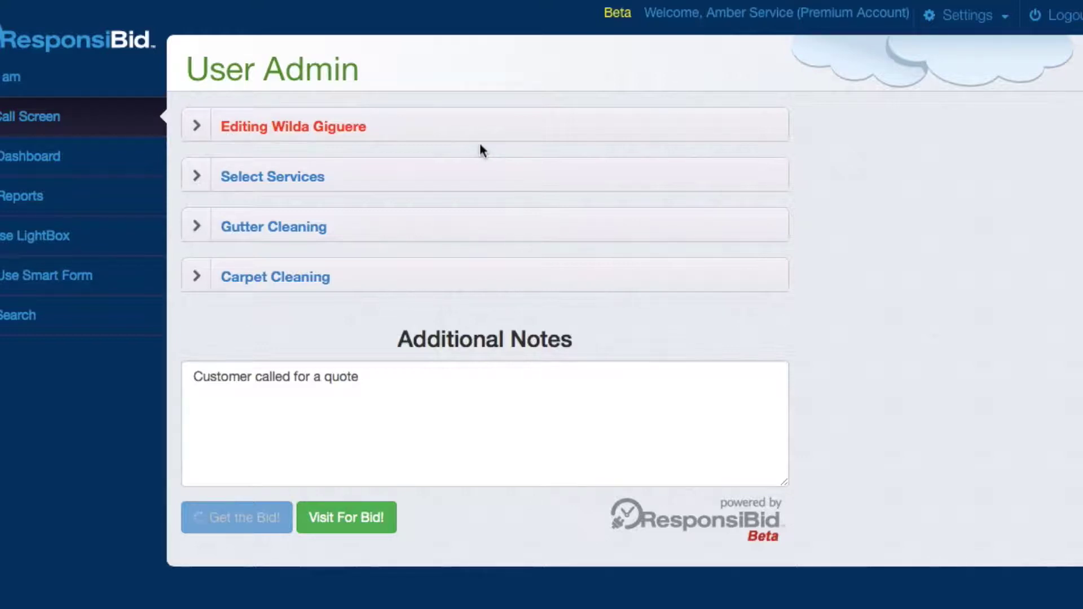
click(374, 524)
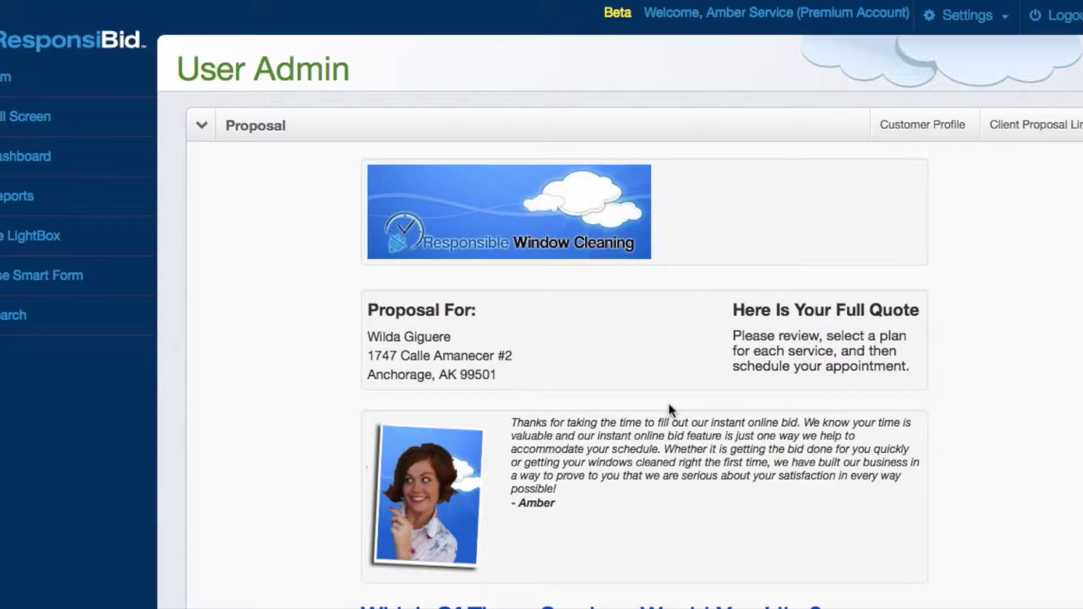
- Scroll the carpet and gutter quote, expand gutter service details, and preview the client proposal
scroll(668, 402, down, 3)
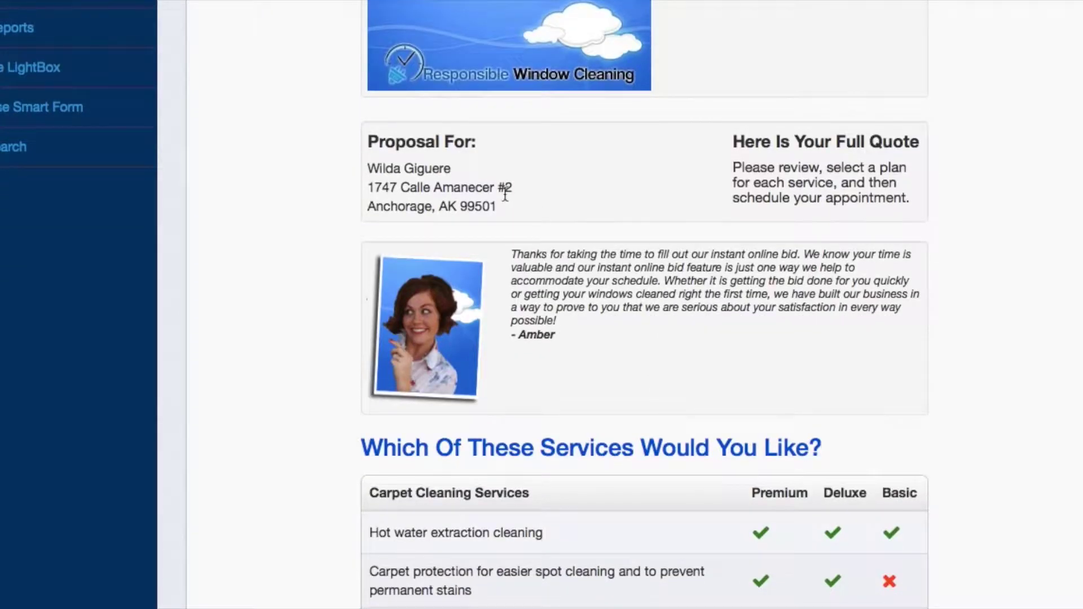
scroll(503, 192, up, 3)
scroll(503, 191, down, 3)
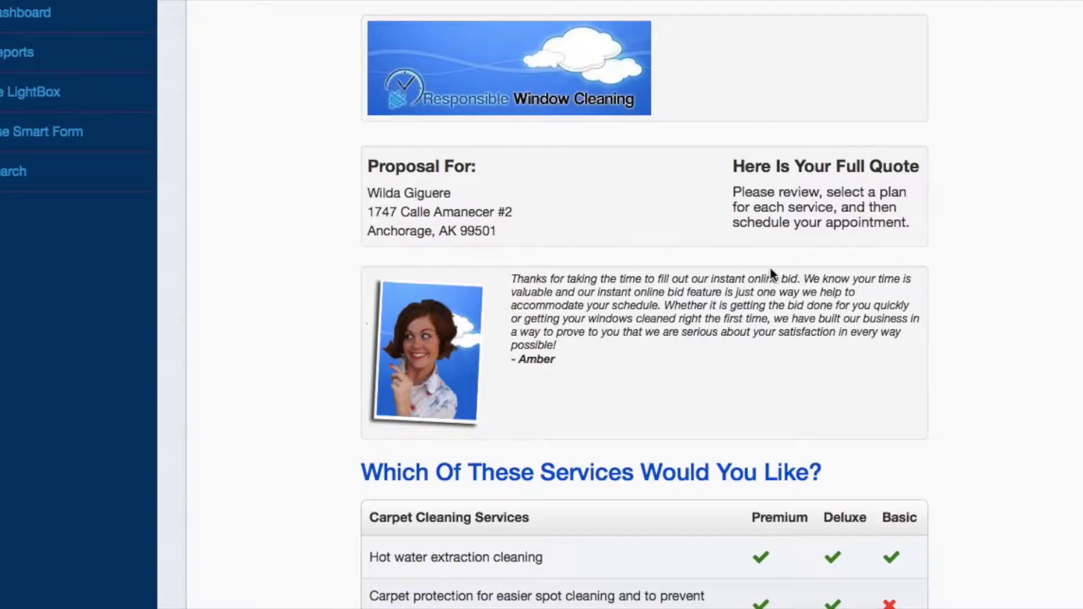
scroll(771, 273, down, 5)
scroll(745, 339, down, 3)
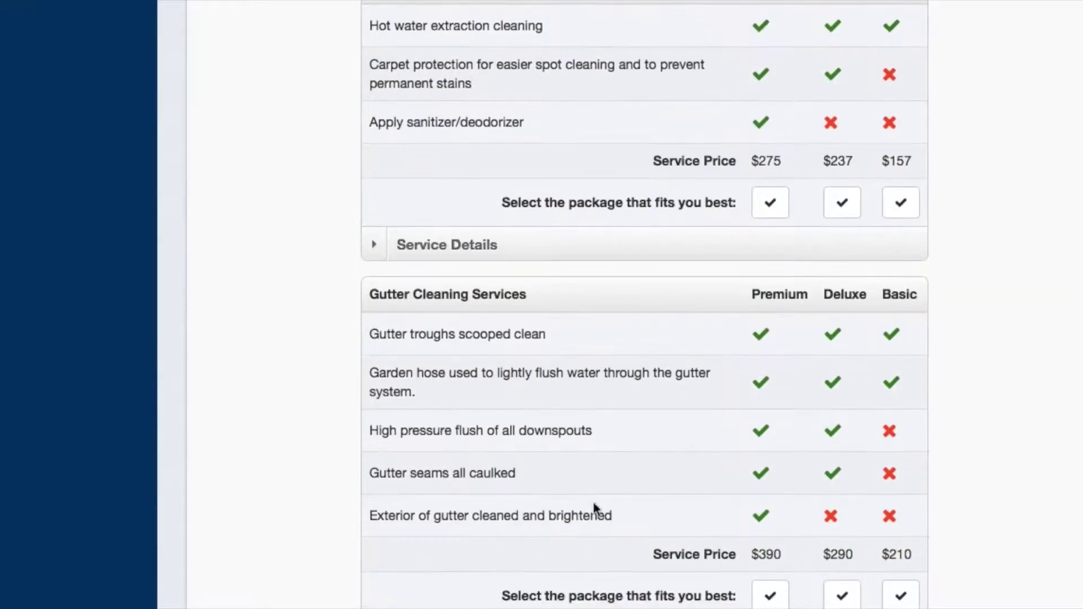
scroll(713, 516, down, 8)
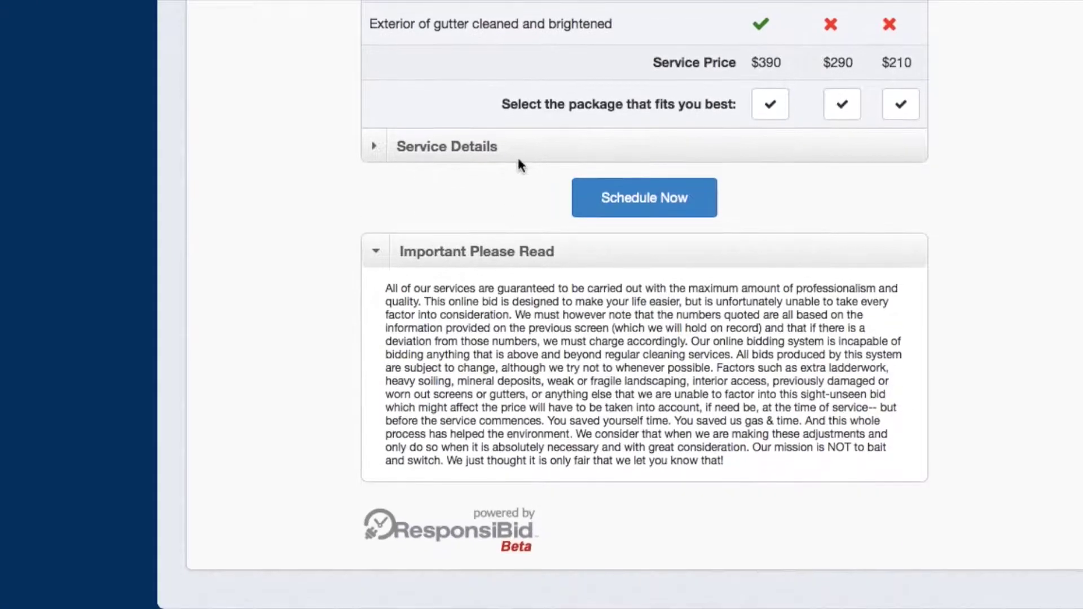
click(518, 144)
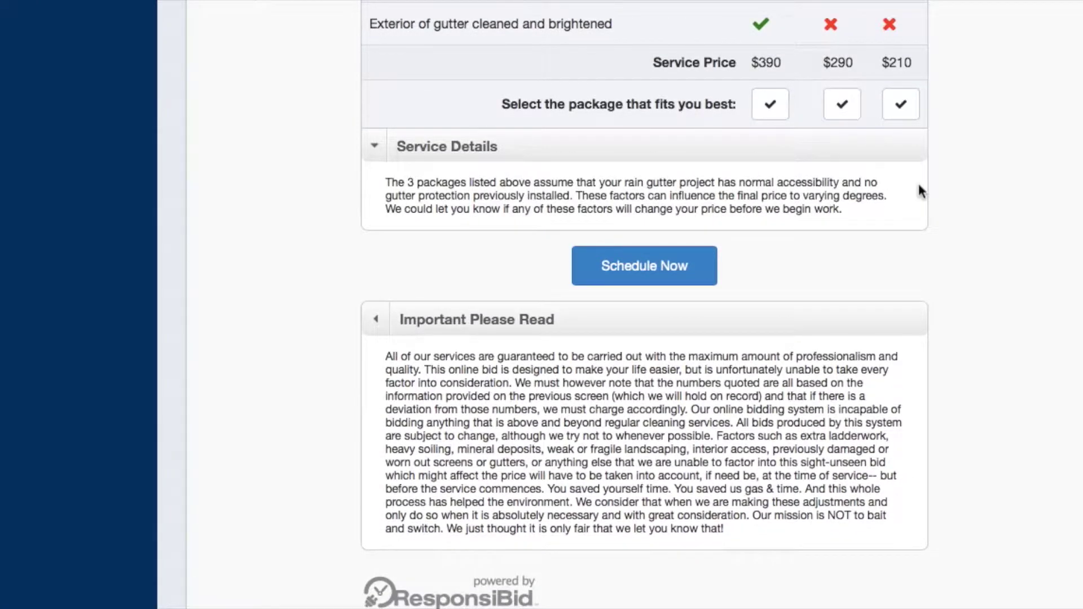
scroll(919, 188, up, 20)
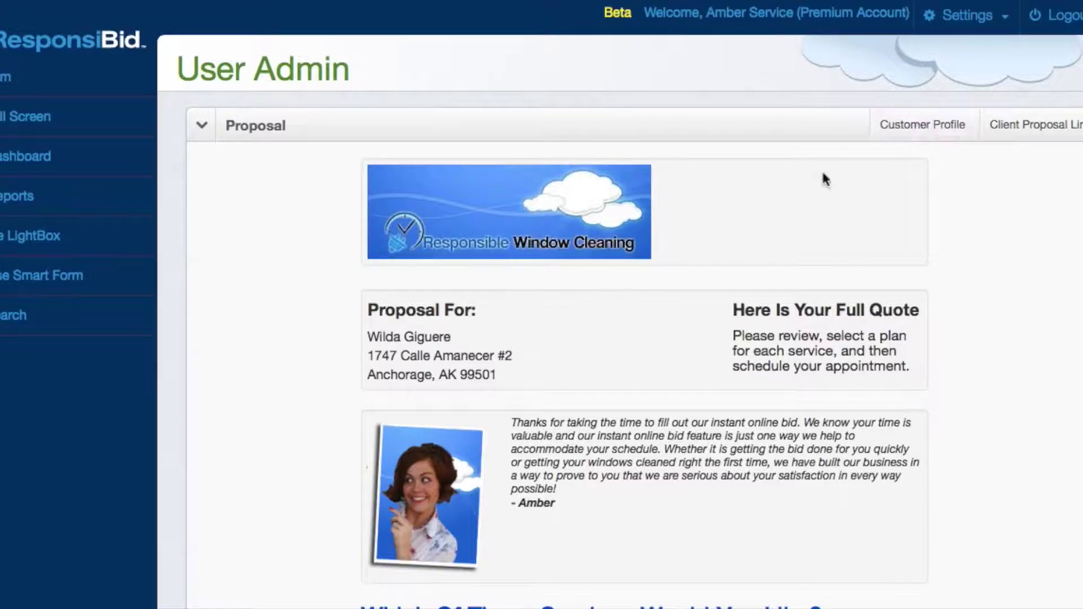
click(1048, 127)
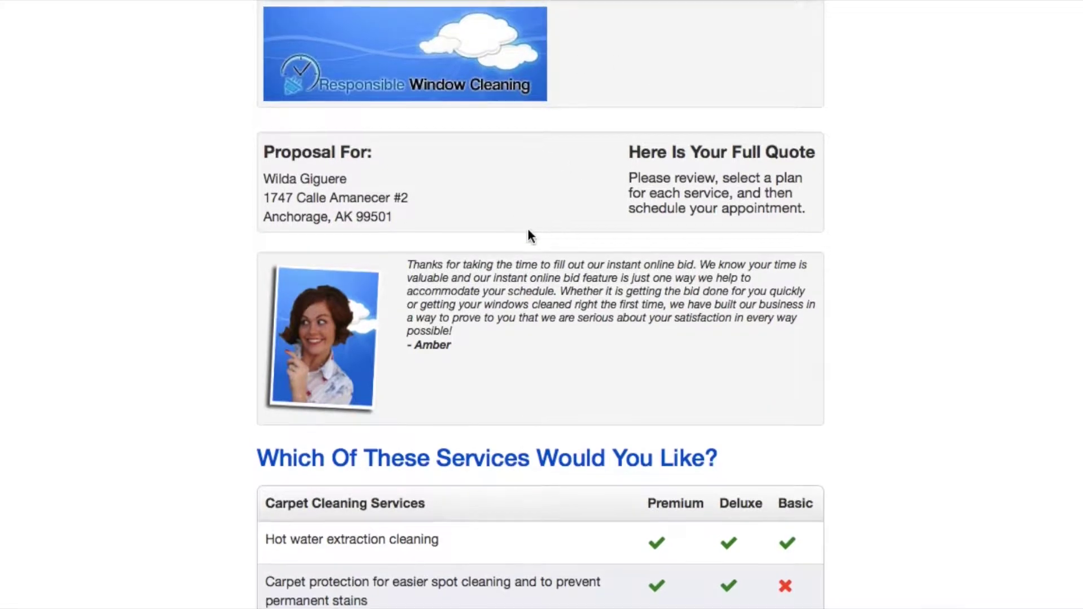
scroll(528, 229, left, 5)
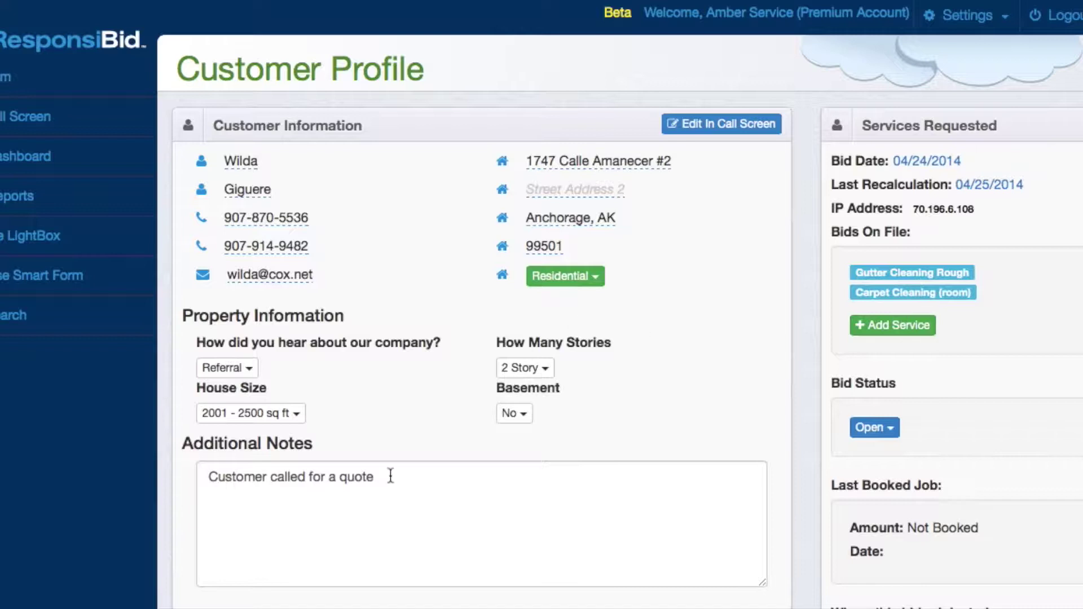
scroll(390, 476, down, 3)
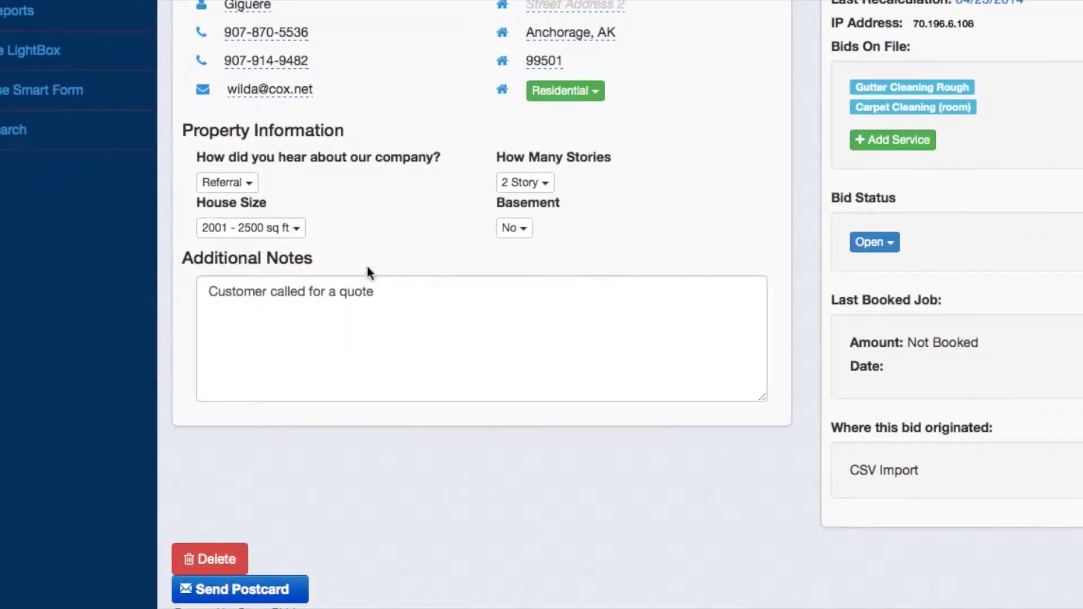
scroll(347, 354, down, 4)
click(462, 487)
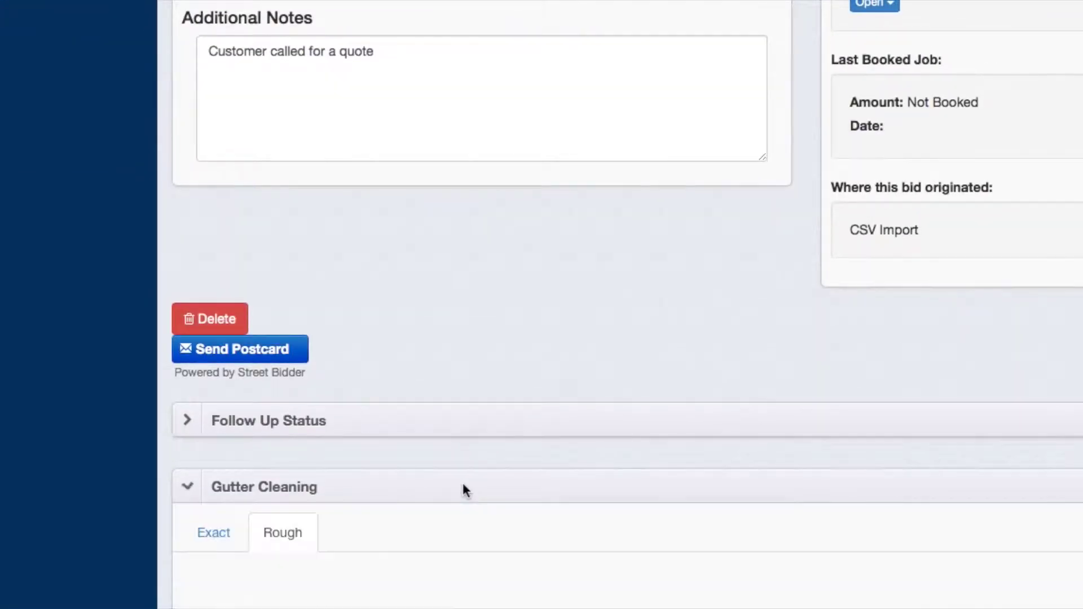
scroll(463, 488, down, 3)
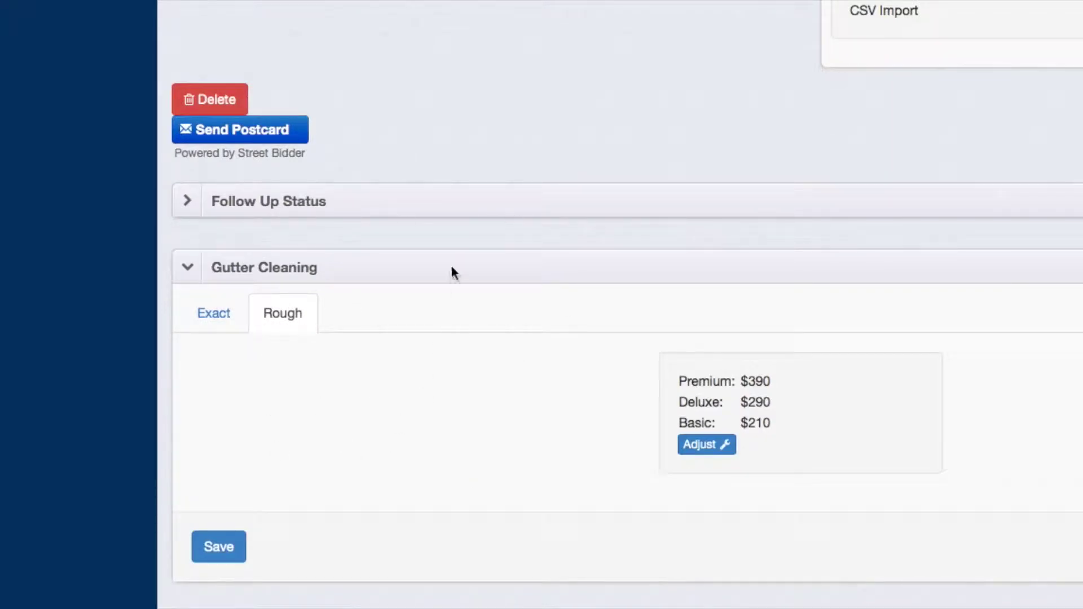
click(475, 264)
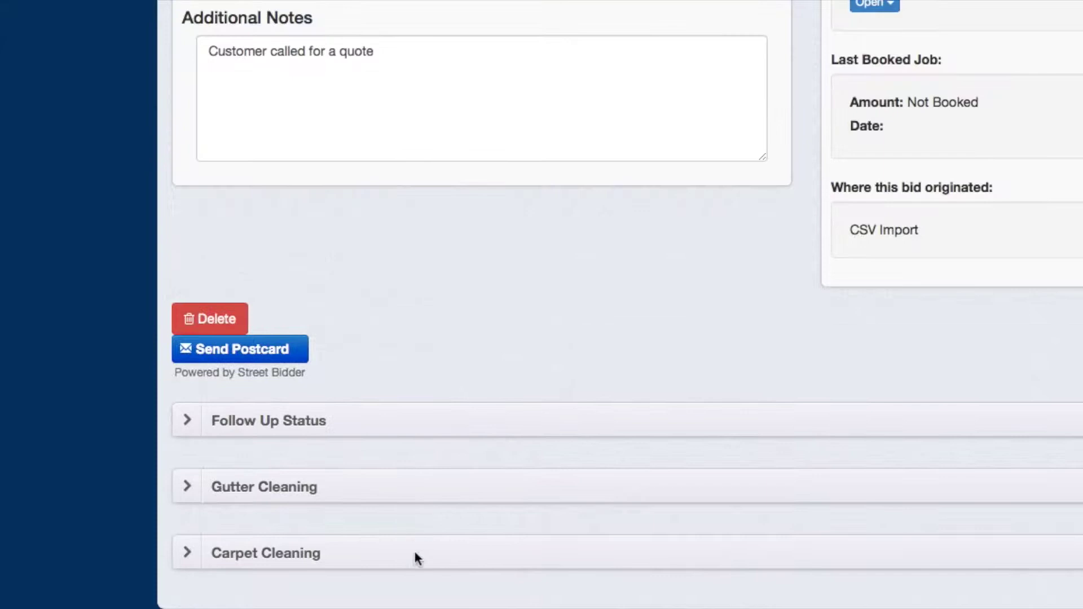
click(414, 556)
scroll(414, 555, down, 5)
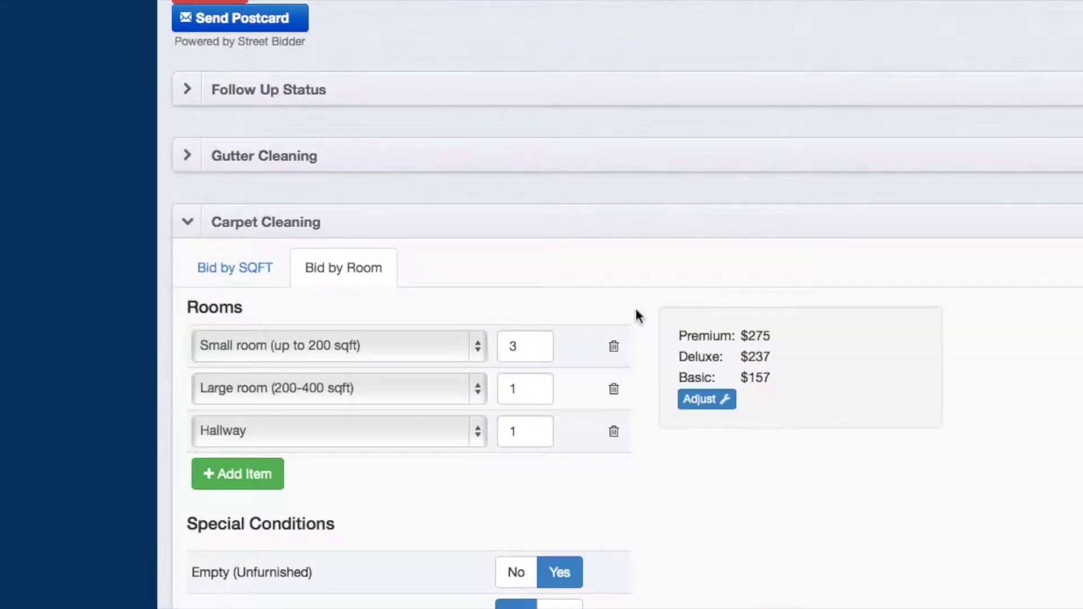
scroll(636, 309, down, 4)
scroll(636, 309, up, 15)
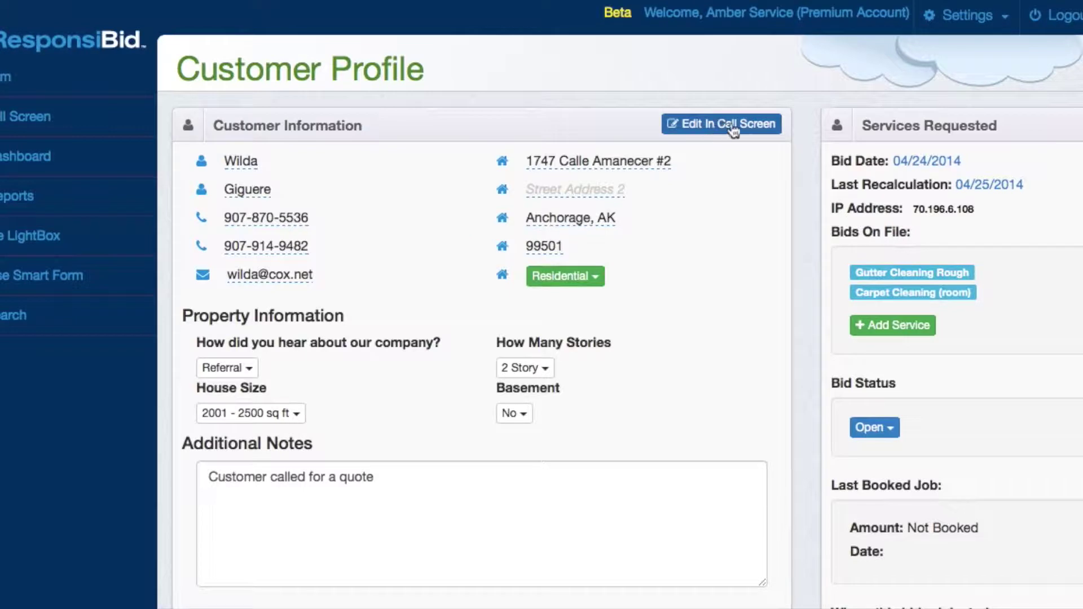
- Start a new Call Screen bid and enter the test customer's first and last name
click(50, 118)
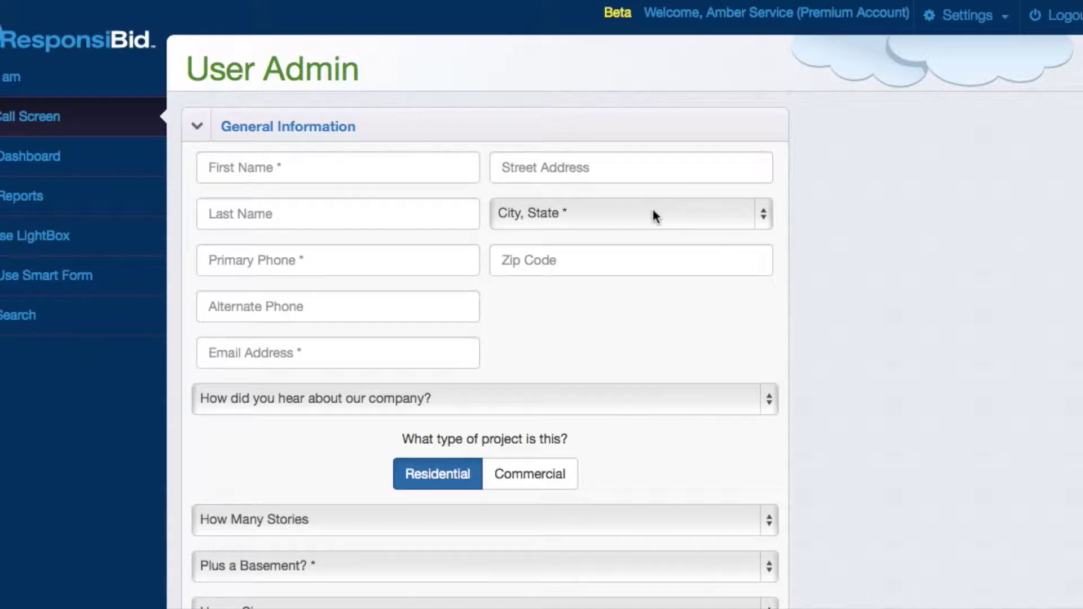
click(223, 170)
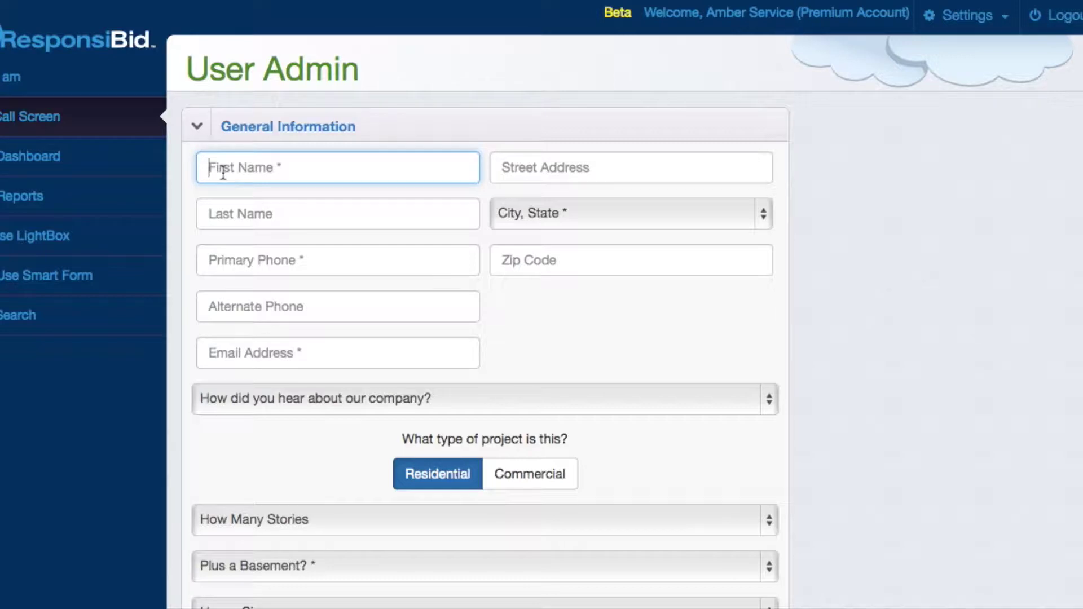
text(Cur)
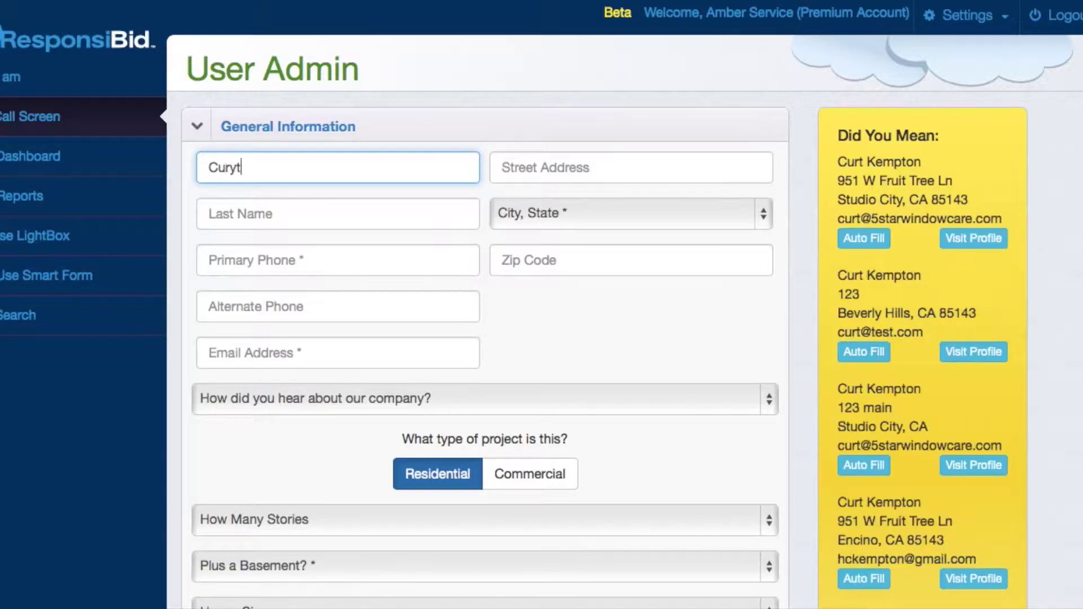
text(t)
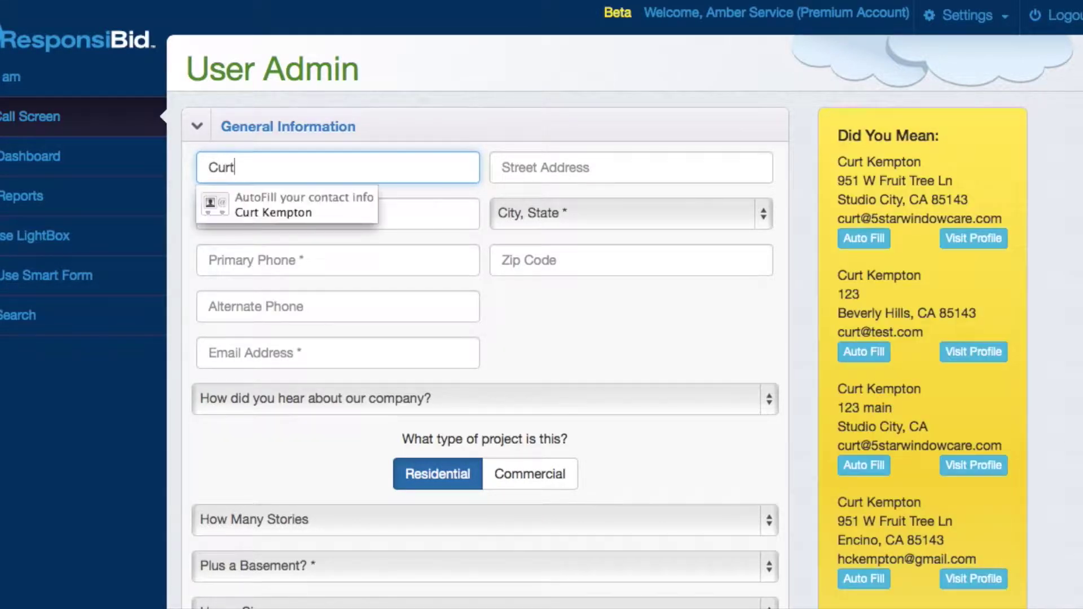
key(Tab)
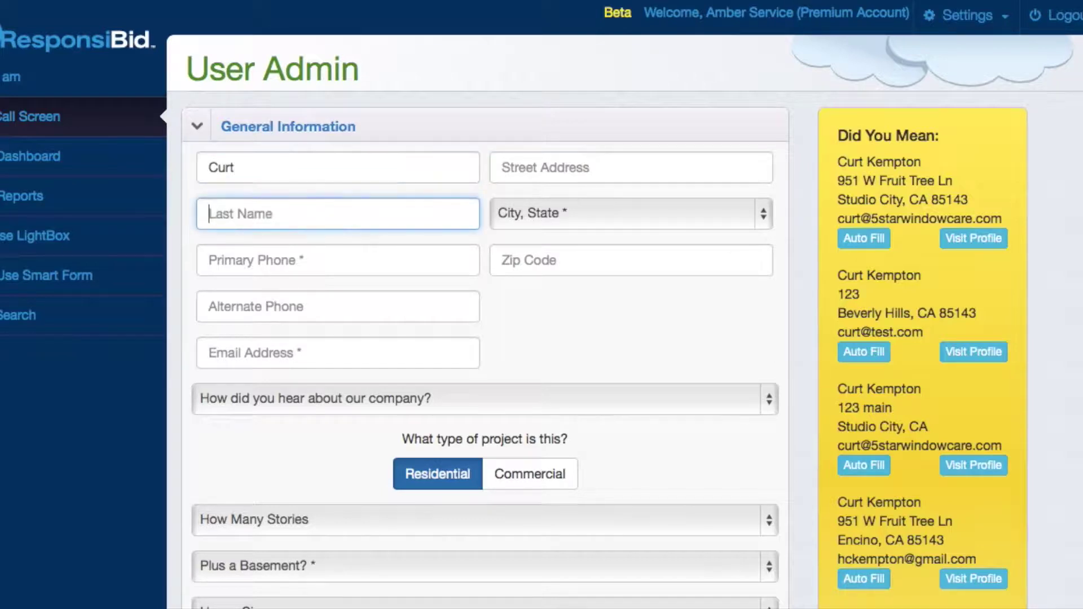
text(Test)
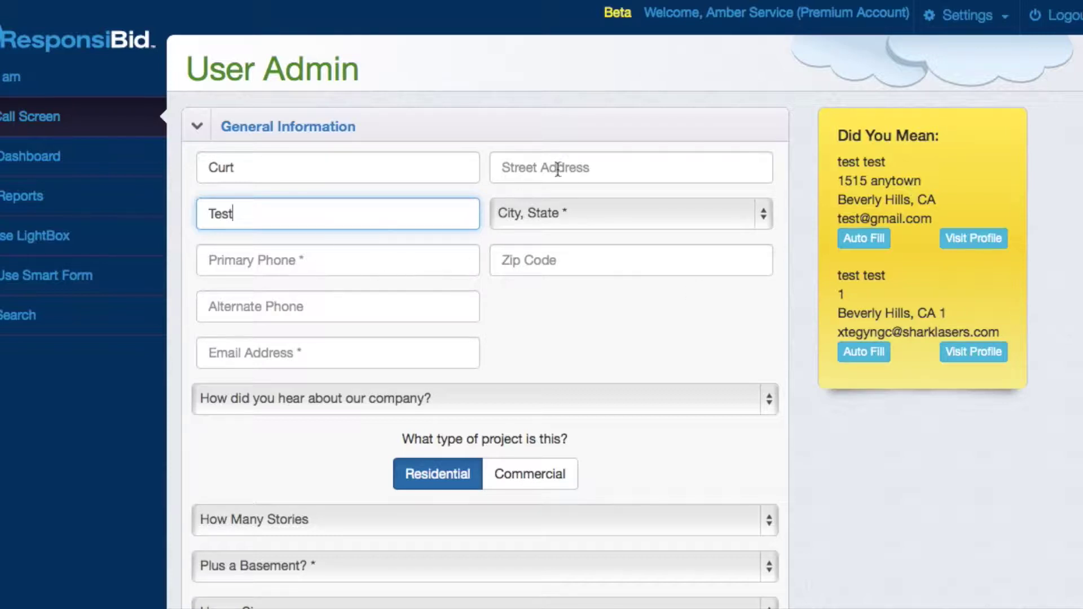
click(542, 212)
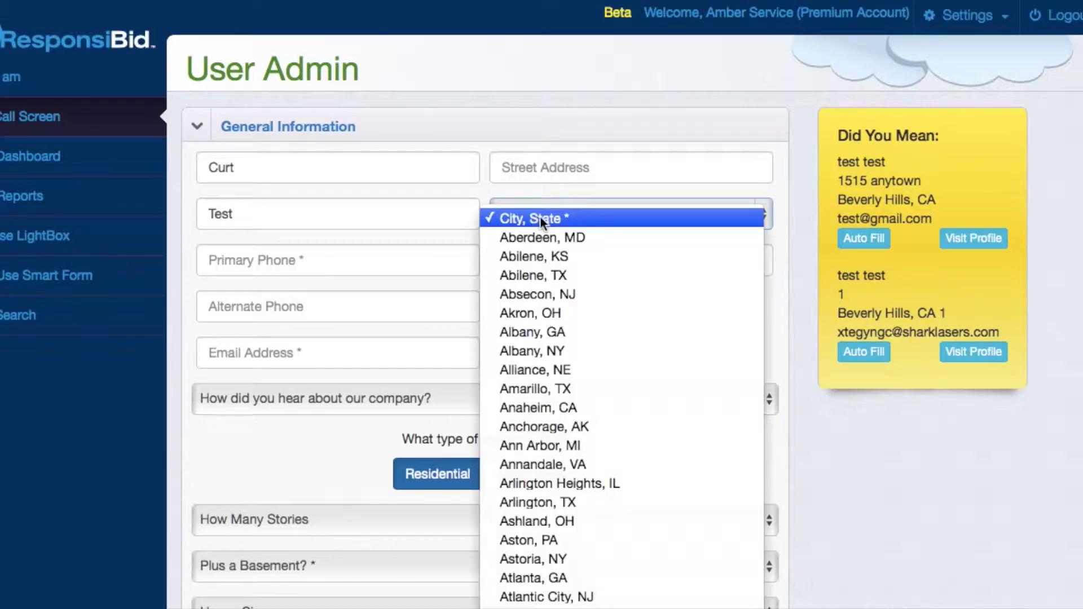
- Set the city to Abilene, TX
click(540, 276)
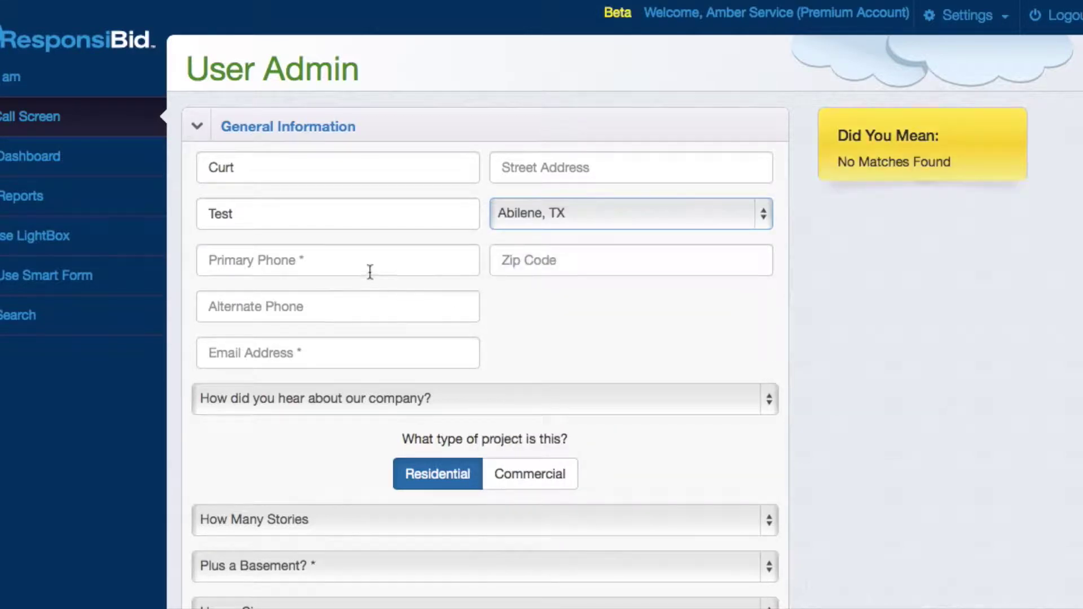
click(555, 171)
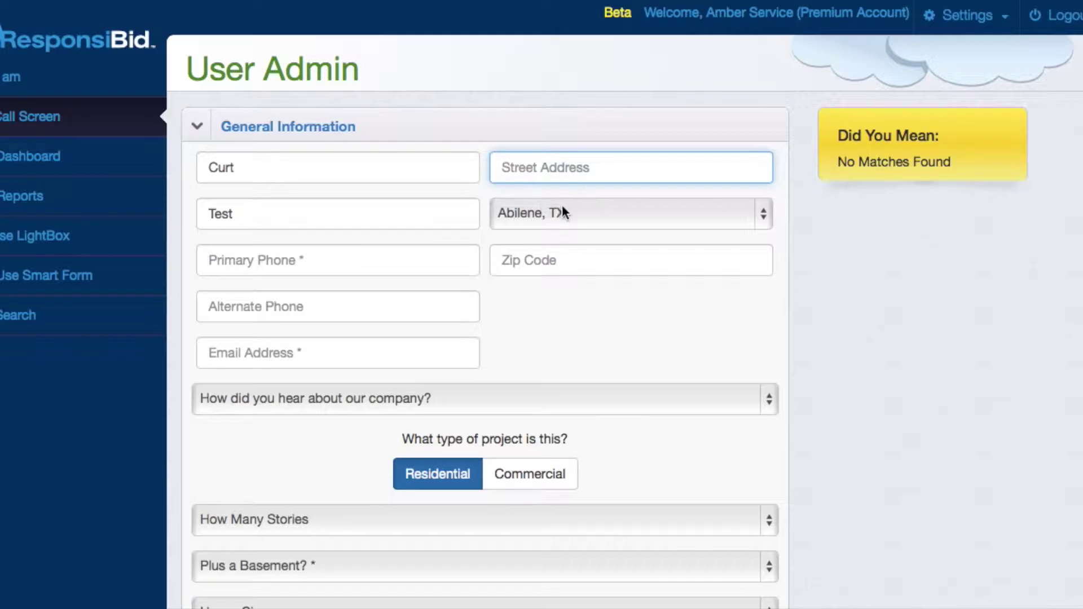
scroll(440, 387, down, 7)
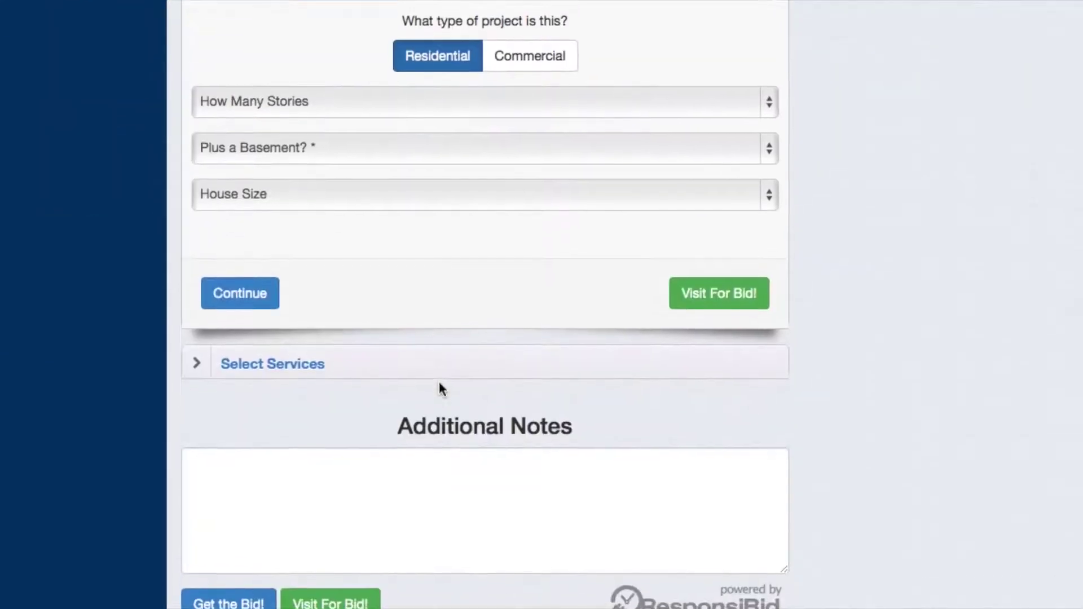
scroll(327, 400, down, 1)
scroll(322, 438, up, 8)
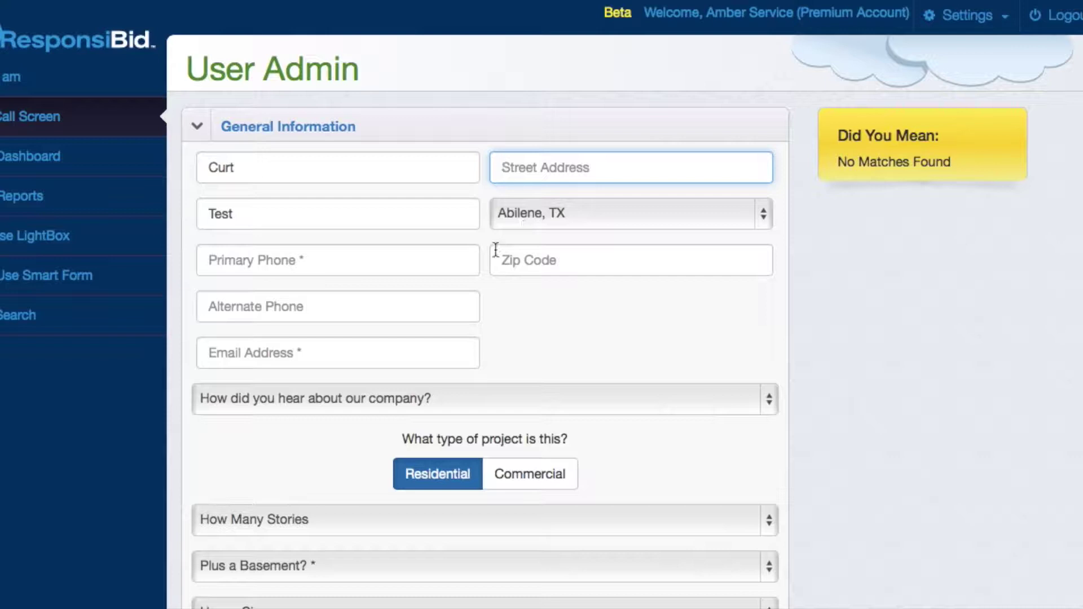
- Clear the Last Name and First Name fields
double_click(229, 213)
key(BackSpace)
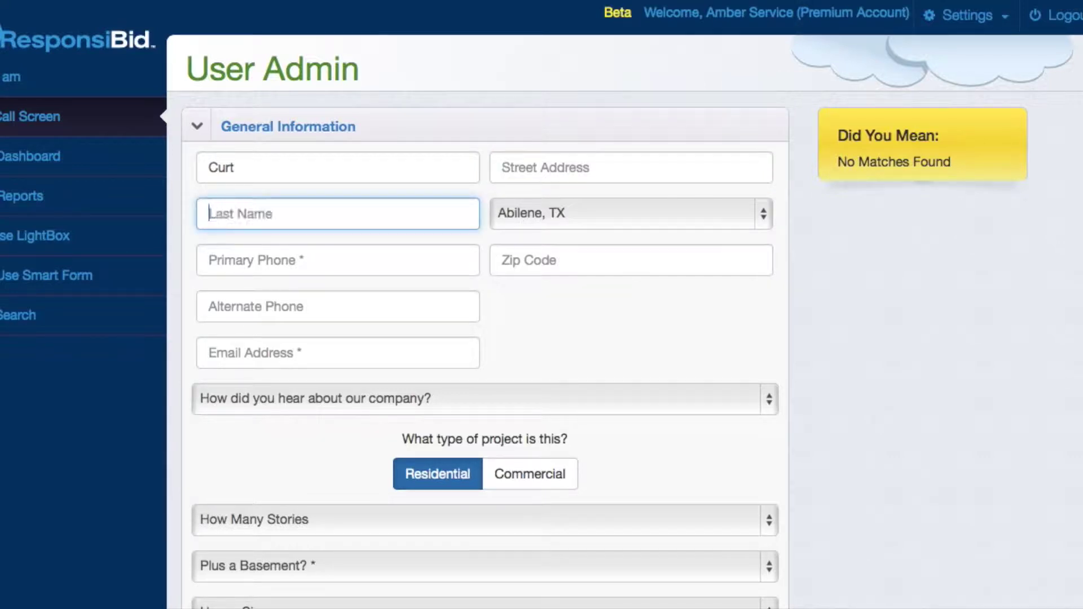
double_click(239, 168)
key(BackSpace)
scroll(341, 327, down, 10)
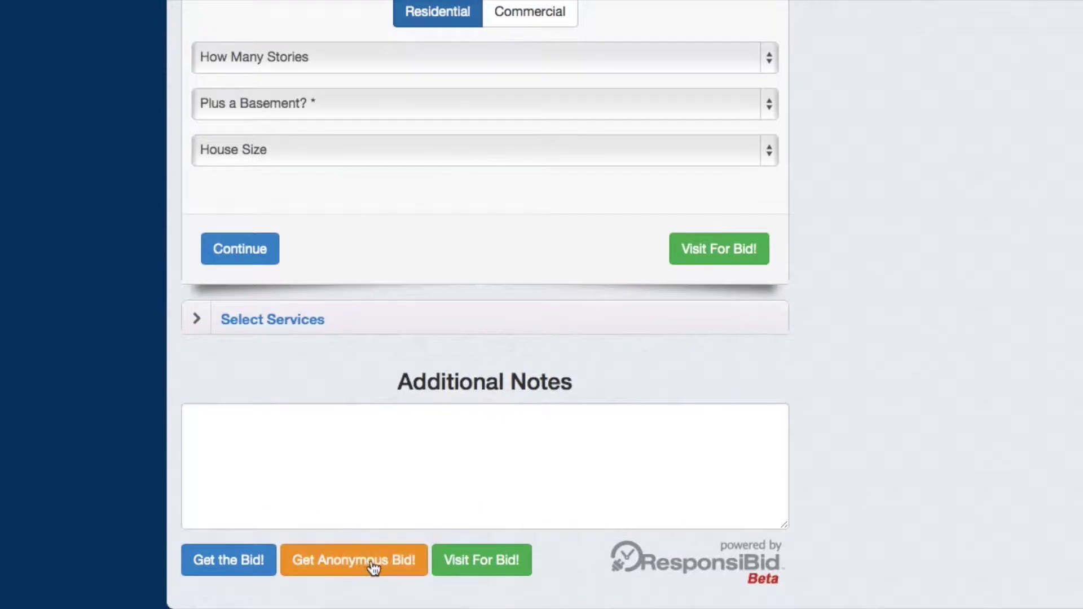
scroll(370, 560, up, 5)
scroll(371, 567, up, 3)
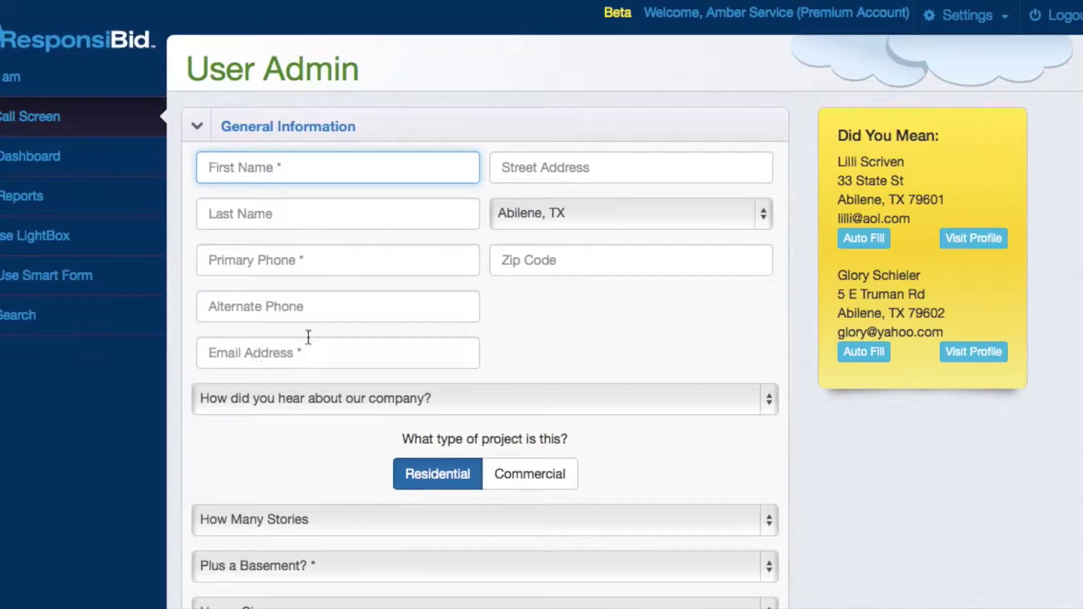
- Re-enter the customer's first and last name, add their e-mail, and set referral to Money Mailer
text(Curt)
key(Tab)
text(Test)
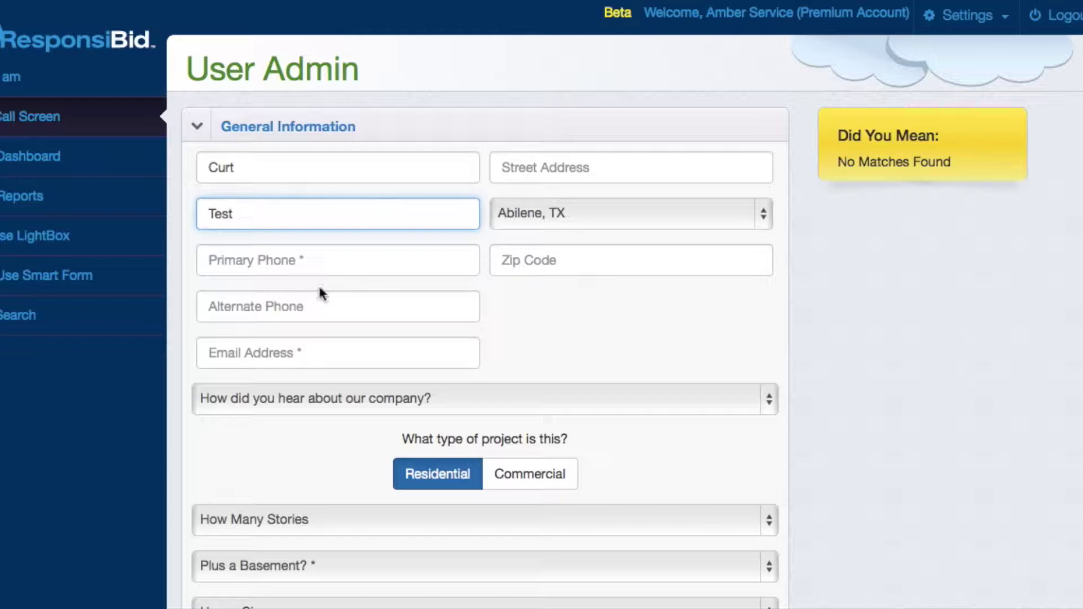
click(277, 355)
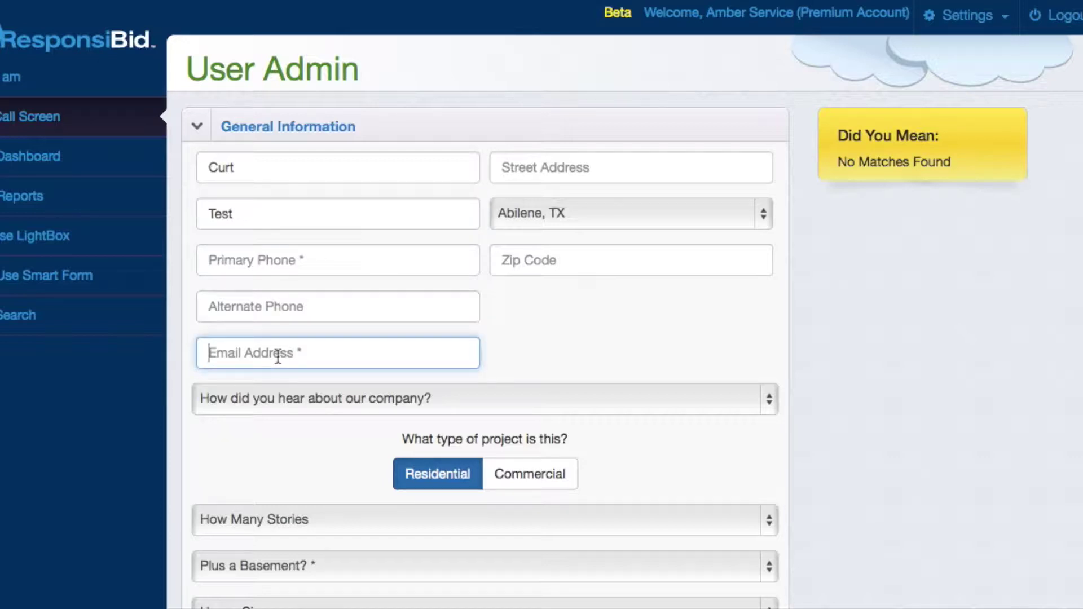
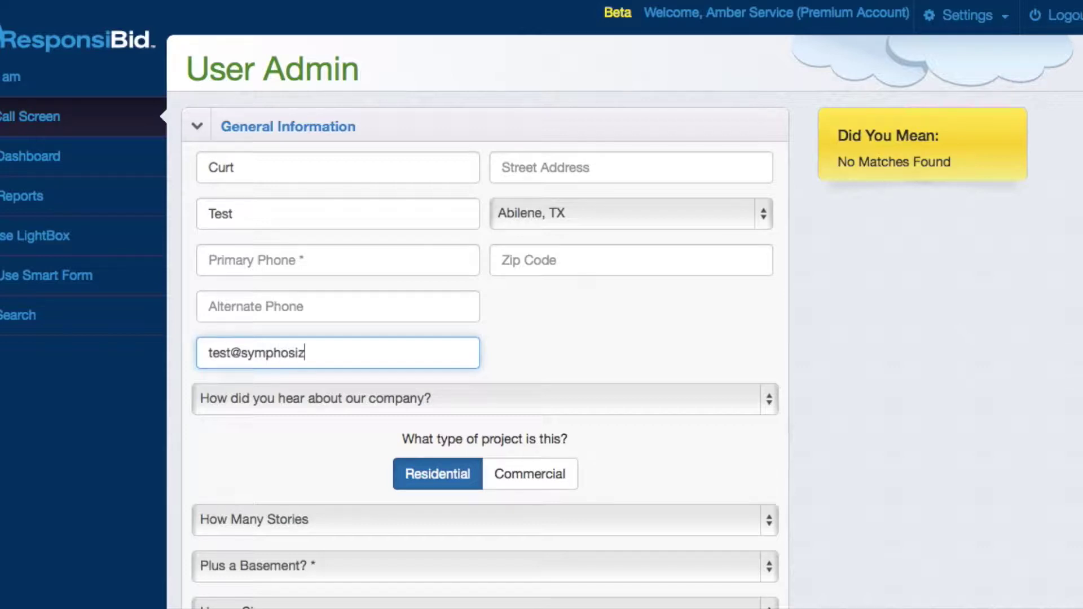
click(496, 392)
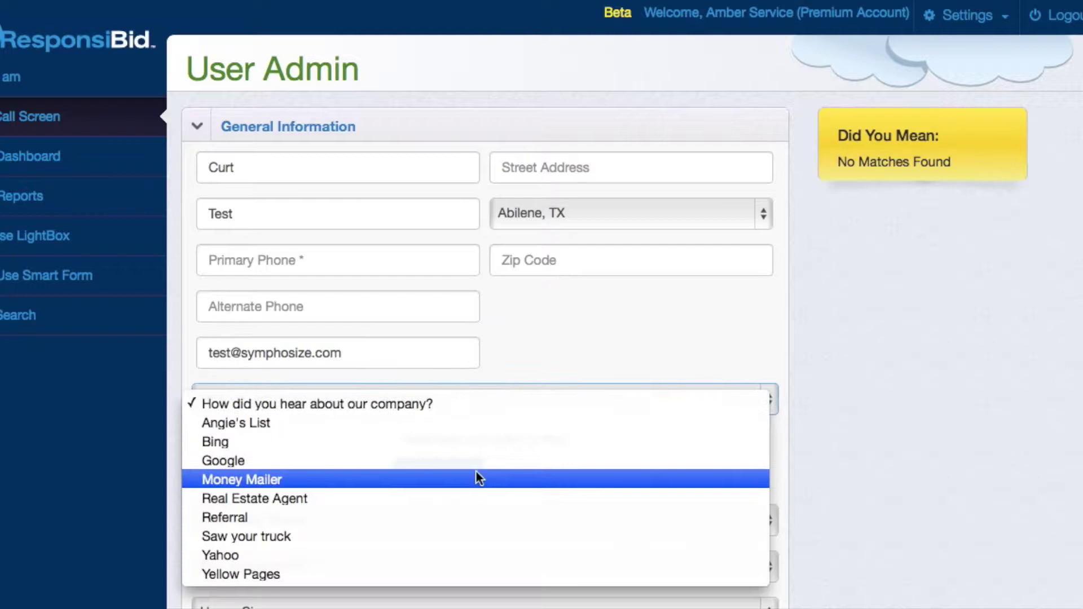
click(476, 479)
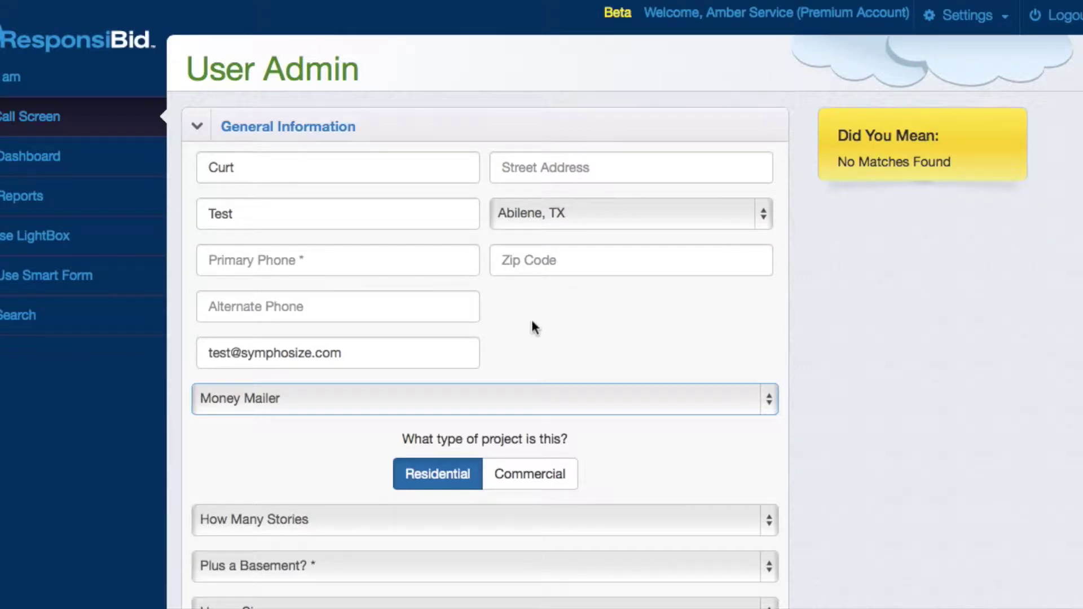
- Set the home to 2 Story, no basement, 2501 - 3000 sq ft, and expand Select Services
scroll(533, 327, down, 5)
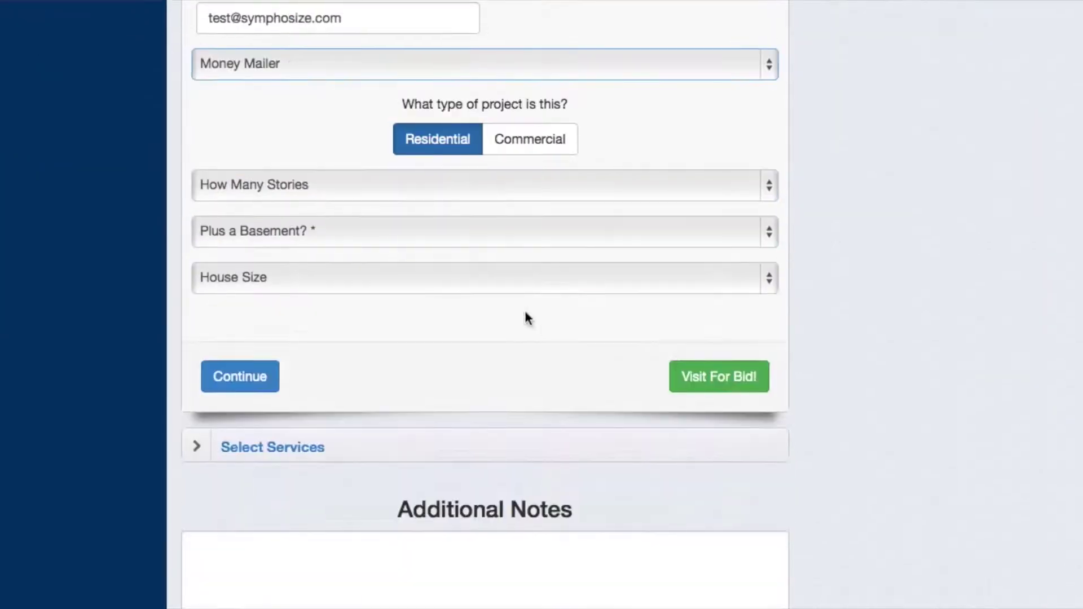
click(477, 184)
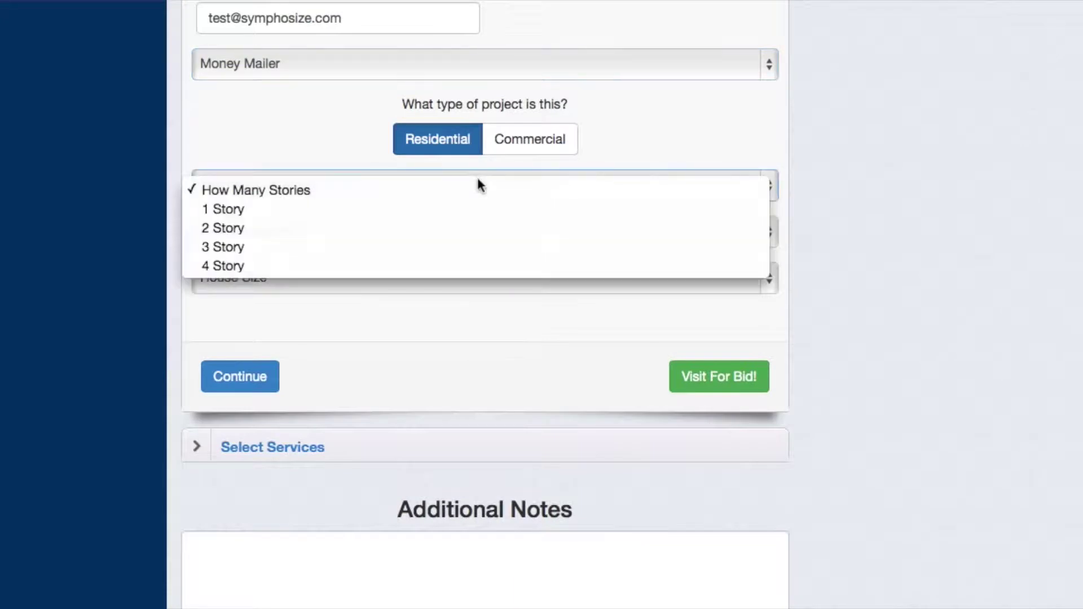
click(457, 228)
click(437, 234)
click(424, 253)
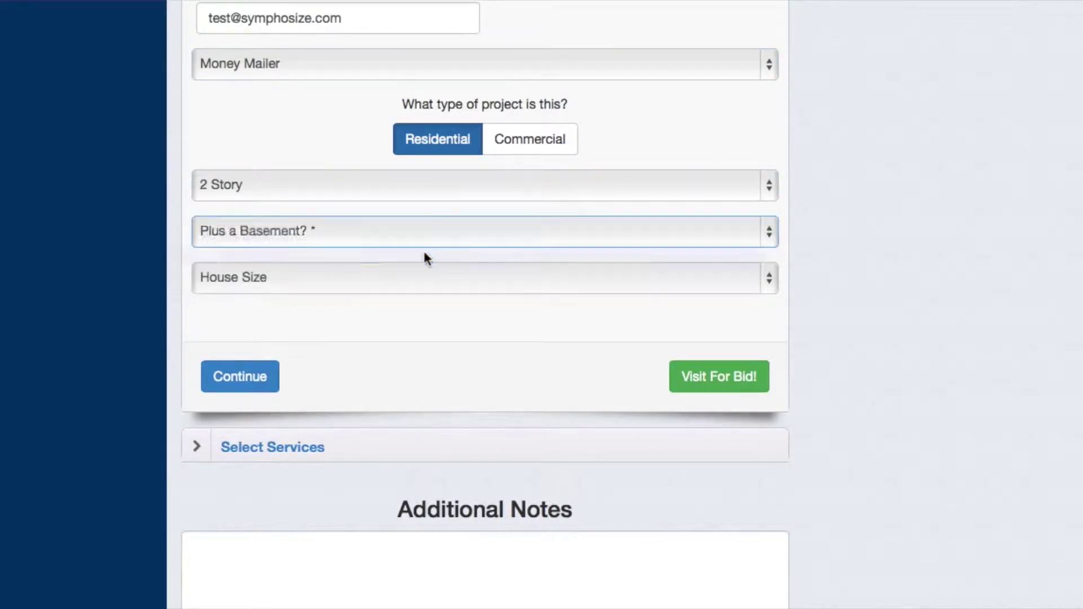
click(392, 281)
click(368, 361)
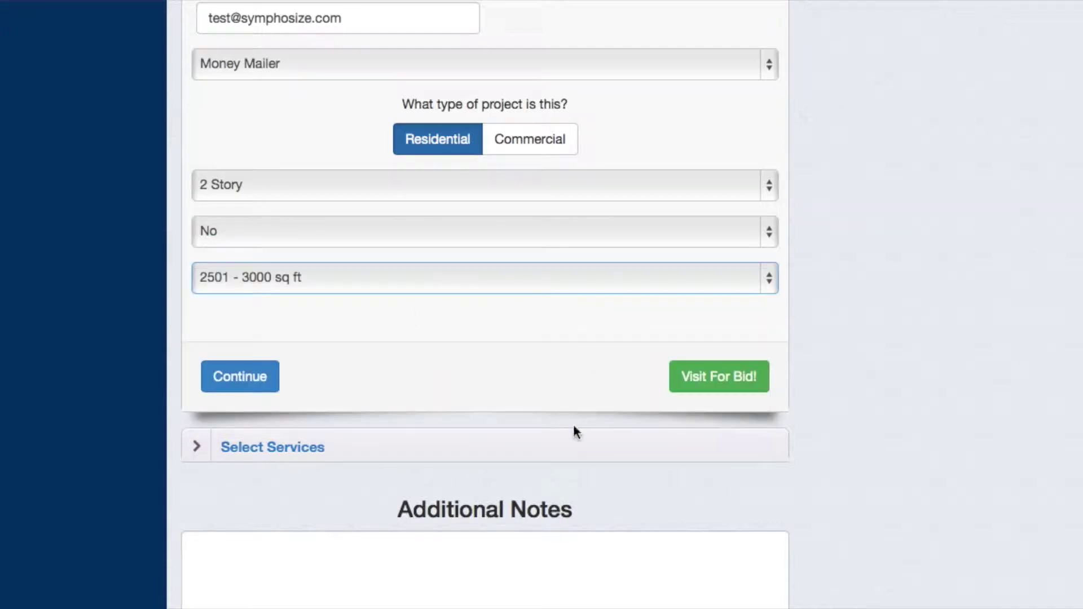
click(502, 447)
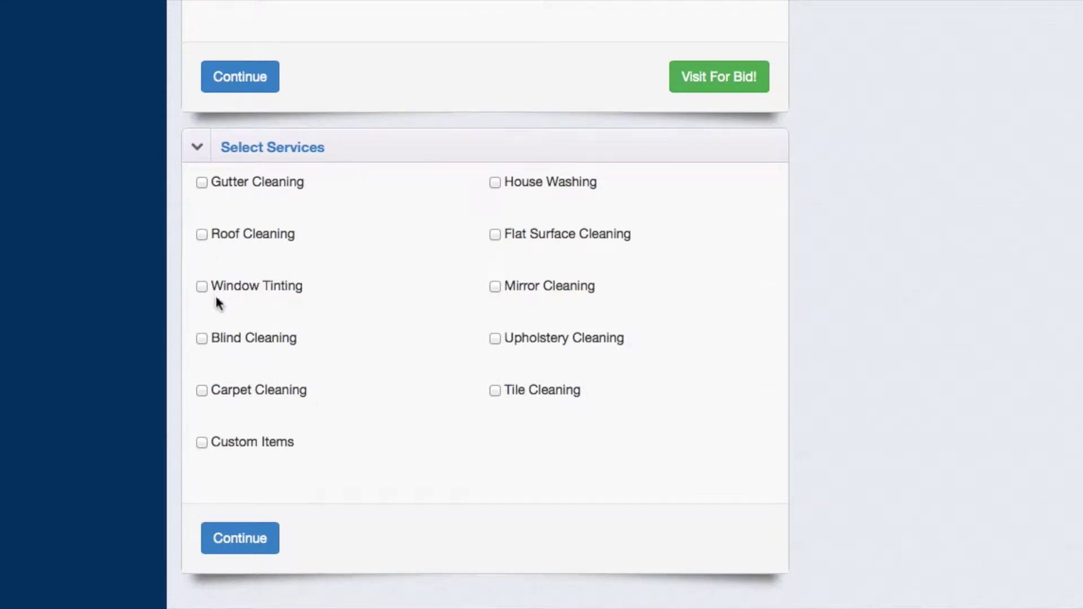
- Check Blind Cleaning as a service and expand its details section
click(201, 339)
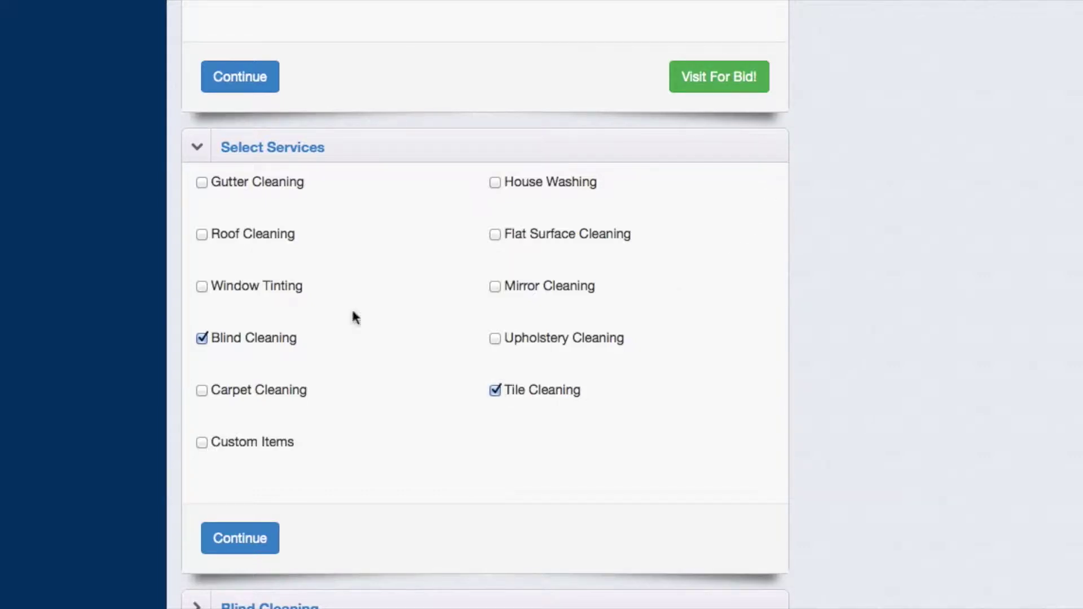
scroll(339, 338, down, 5)
click(388, 385)
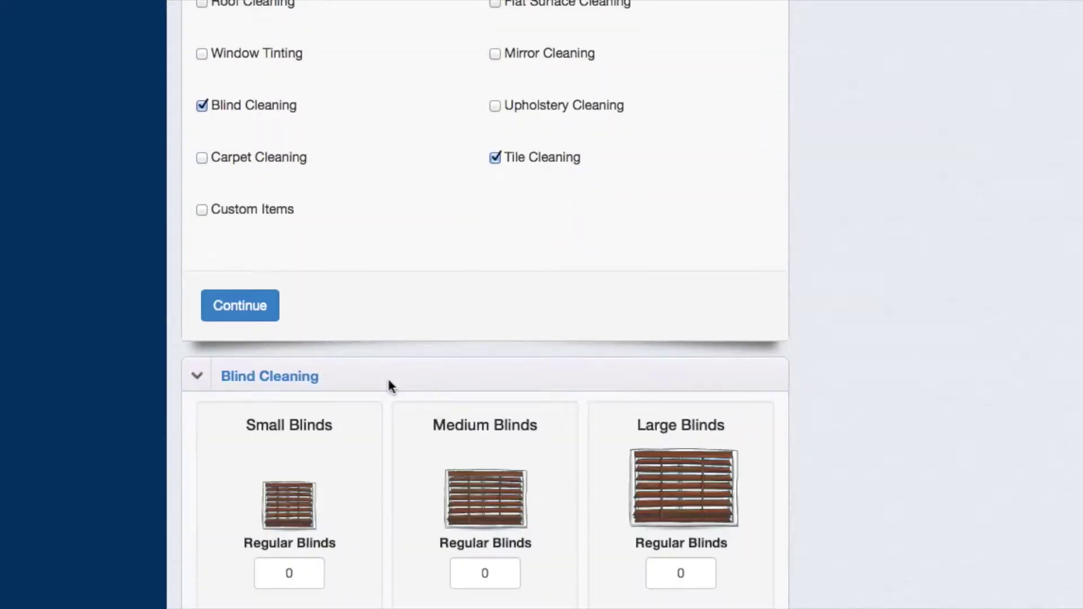
scroll(387, 382, down, 5)
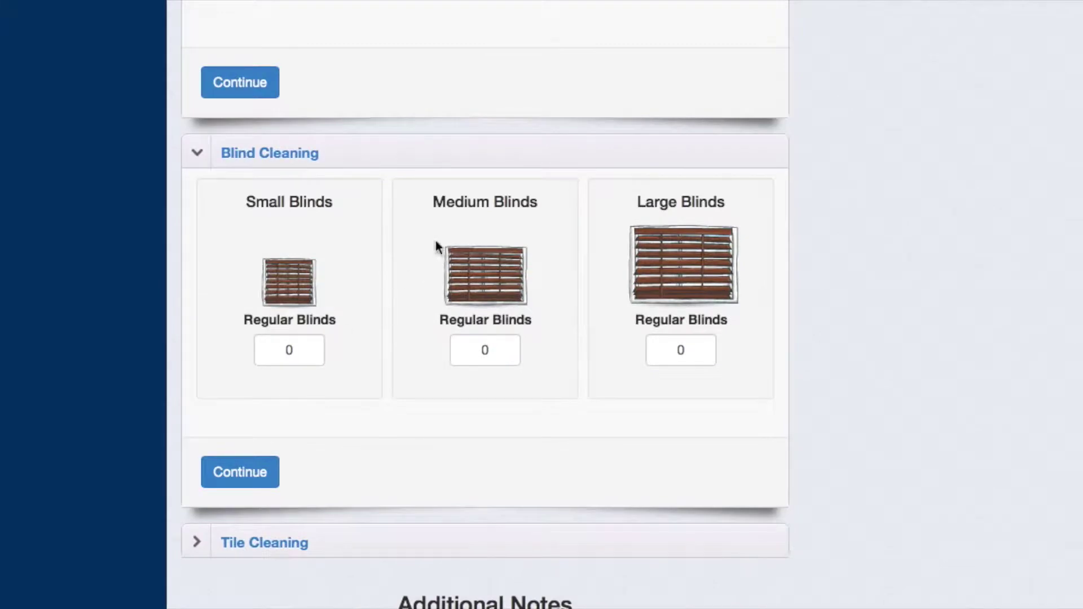
scroll(553, 312, up, 9)
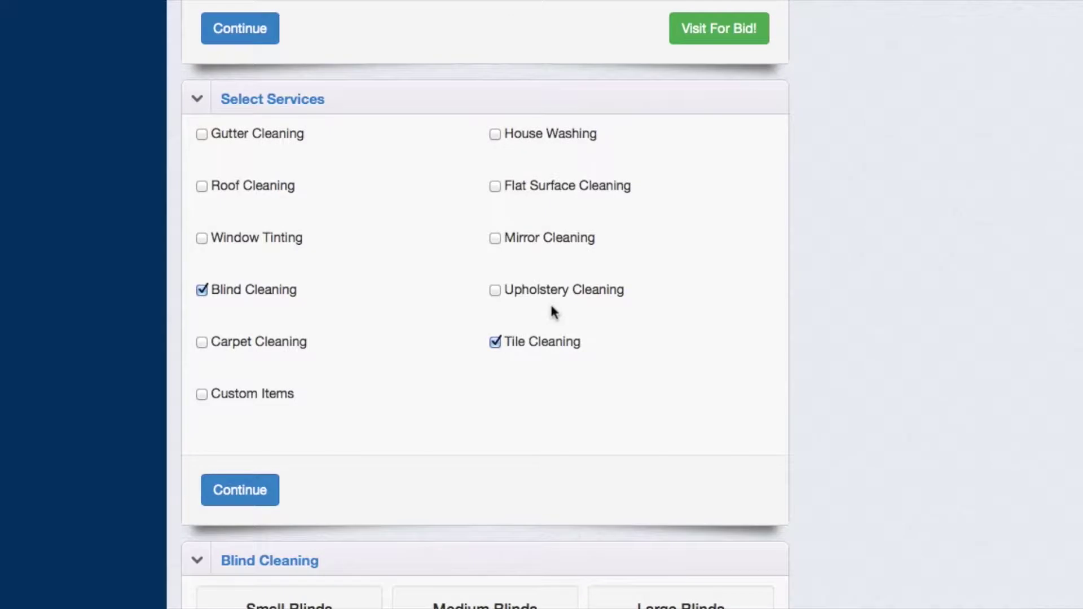
scroll(553, 312, up, 3)
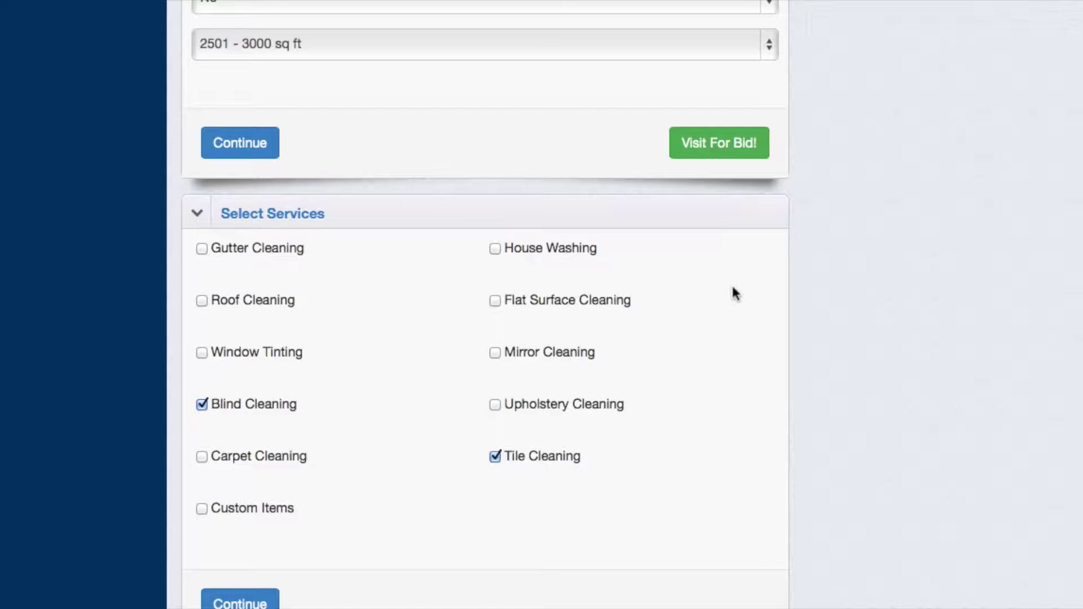
scroll(747, 203, up, 3)
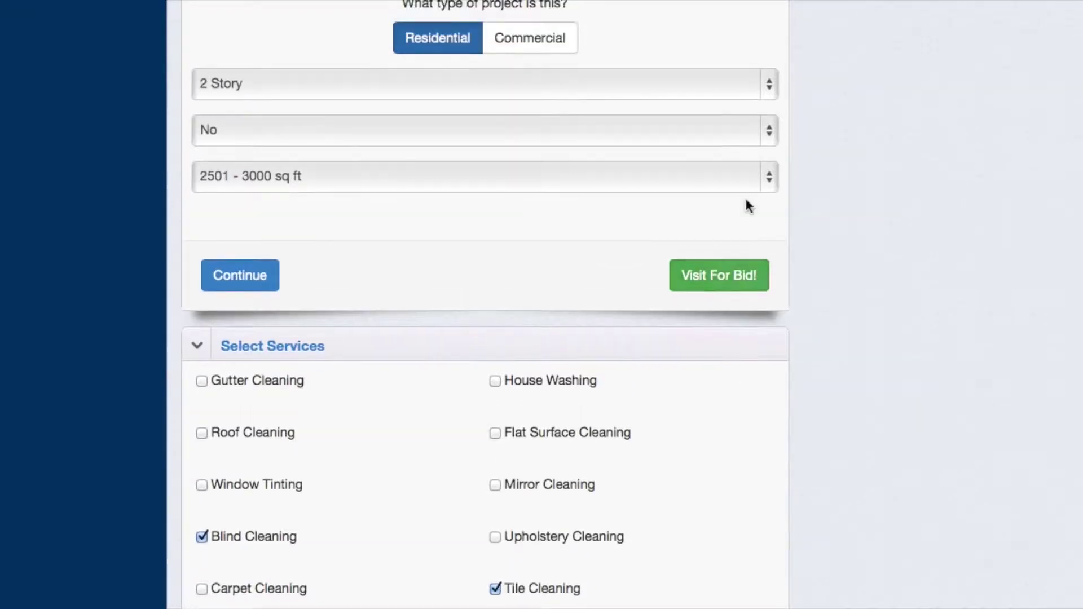
click(709, 280)
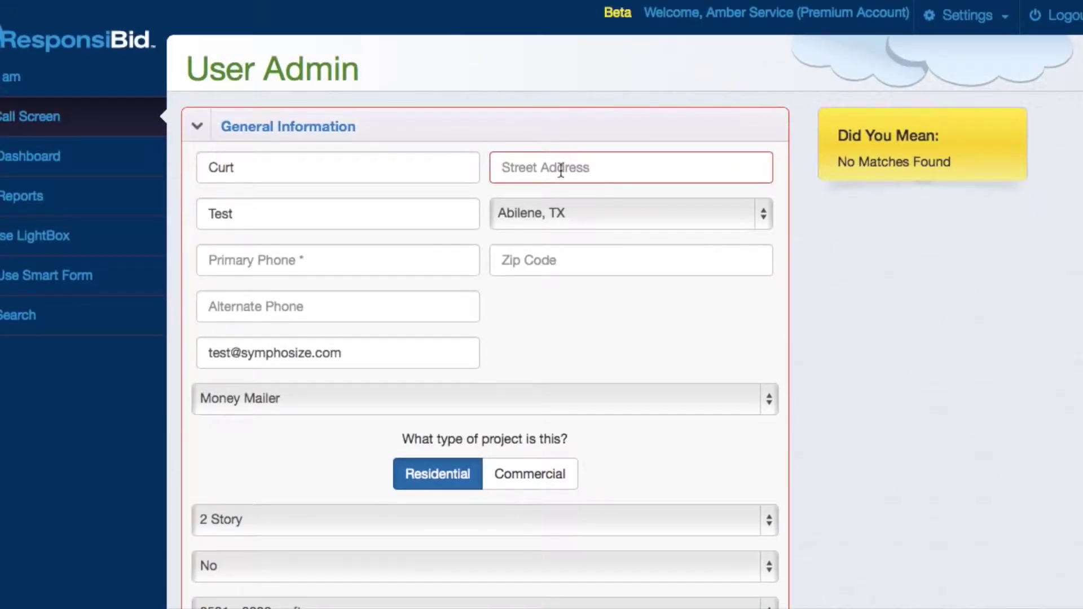
- Enter the customer's street address
click(557, 168)
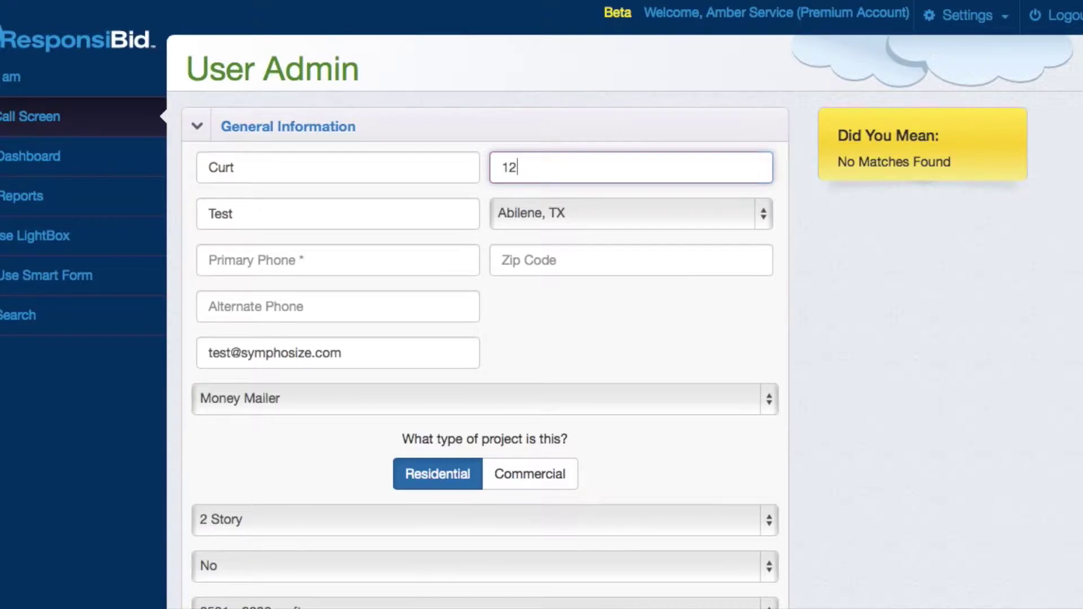
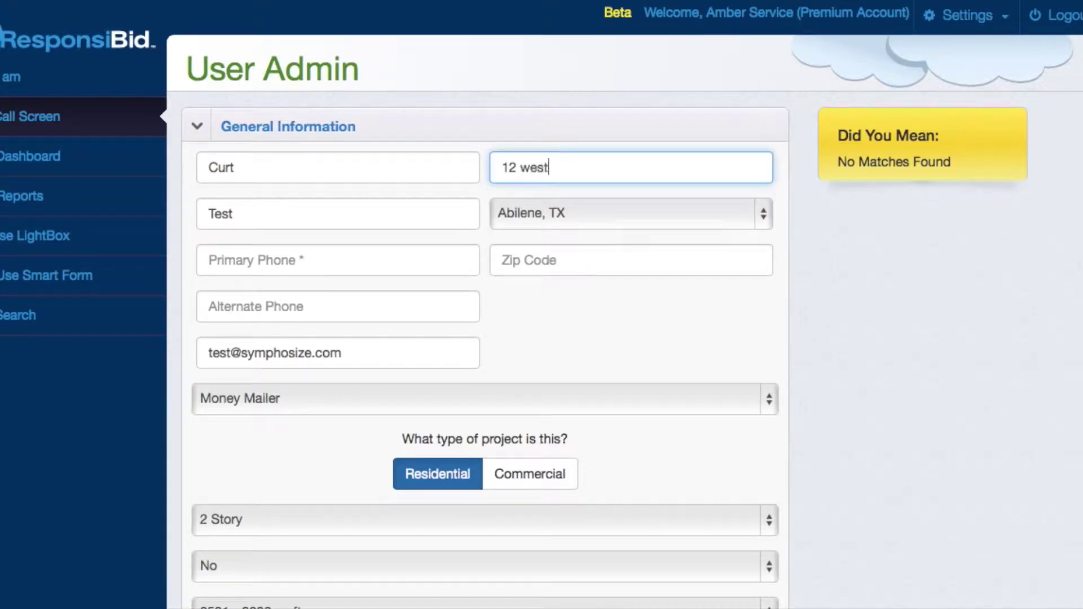
scroll(591, 238, down, 7)
- Book a bid visit on April 30 with arrival 8:00–9:00 AM, creating the customer
click(709, 331)
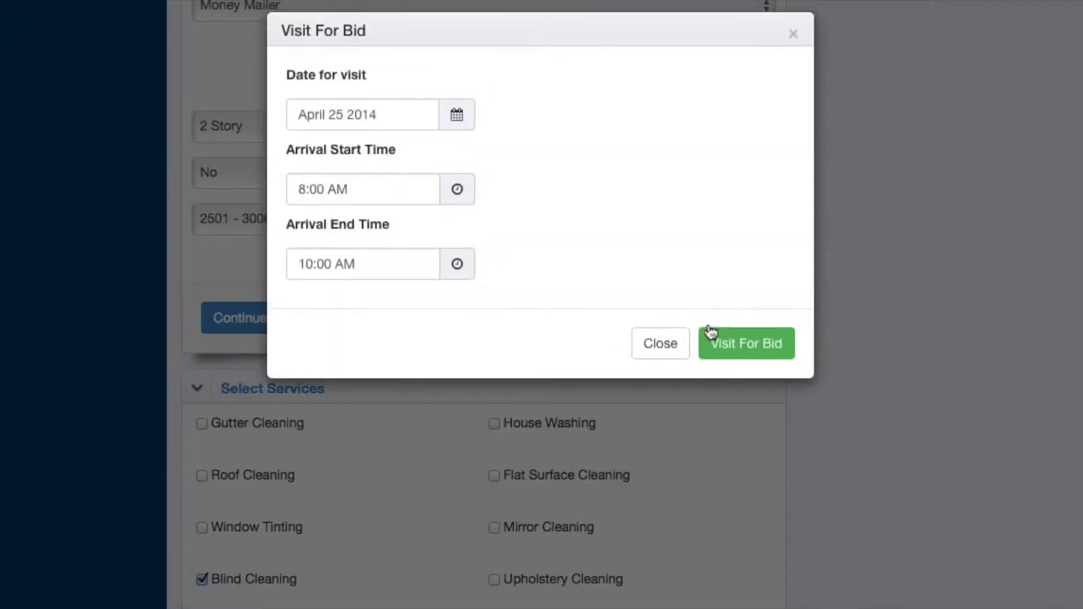
click(390, 121)
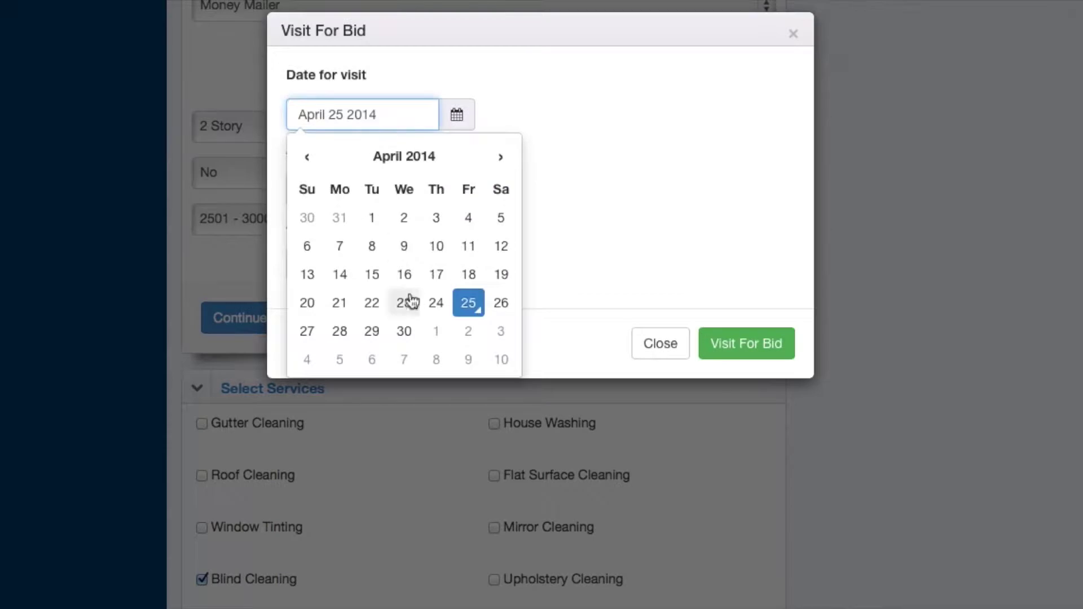
click(401, 340)
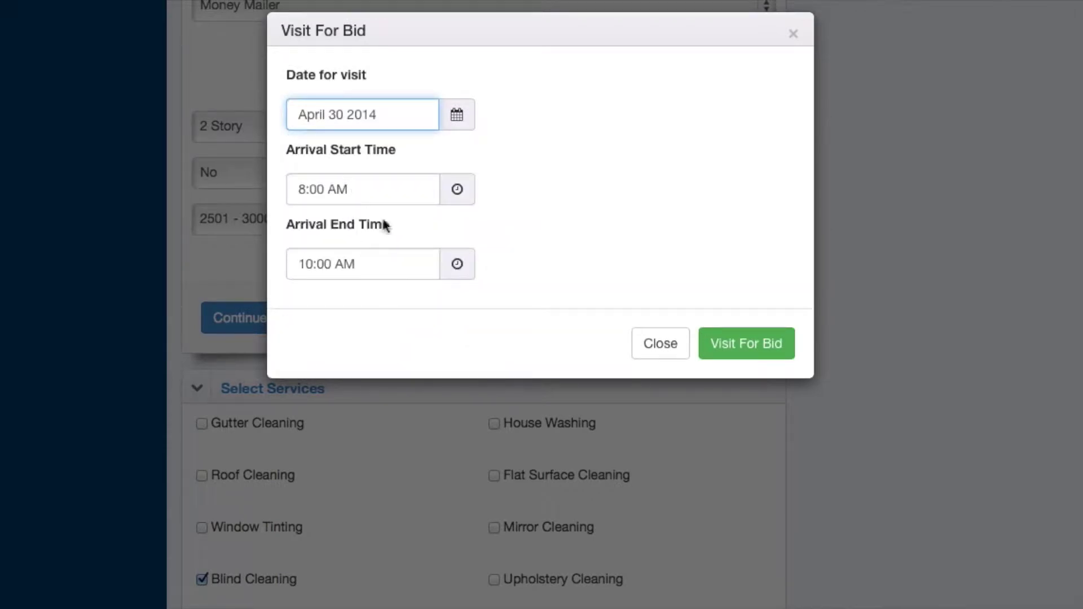
click(382, 265)
click(322, 412)
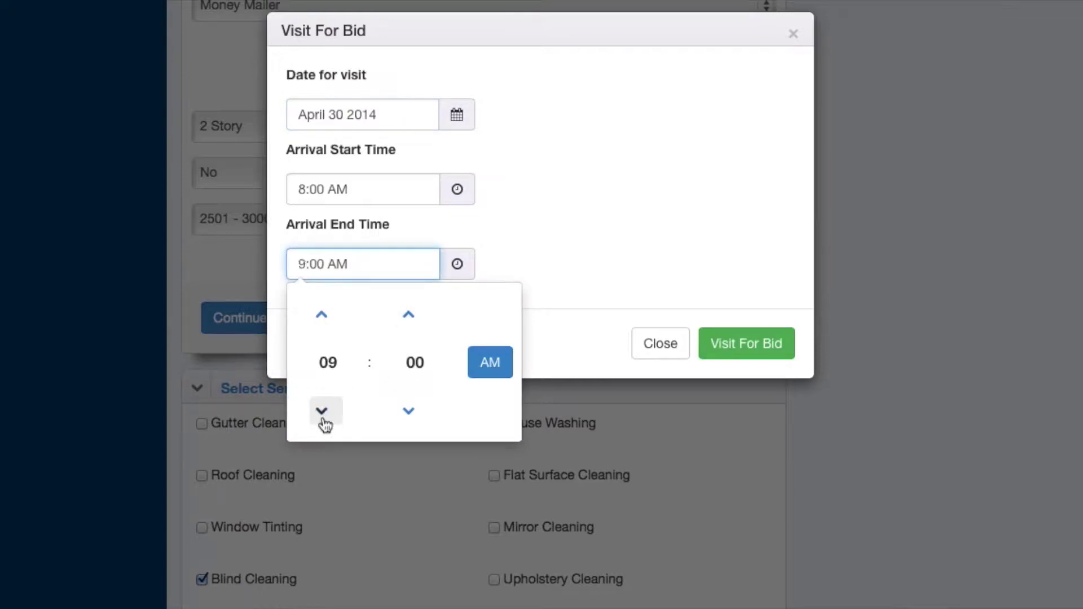
click(617, 228)
click(757, 349)
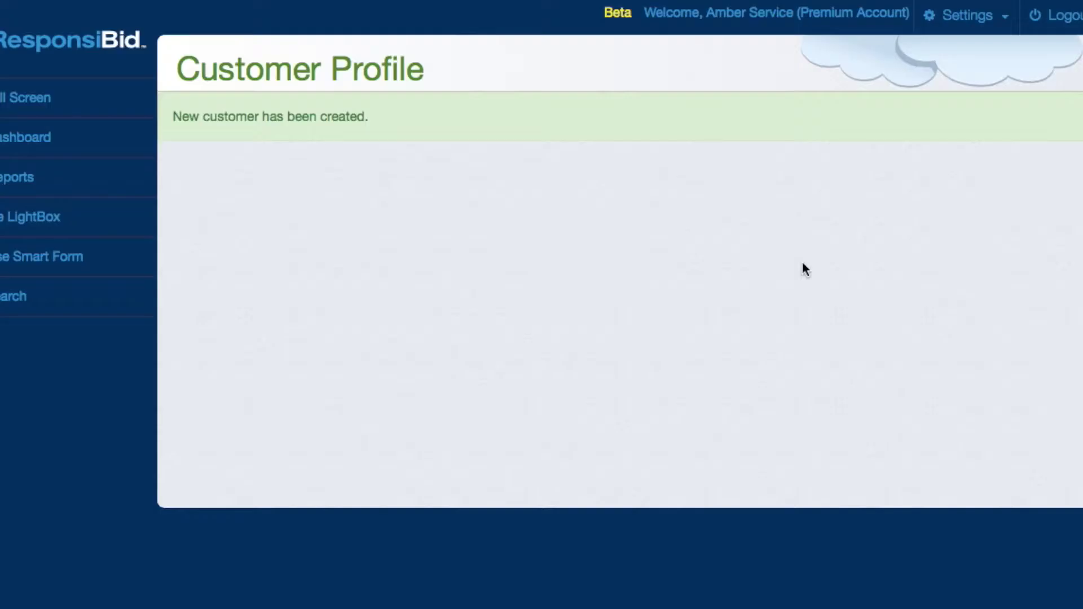
- Expand the Customer Profile's Follow Up Status section to review the scheduled visit e-mails
scroll(807, 336, down, 2)
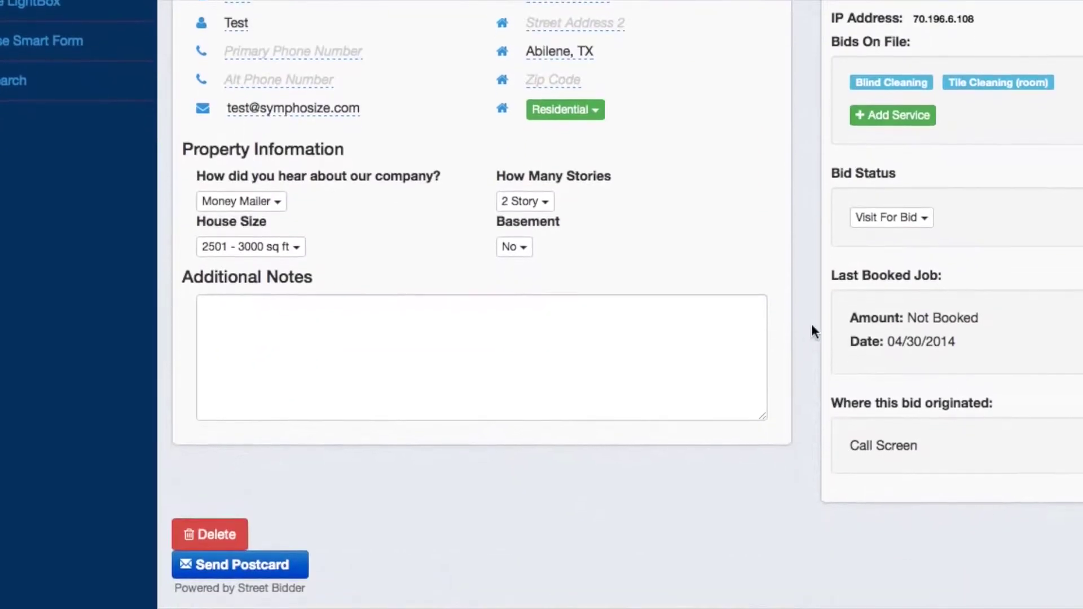
scroll(764, 404, down, 8)
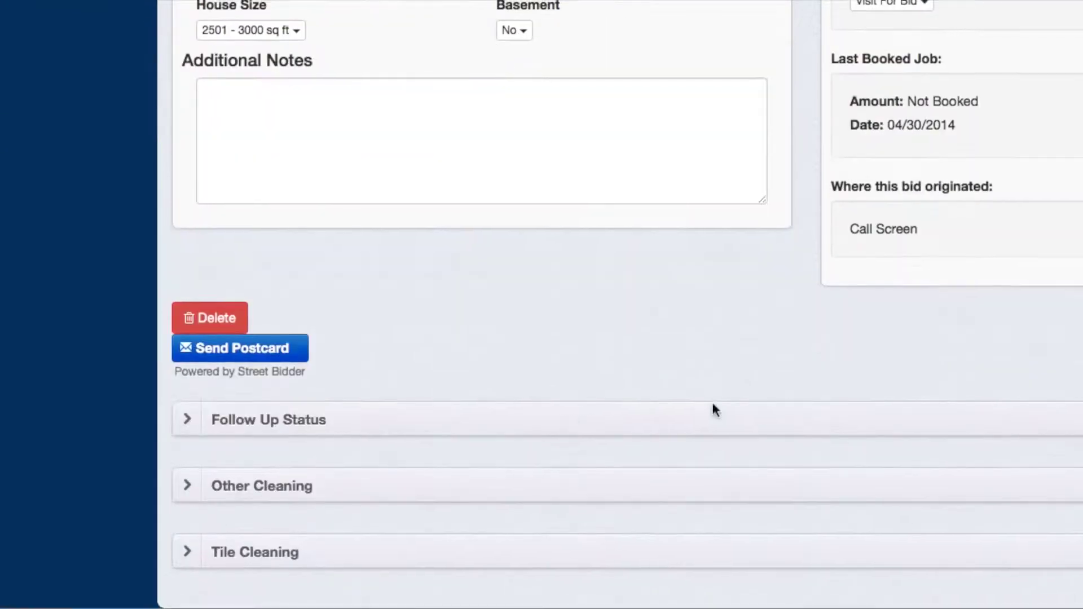
click(495, 424)
scroll(495, 424, down, 7)
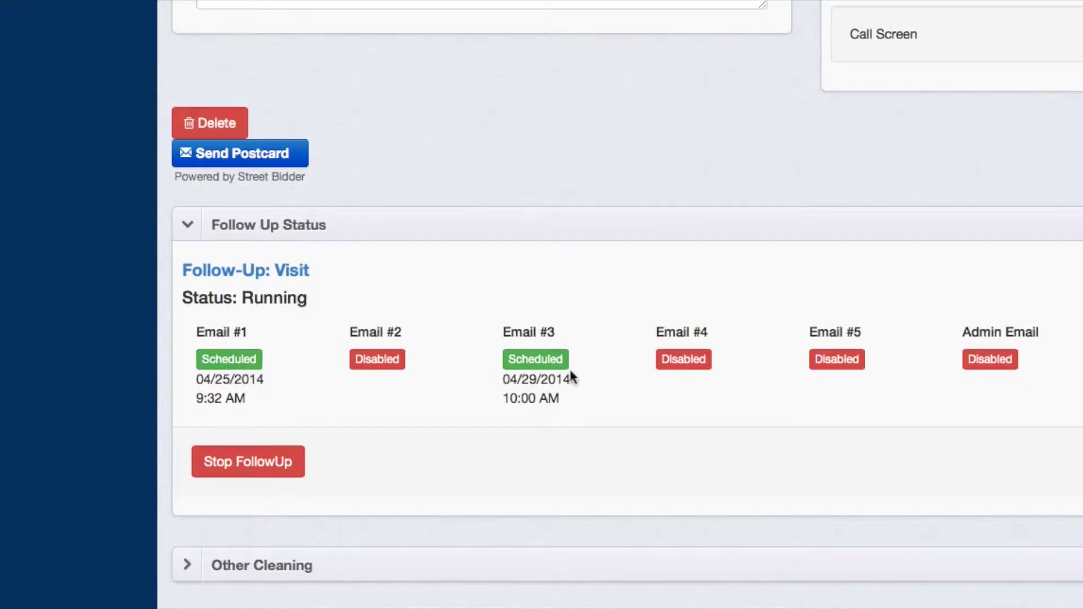
scroll(540, 372, up, 3)
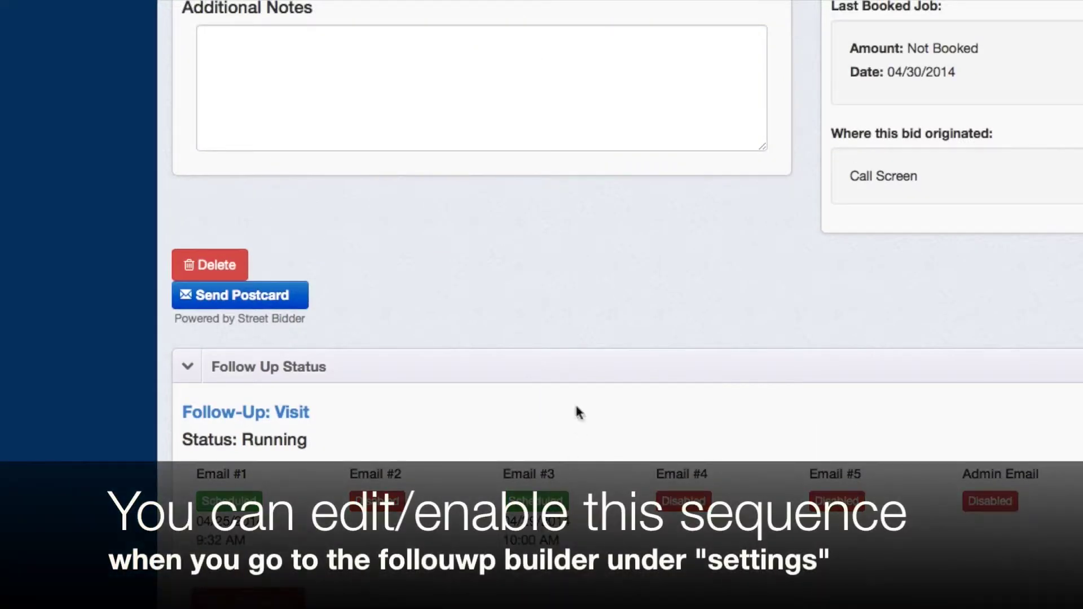
scroll(573, 383, down, 3)
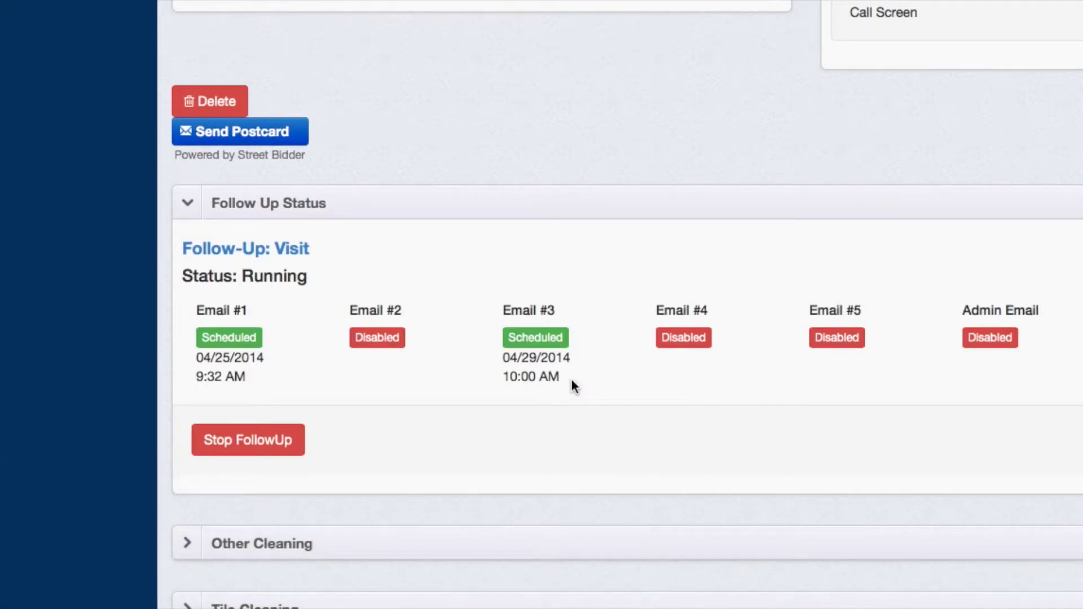
scroll(571, 379, up, 10)
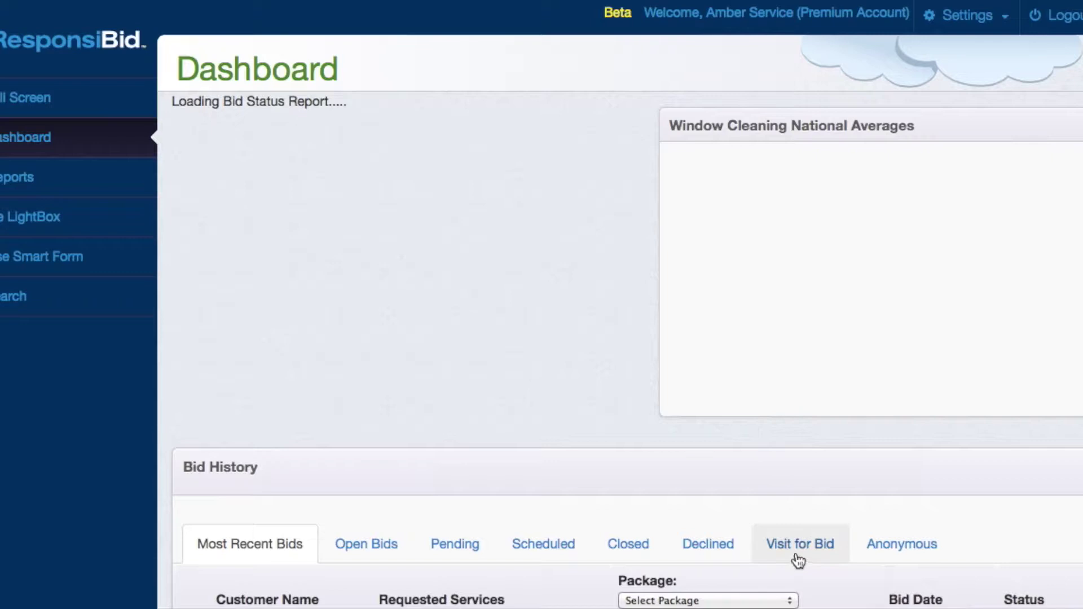
- Filter the Dashboard's Bid History to the Visit for Bid category
scroll(798, 560, down, 5)
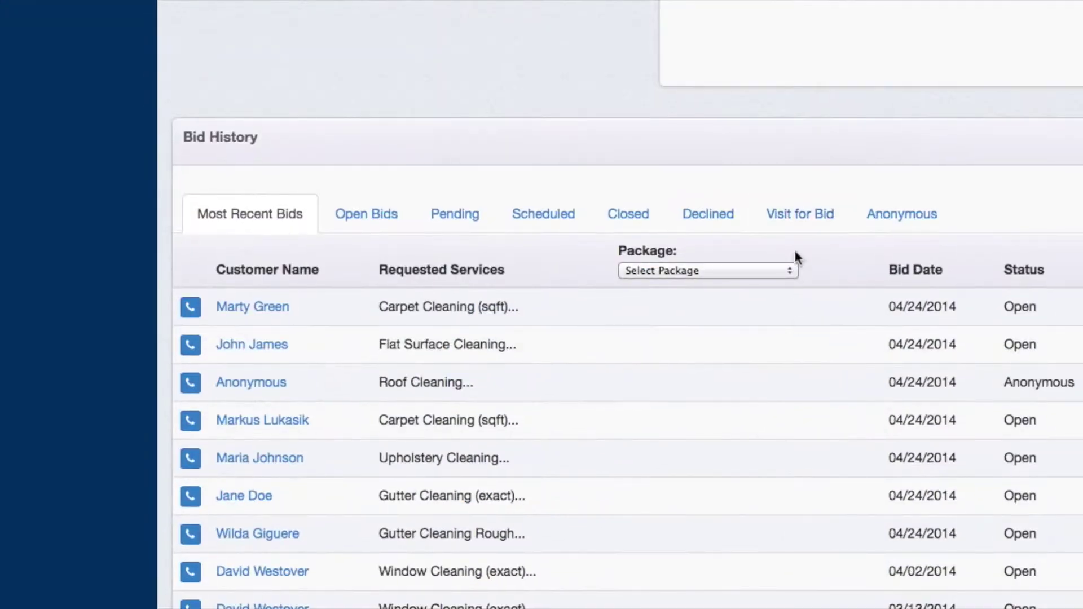
click(797, 215)
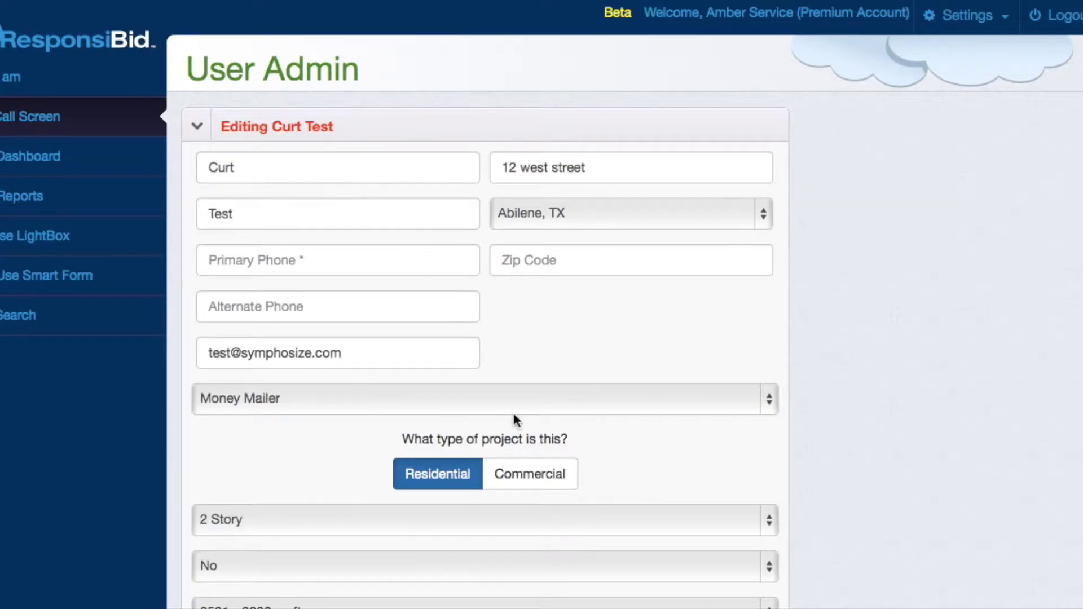
- Expand Select Services and set Blind Cleaning to 20 Medium Blinds
scroll(513, 415, down, 10)
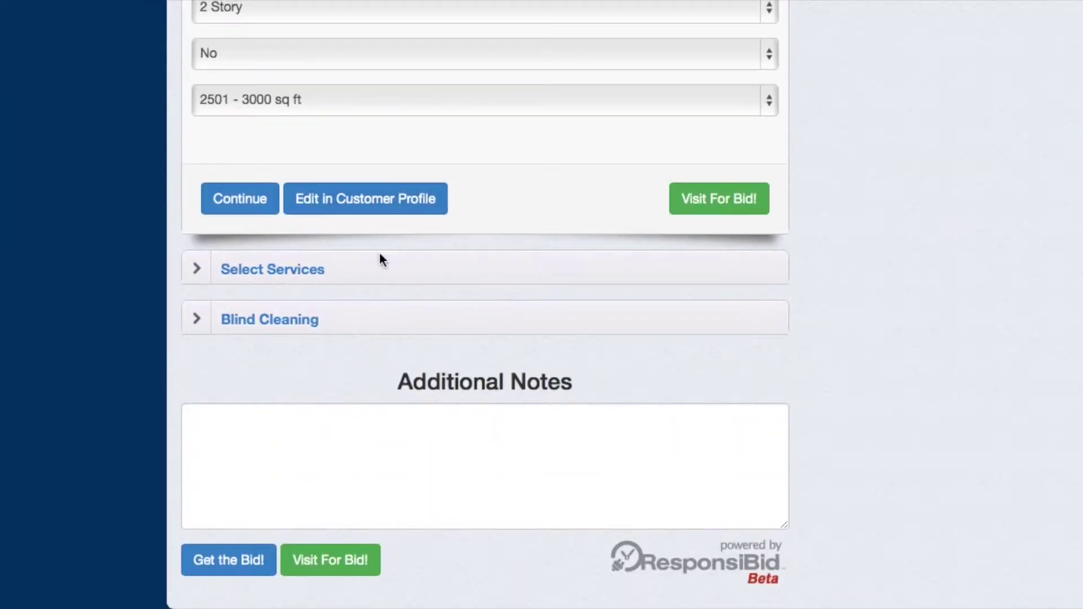
click(382, 268)
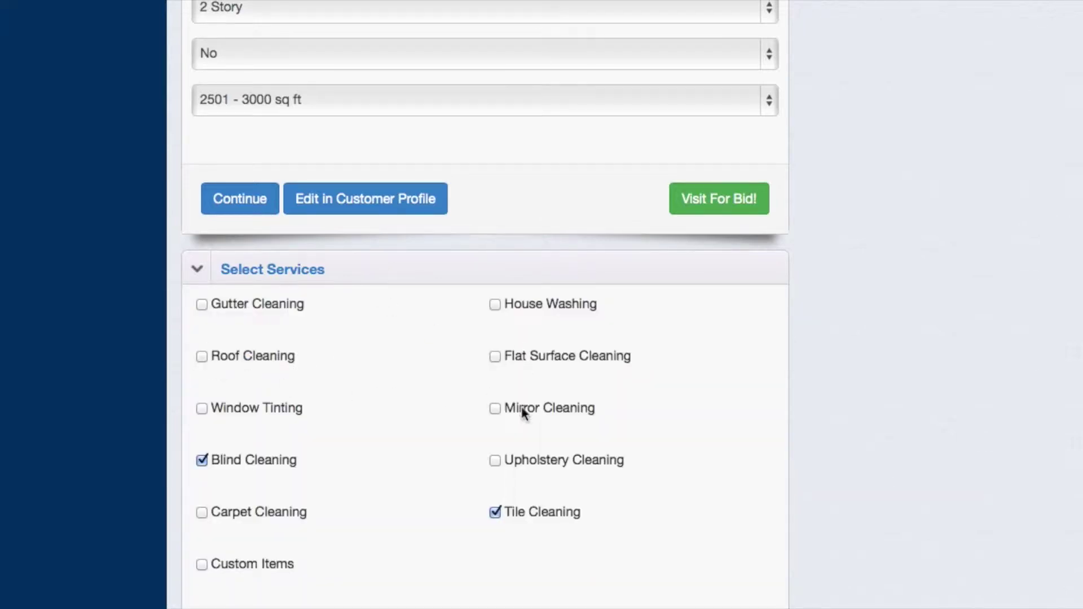
scroll(344, 514, down, 2)
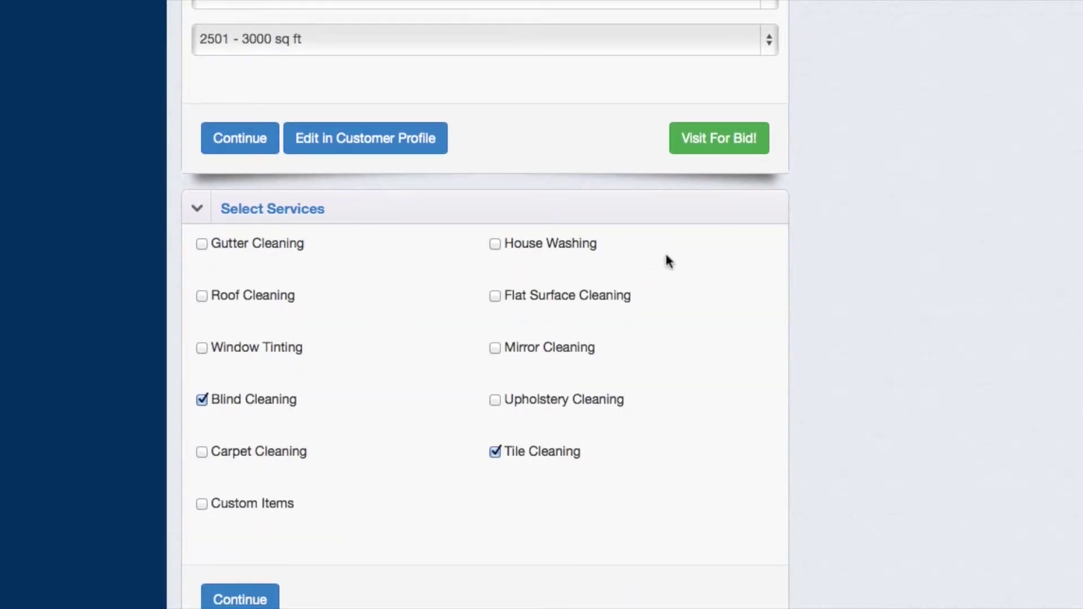
scroll(666, 256, down, 6)
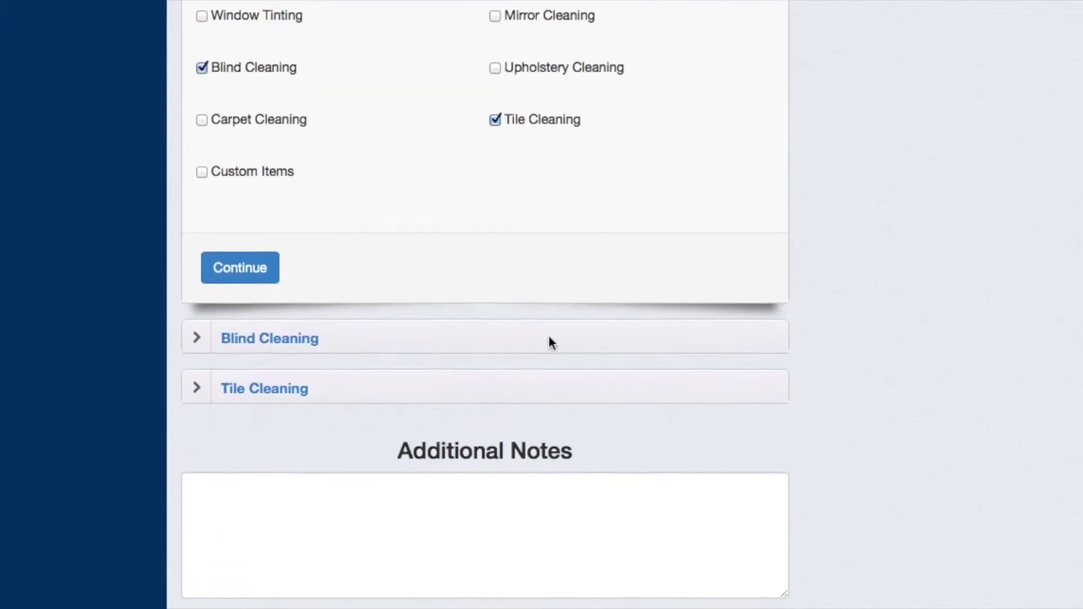
scroll(625, 343, up, 4)
scroll(627, 348, up, 6)
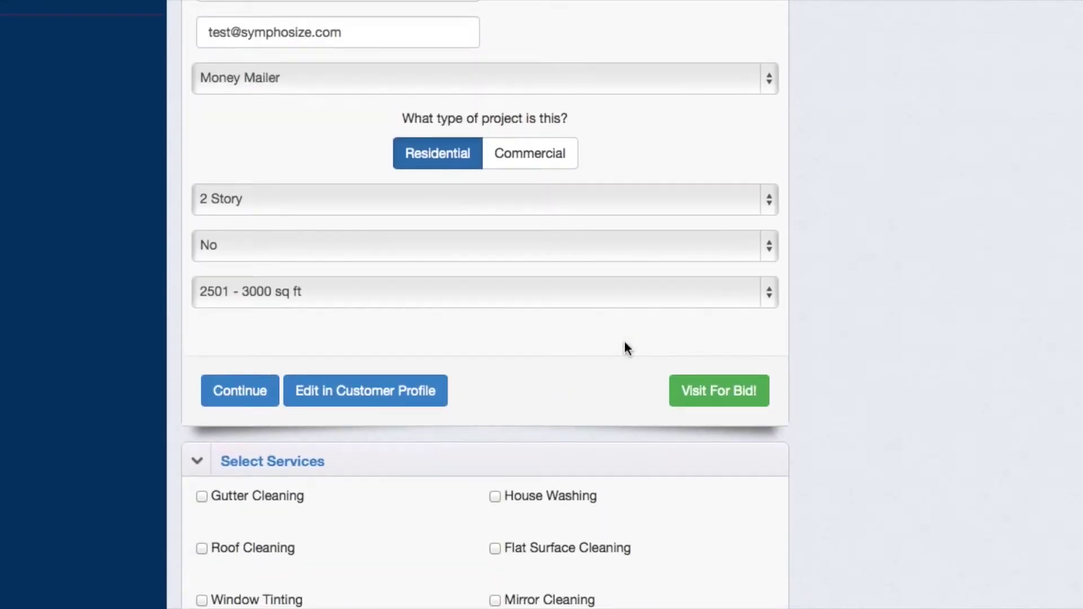
scroll(627, 348, down, 10)
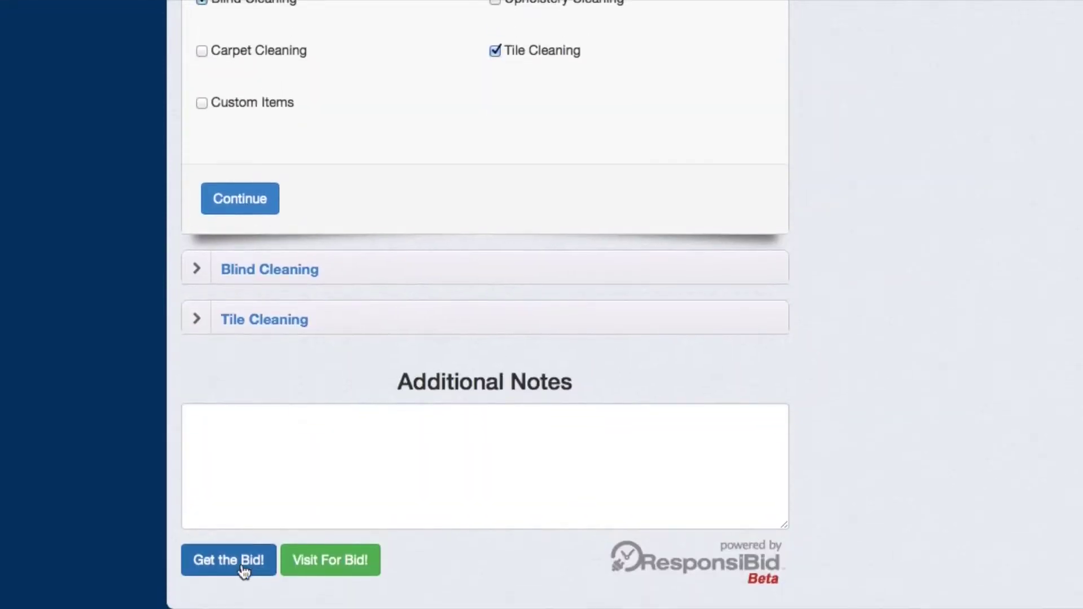
click(425, 269)
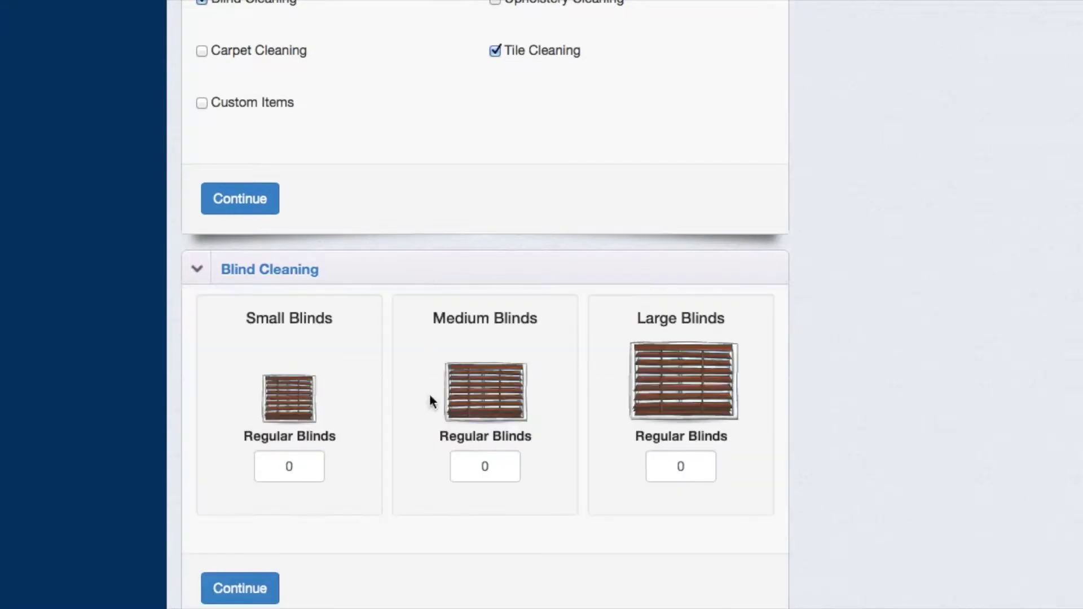
click(496, 474)
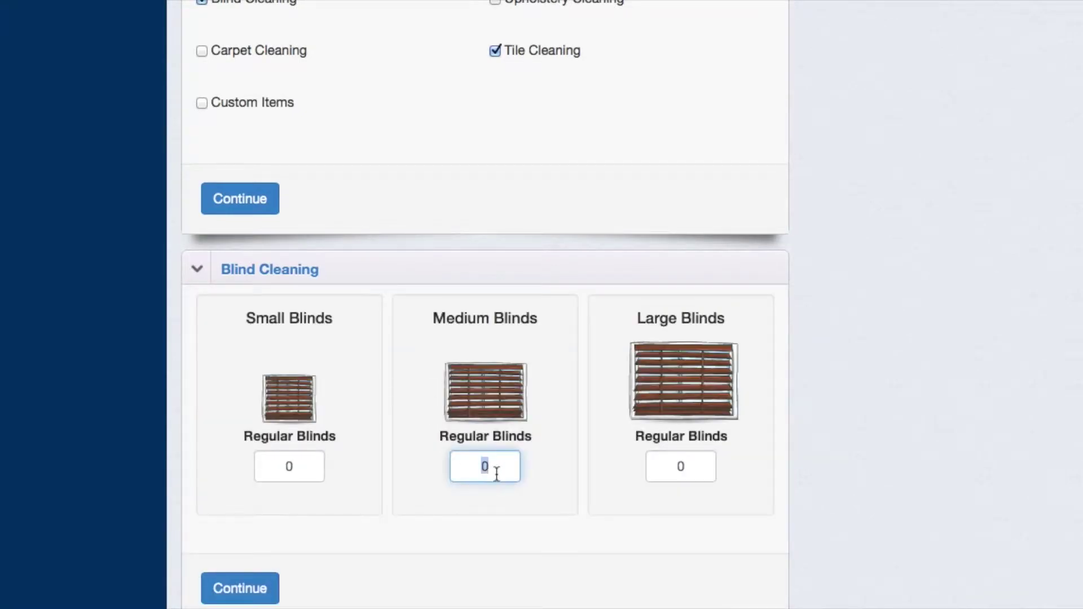
text(20)
click(273, 590)
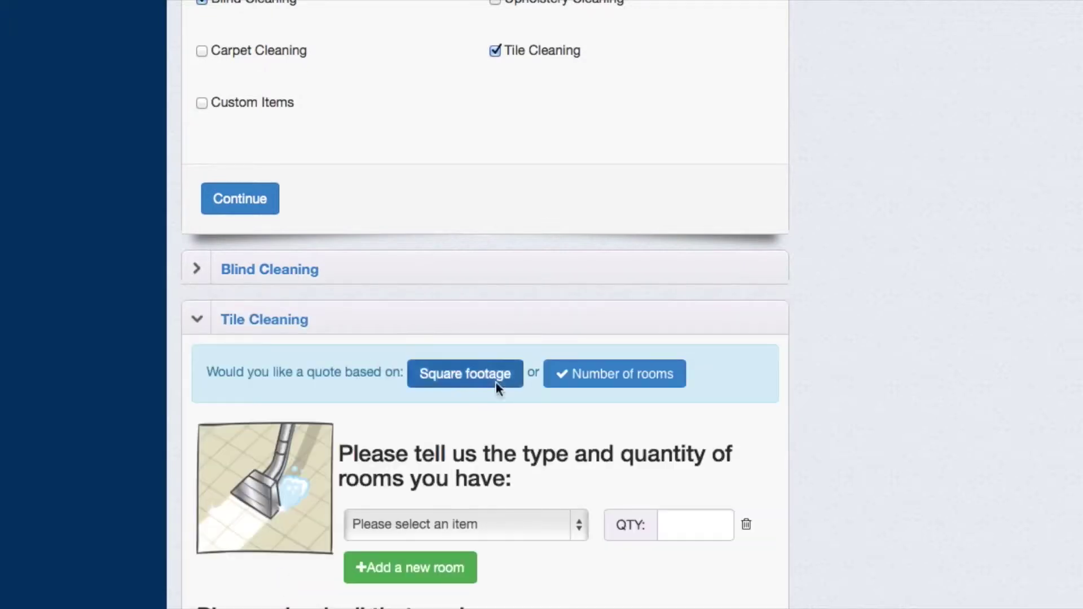
- Quote tile cleaning for 5 Small rooms (up to 200 sqft) and generate the bid
scroll(507, 388, down, 3)
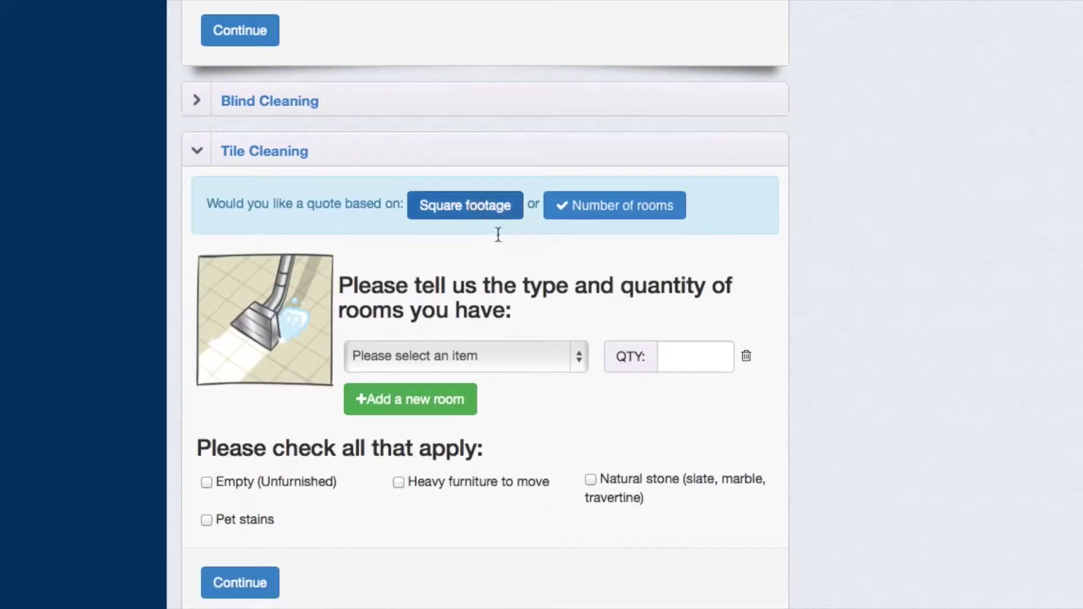
click(527, 357)
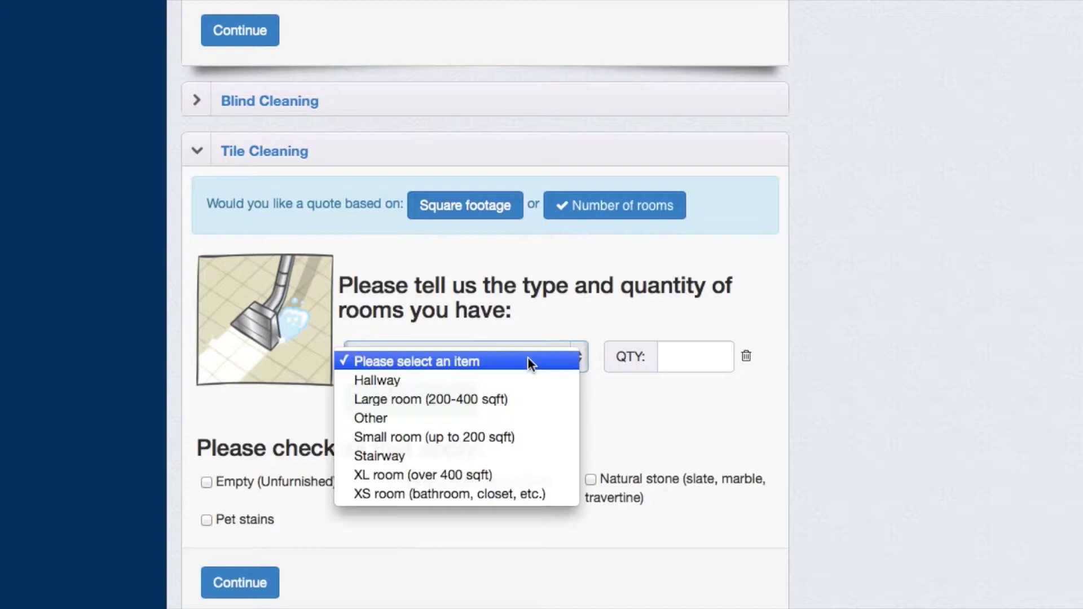
click(499, 436)
click(713, 355)
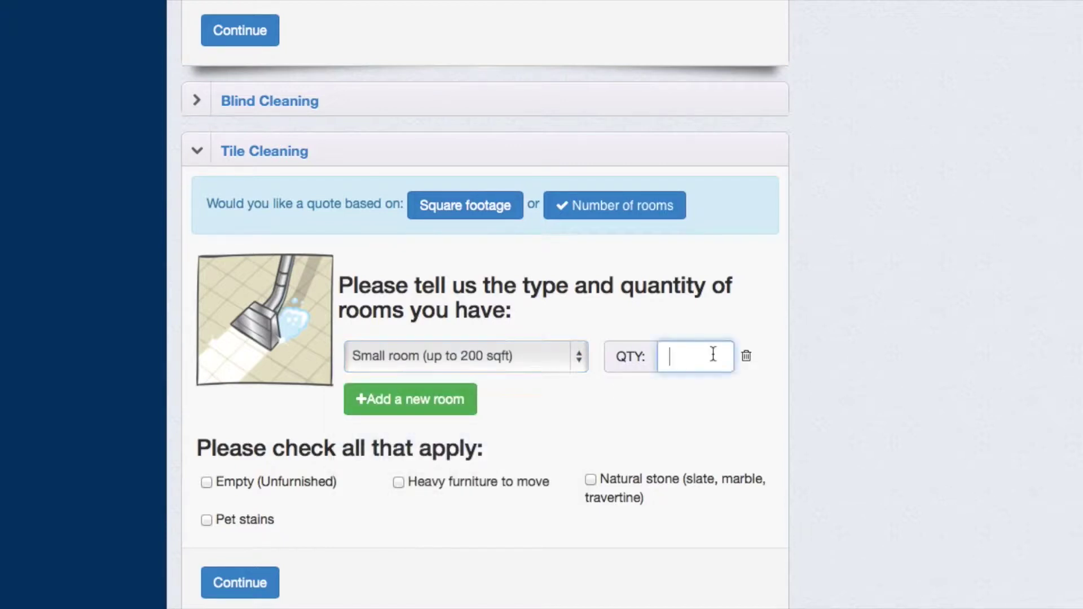
text(5)
click(249, 587)
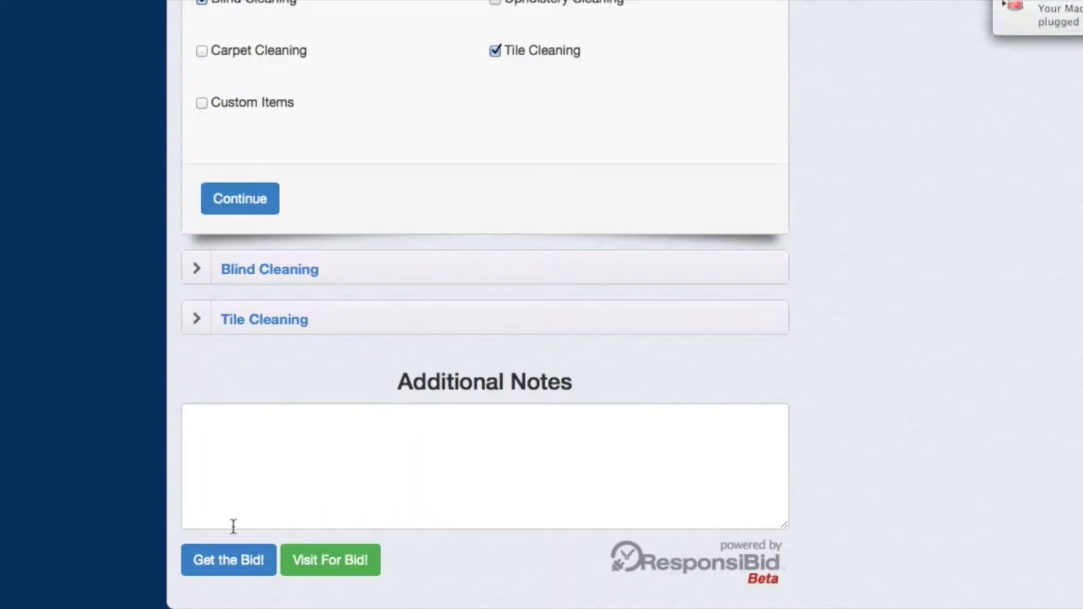
click(215, 567)
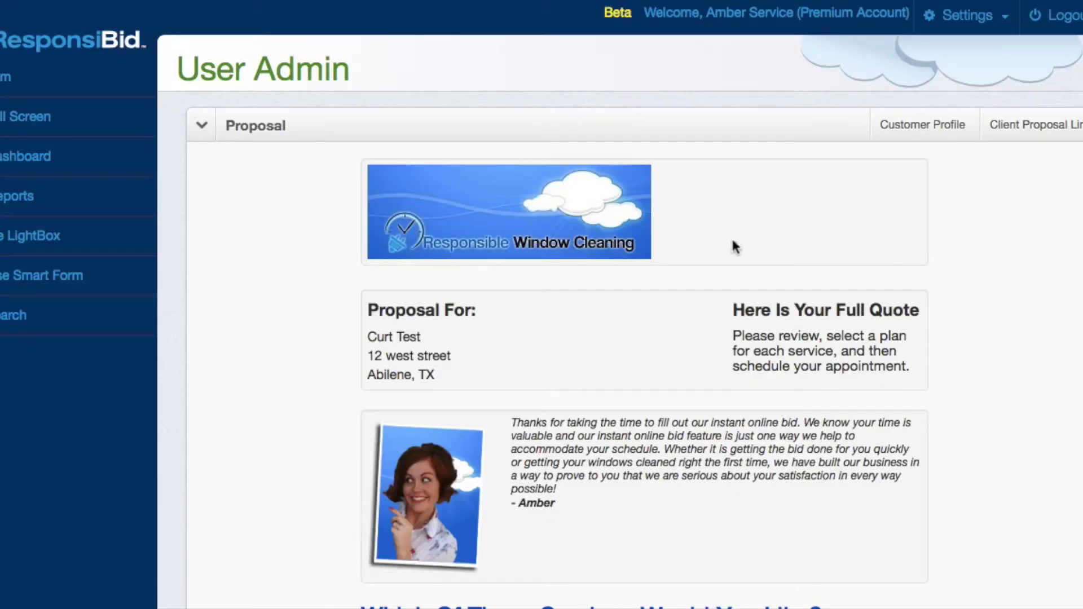
- Review the tile and blind cleaning proposal, then switch to the Customer Profile
scroll(733, 249, down, 6)
scroll(669, 378, down, 5)
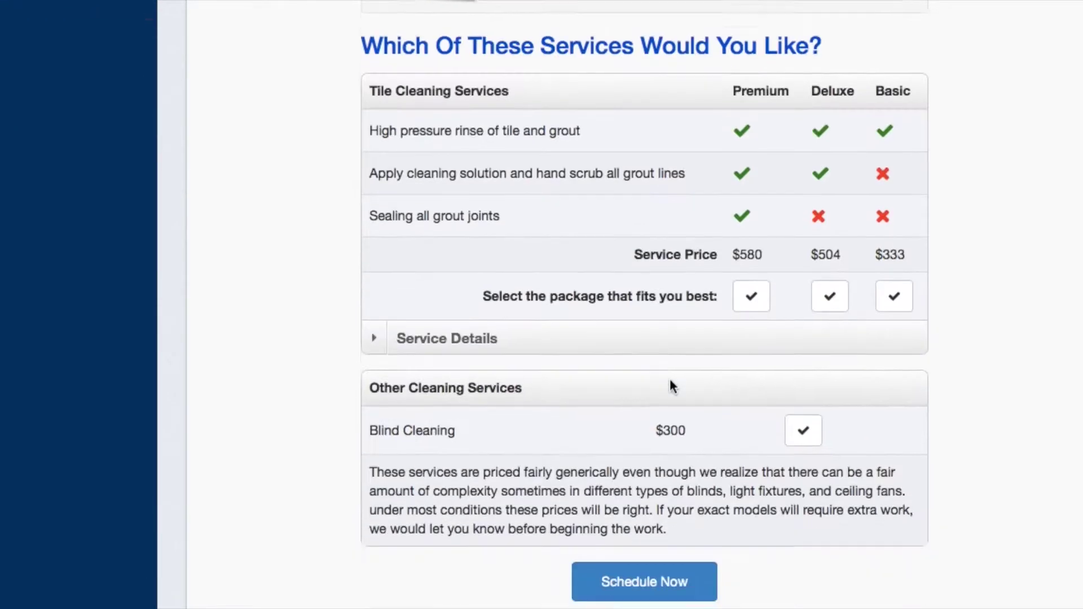
scroll(669, 378, up, 8)
scroll(670, 379, up, 3)
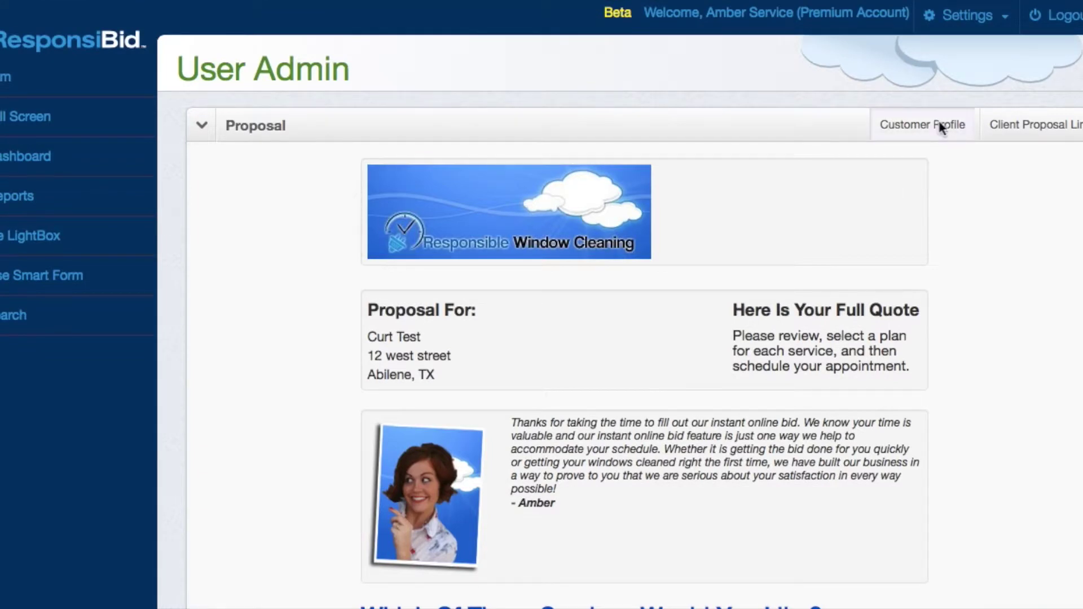
click(940, 126)
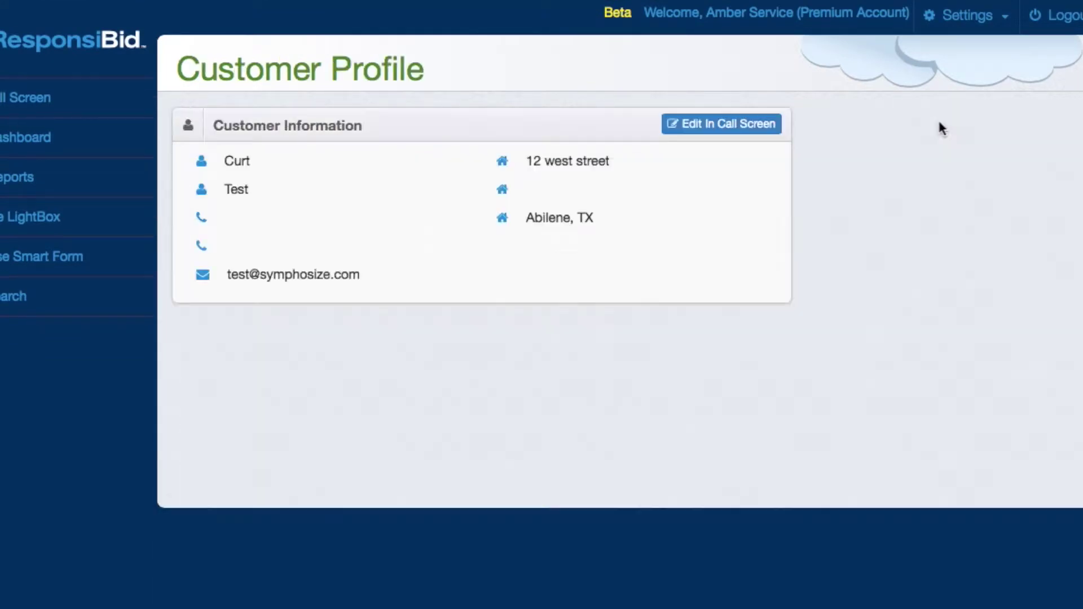
scroll(689, 378, down, 10)
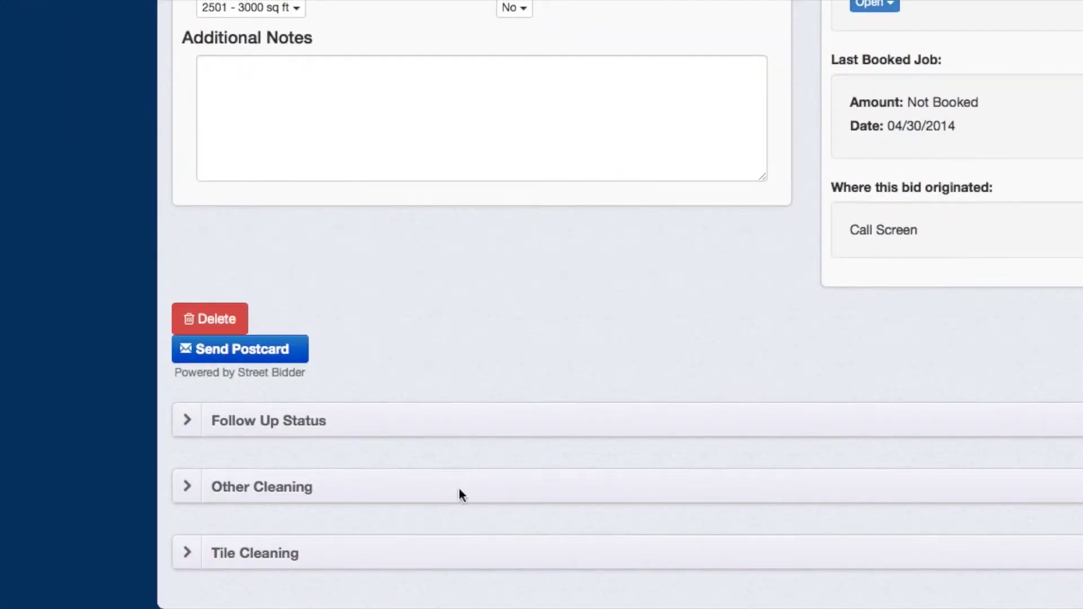
click(448, 551)
scroll(449, 551, down, 8)
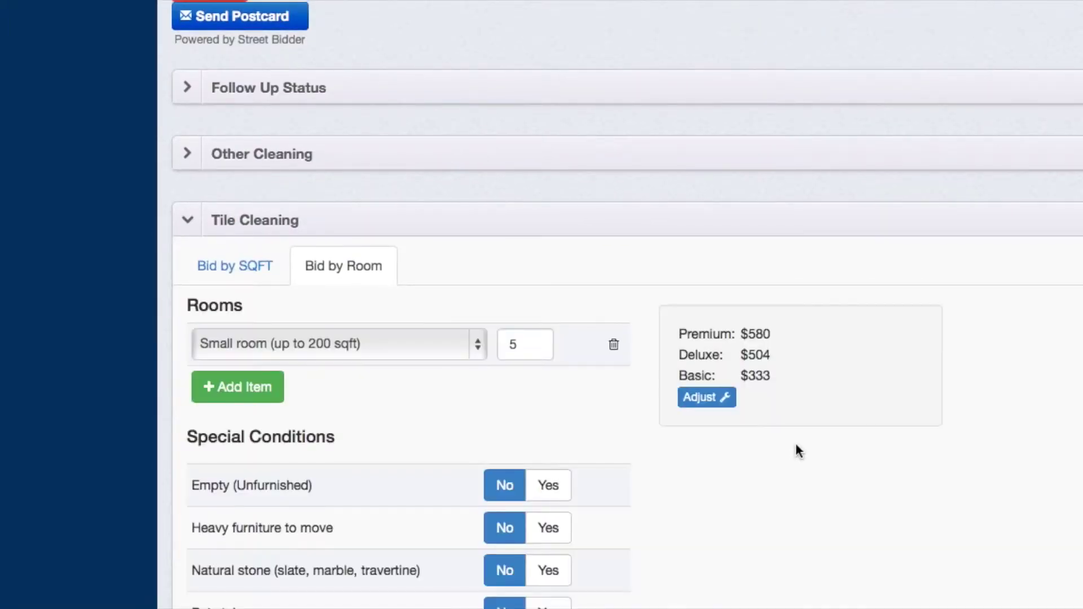
scroll(796, 450, down, 2)
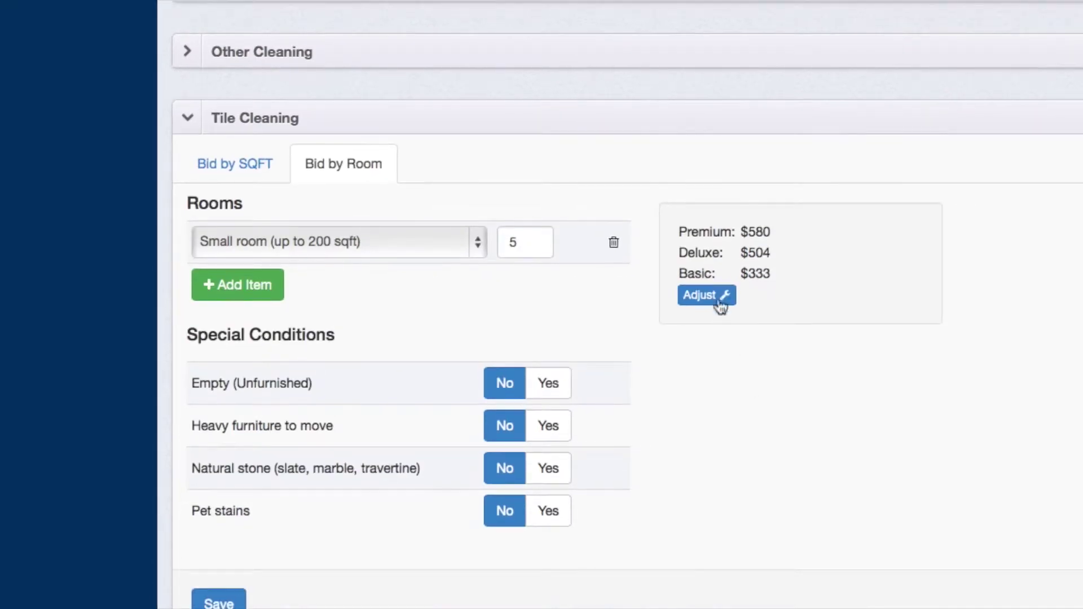
scroll(707, 305, up, 7)
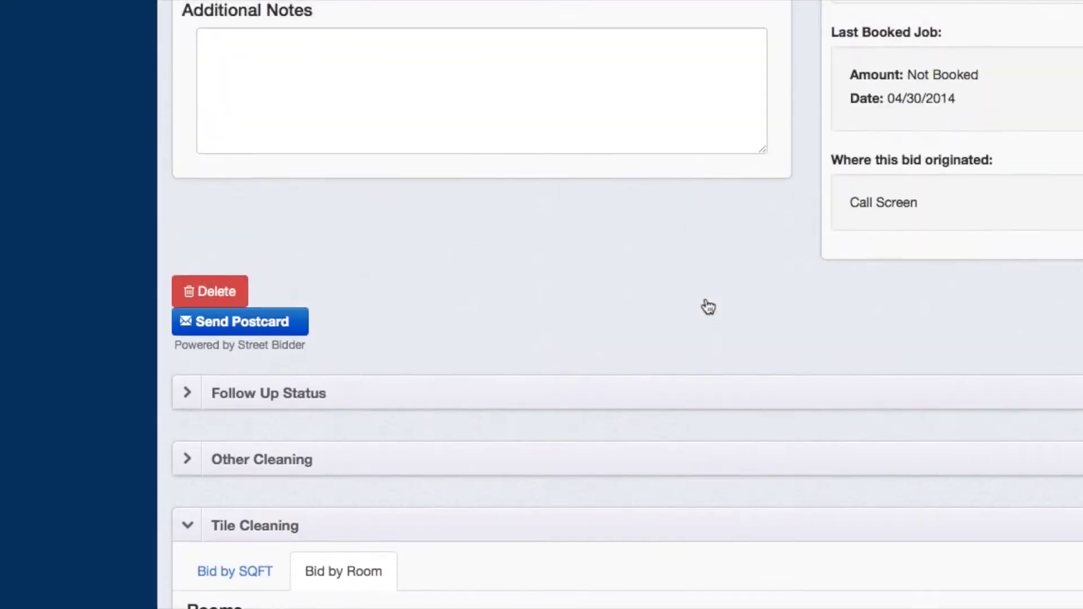
click(630, 399)
scroll(630, 399, down, 4)
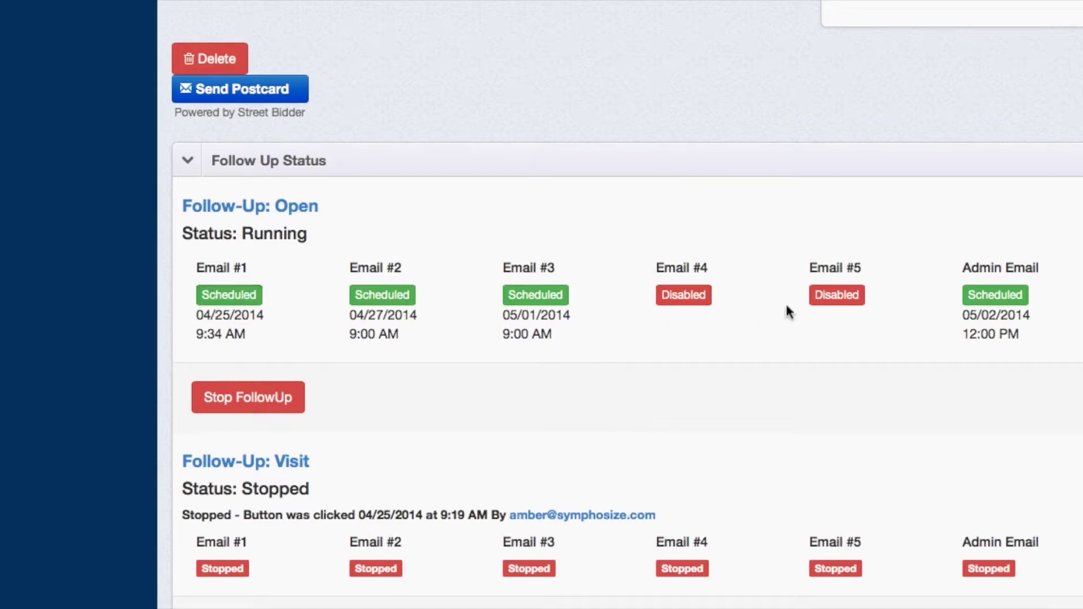
scroll(785, 302, up, 10)
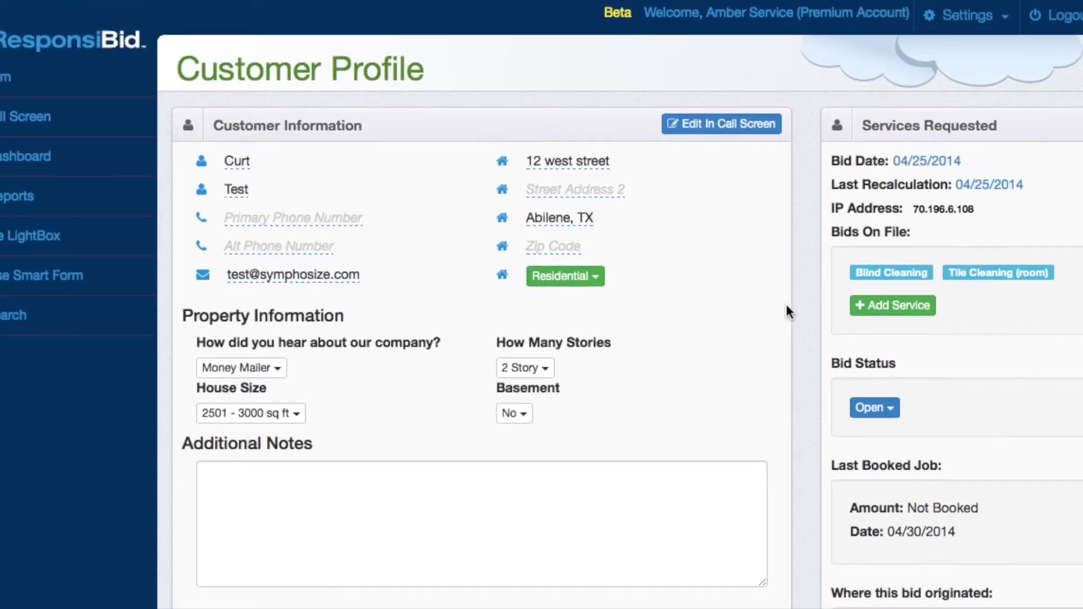
click(75, 126)
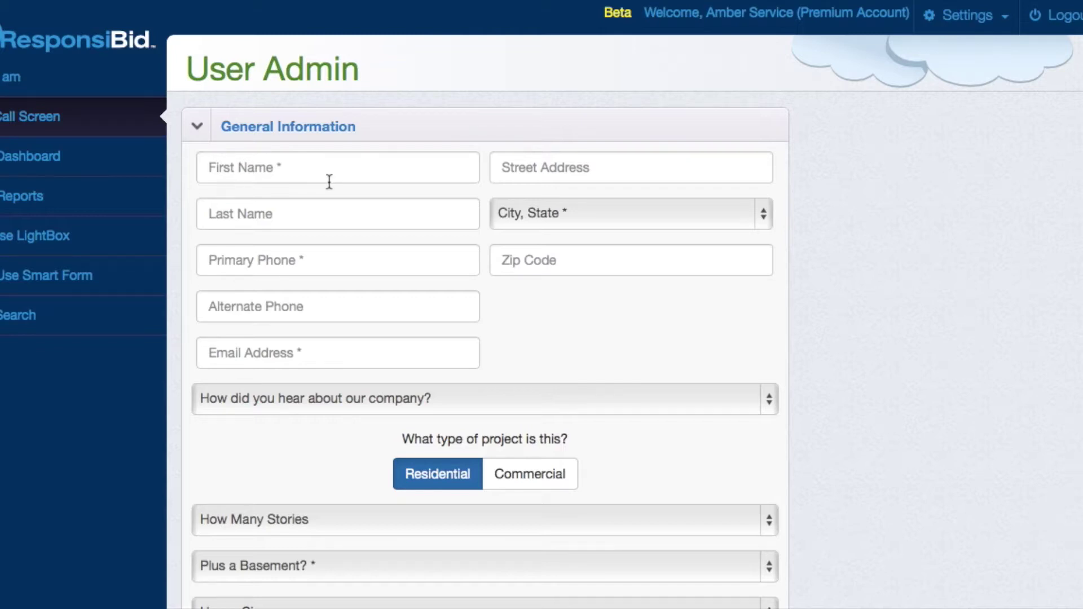
- Set the city to Akron, OH and the referral source to Google
click(557, 212)
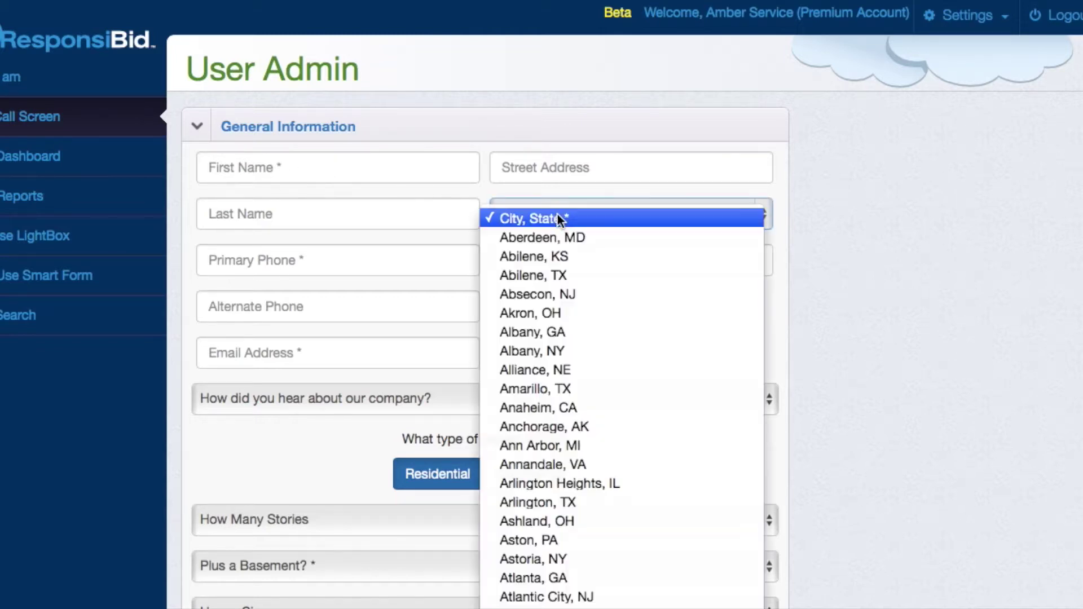
click(553, 317)
click(429, 398)
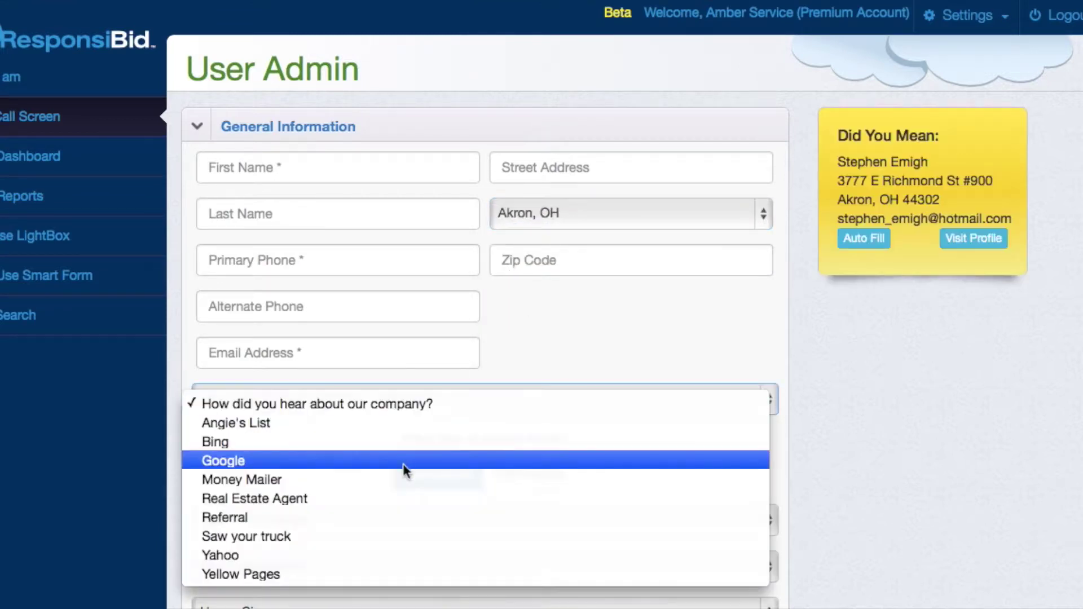
click(403, 464)
- Set 2 Story, basement Yes and house size 2501 - 3000 sq ft, then continue to services
scroll(408, 514, down, 3)
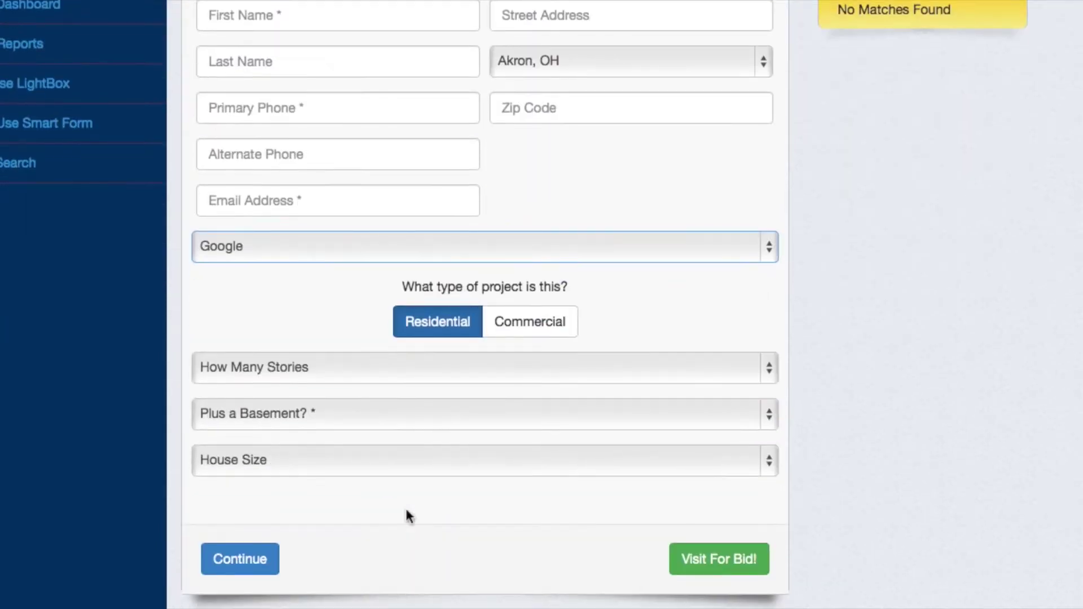
click(430, 368)
click(418, 418)
click(420, 419)
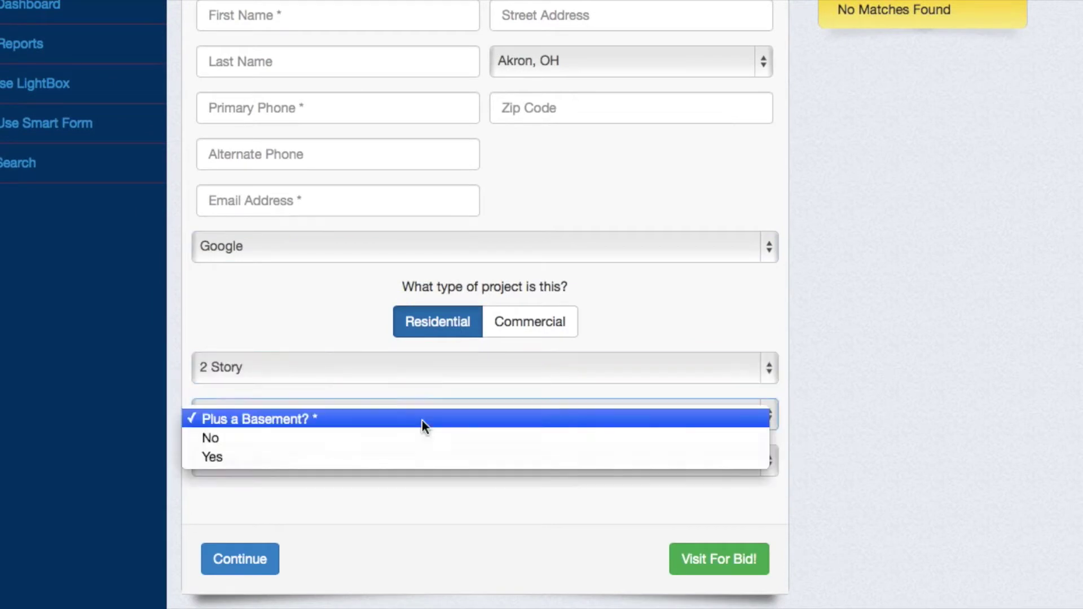
click(413, 454)
click(394, 468)
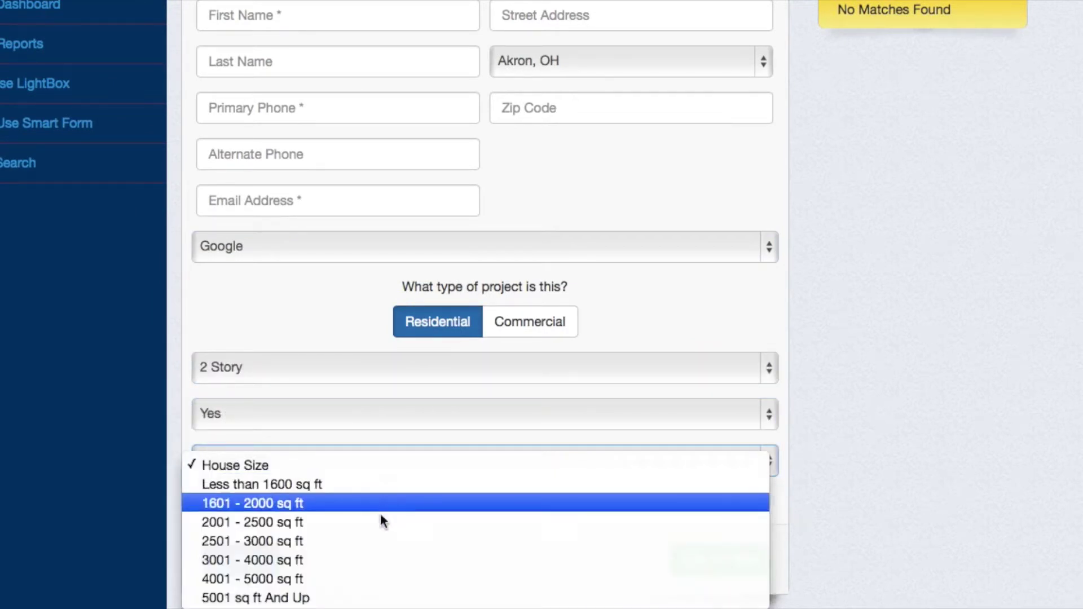
click(375, 542)
scroll(374, 547, down, 5)
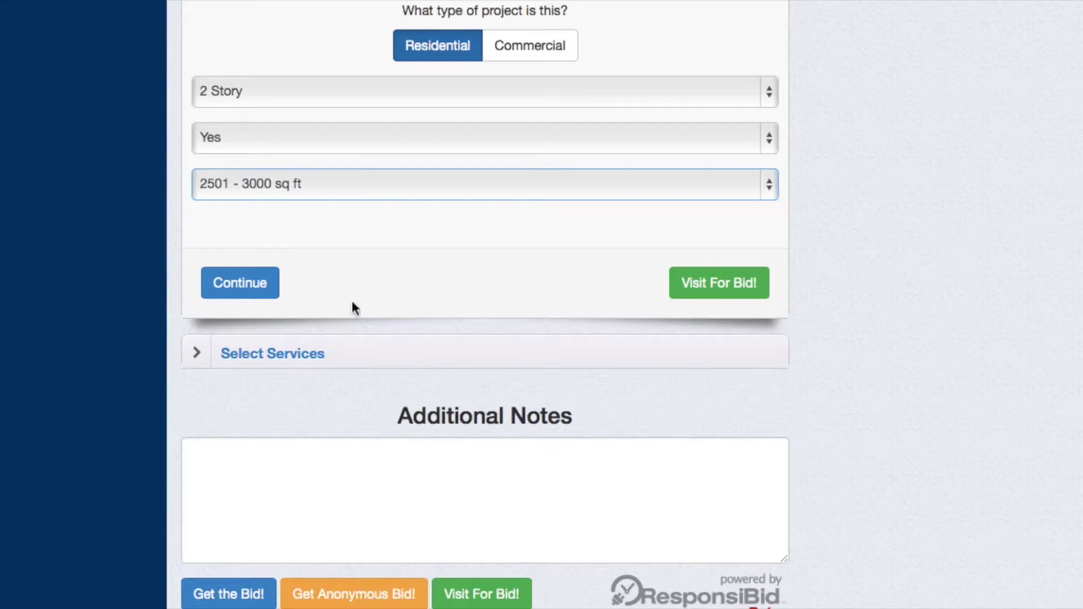
click(232, 284)
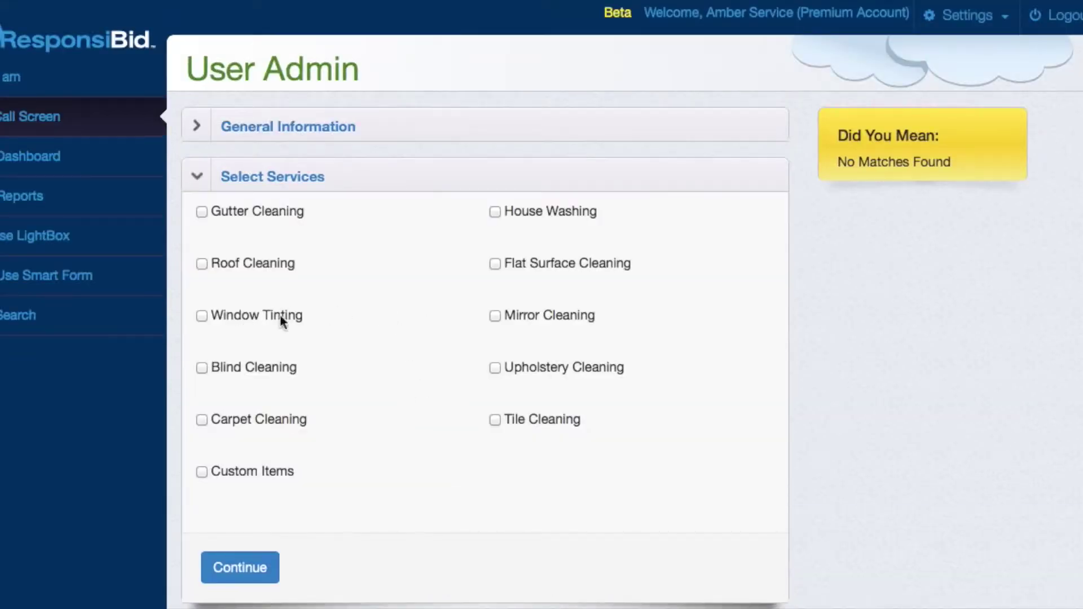
- Select Mirror Cleaning and Custom Items as the requested services
click(496, 316)
click(240, 567)
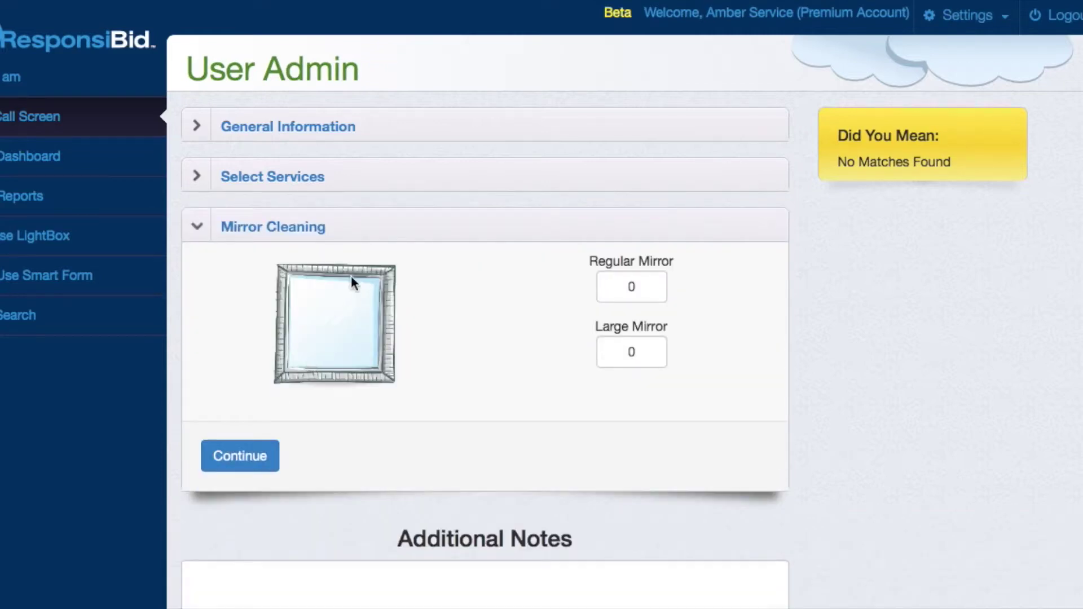
click(408, 173)
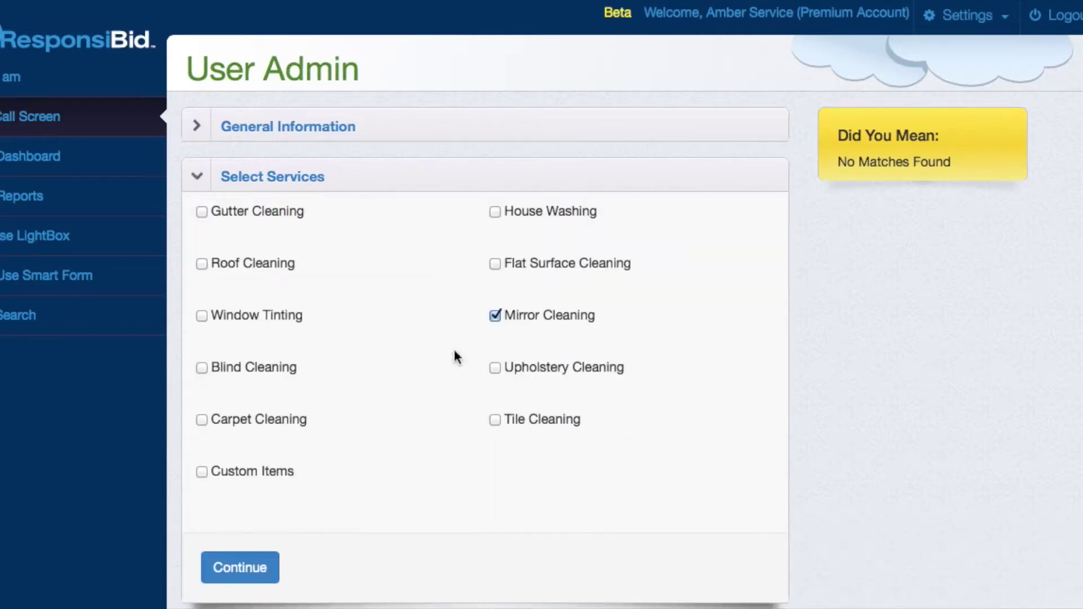
click(202, 472)
click(251, 567)
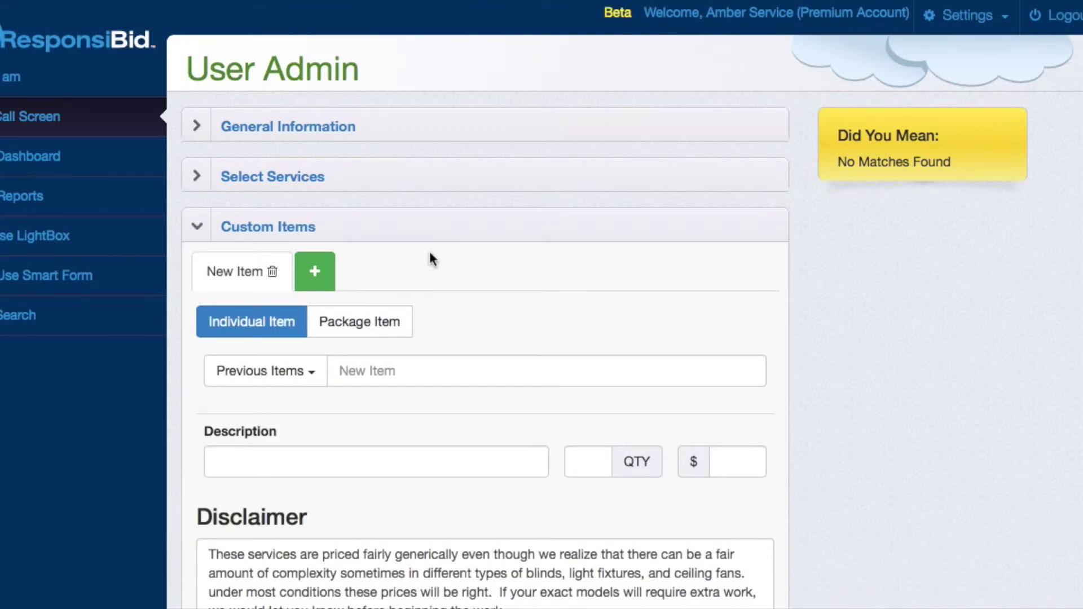
- Load the saved Baseboard Repair package item and generate the bid anonymously
click(305, 371)
click(297, 407)
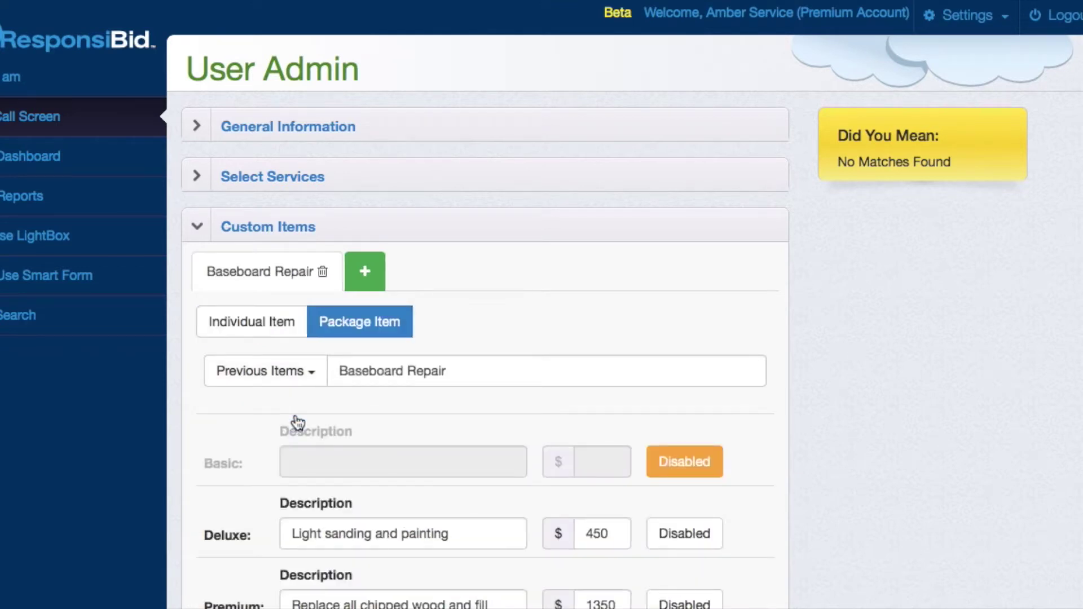
scroll(619, 394, down, 4)
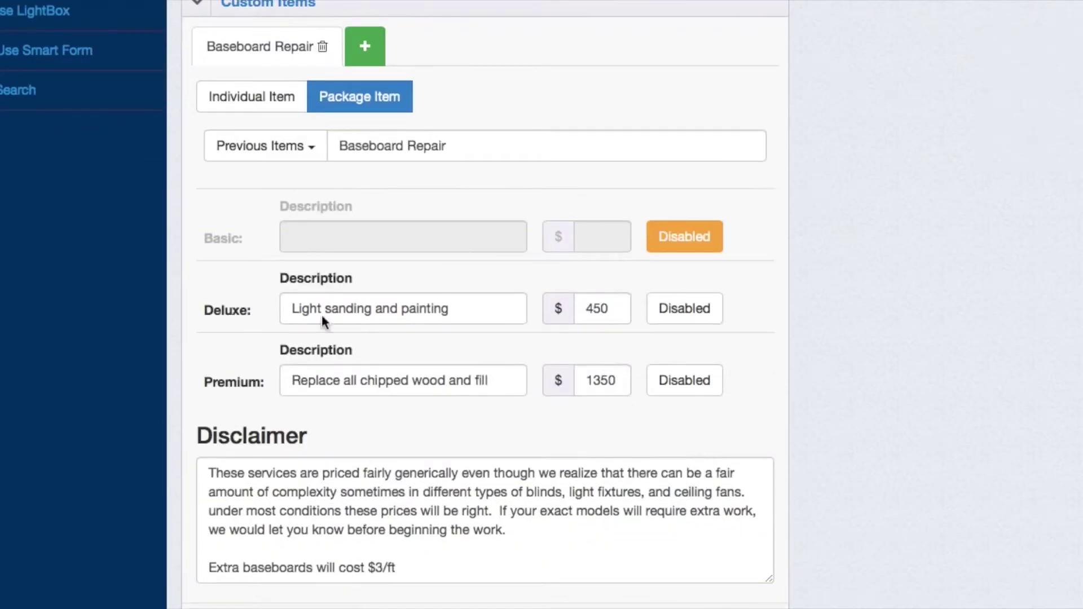
scroll(560, 375, down, 1)
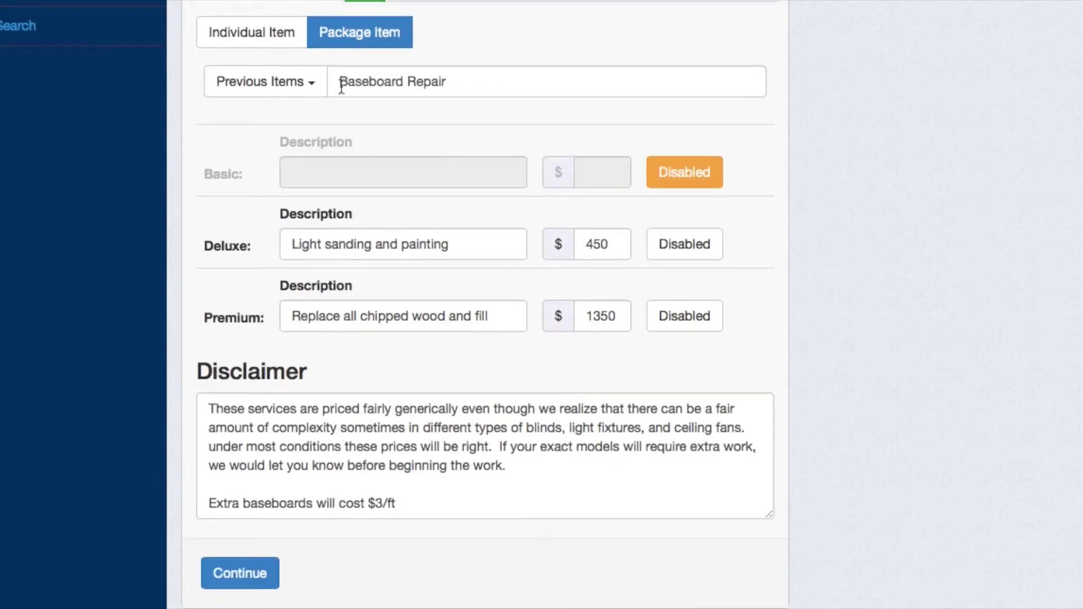
scroll(408, 105, up, 3)
scroll(409, 105, down, 4)
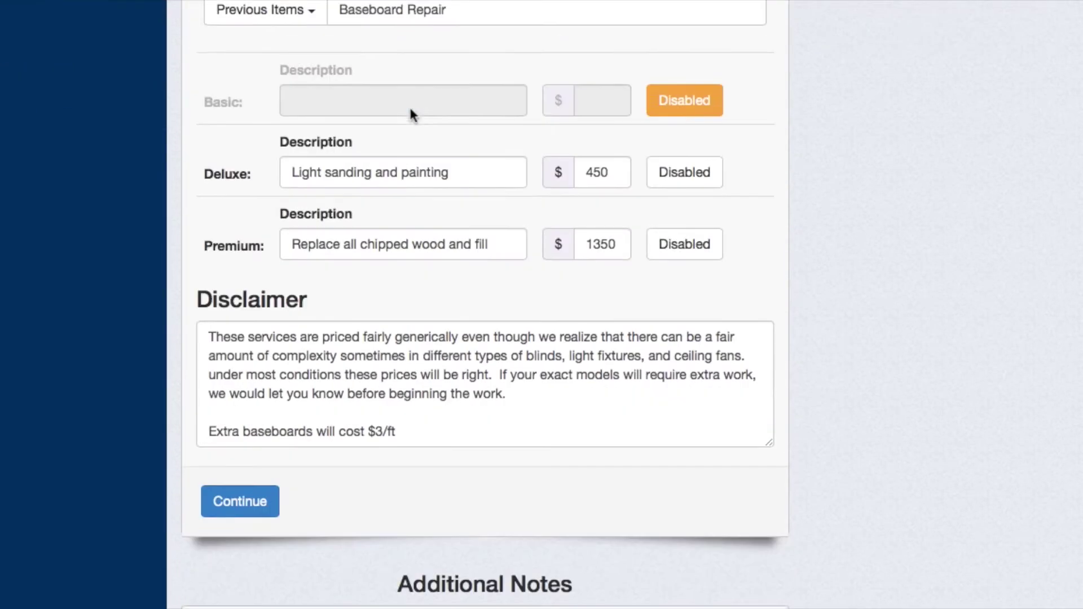
click(252, 510)
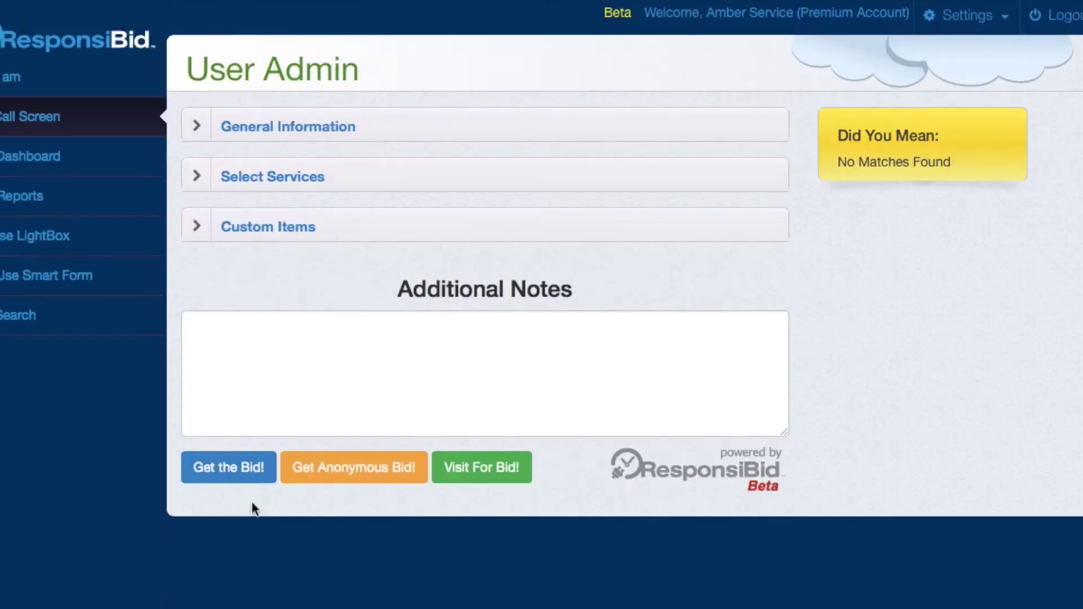
click(371, 475)
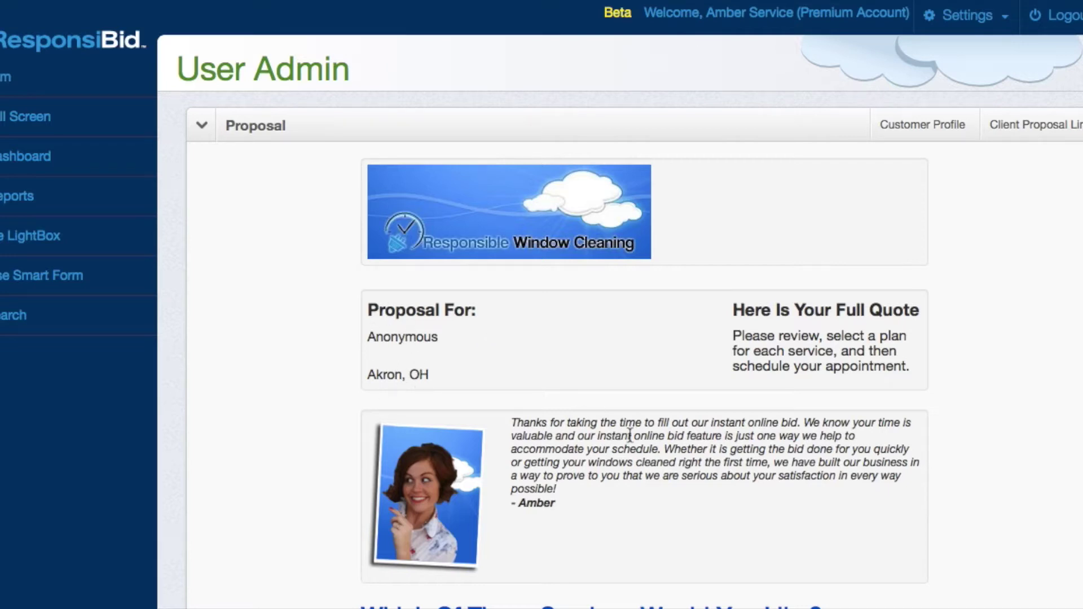
- Scroll through the anonymous Akron, OH full-quote proposal
scroll(630, 436, down, 8)
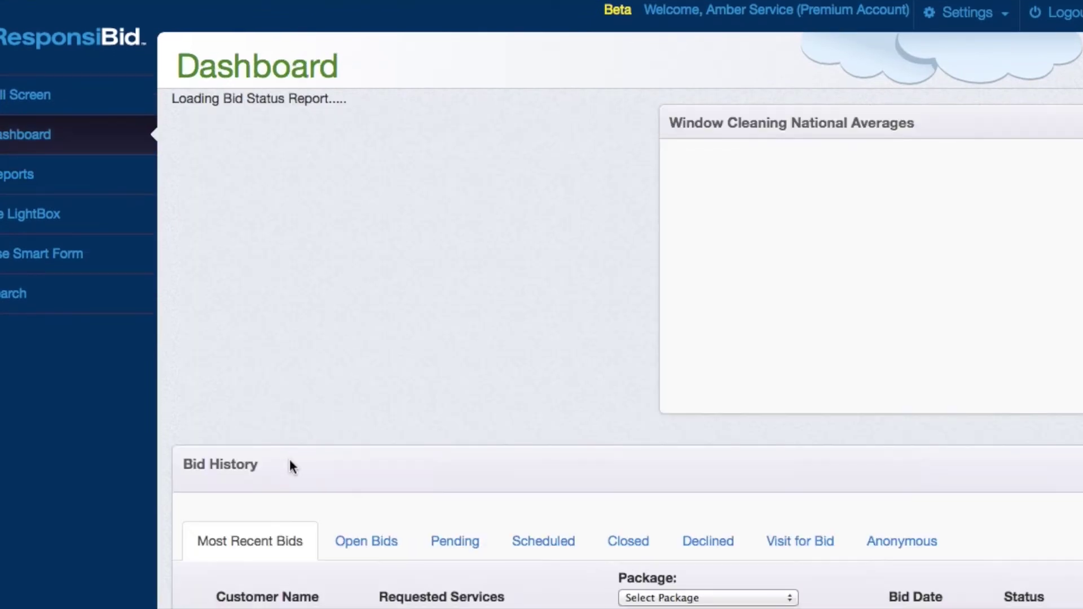
- Filter Bid History to Anonymous bids and open the newest anonymous customer's profile
scroll(290, 467, down, 5)
scroll(263, 402, up, 1)
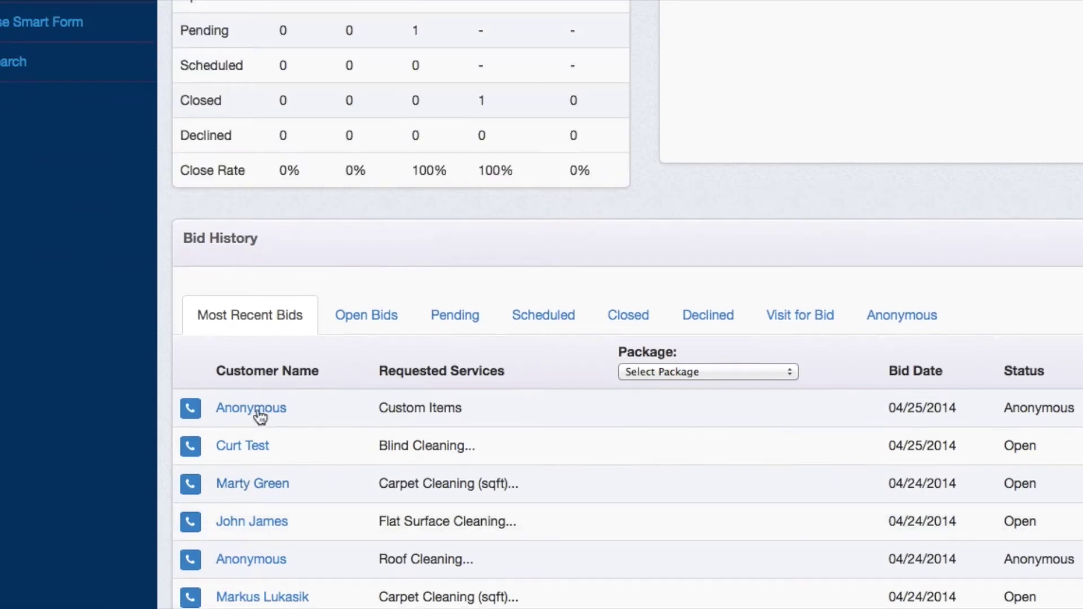
click(913, 311)
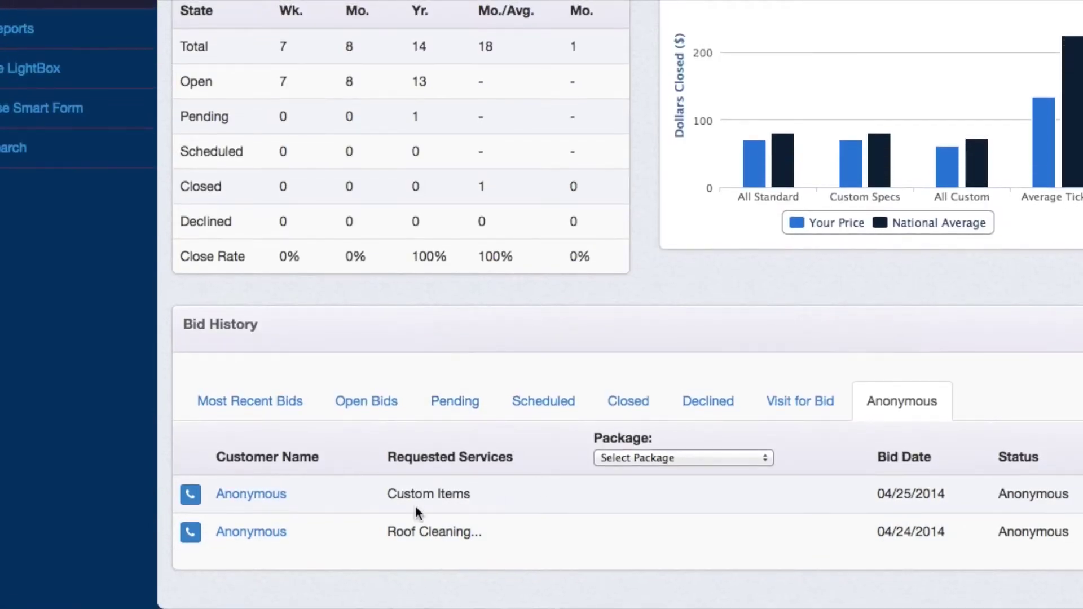
click(259, 495)
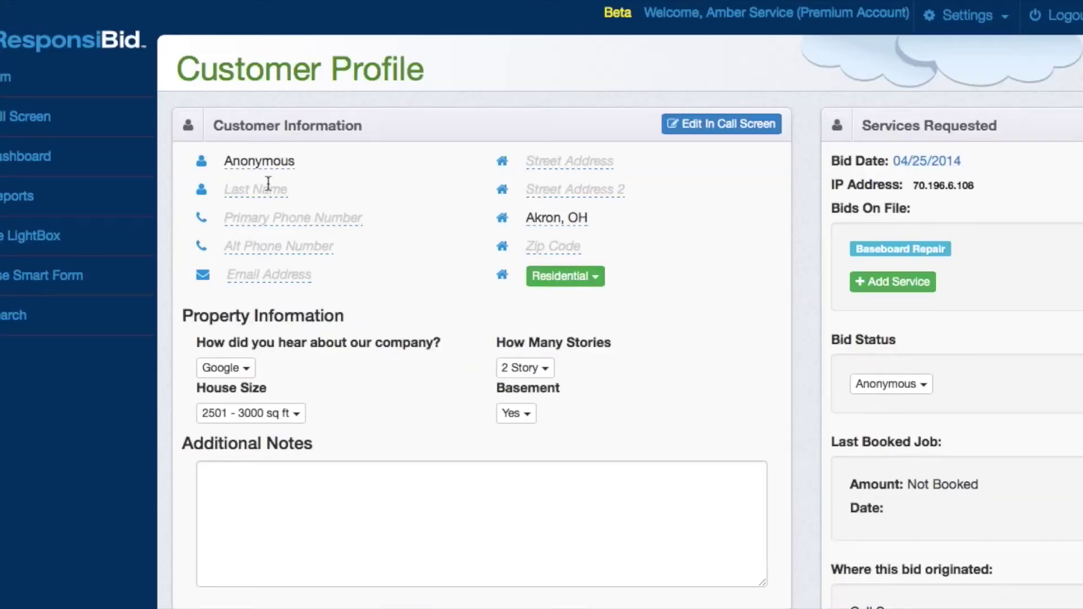
scroll(350, 421, down, 3)
scroll(350, 421, up, 3)
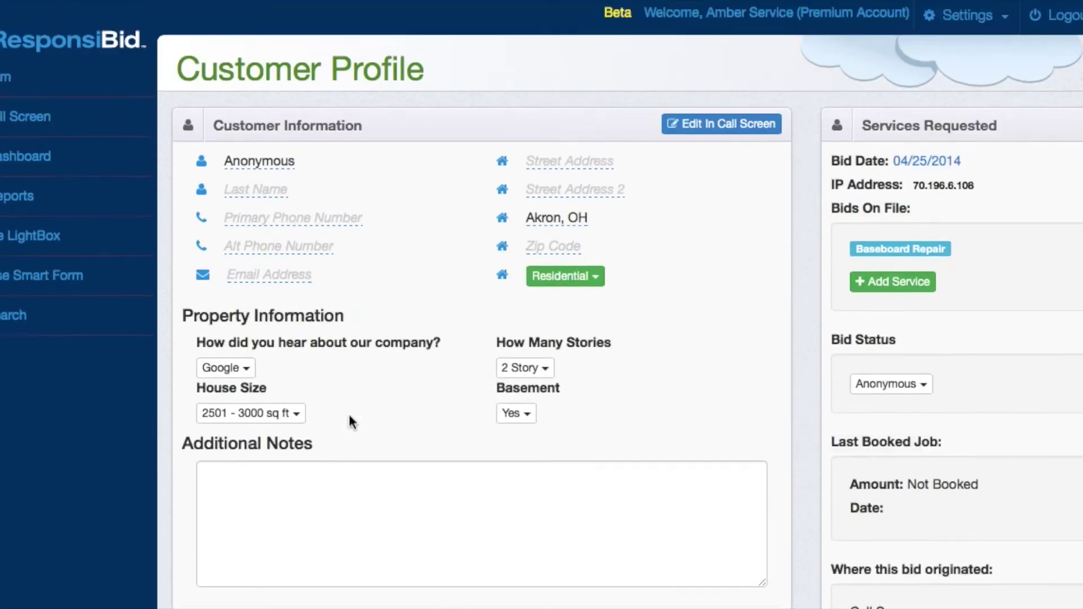
- Reopen the anonymous bid in the Call Screen, expand its contact details and select the first-name value
click(727, 125)
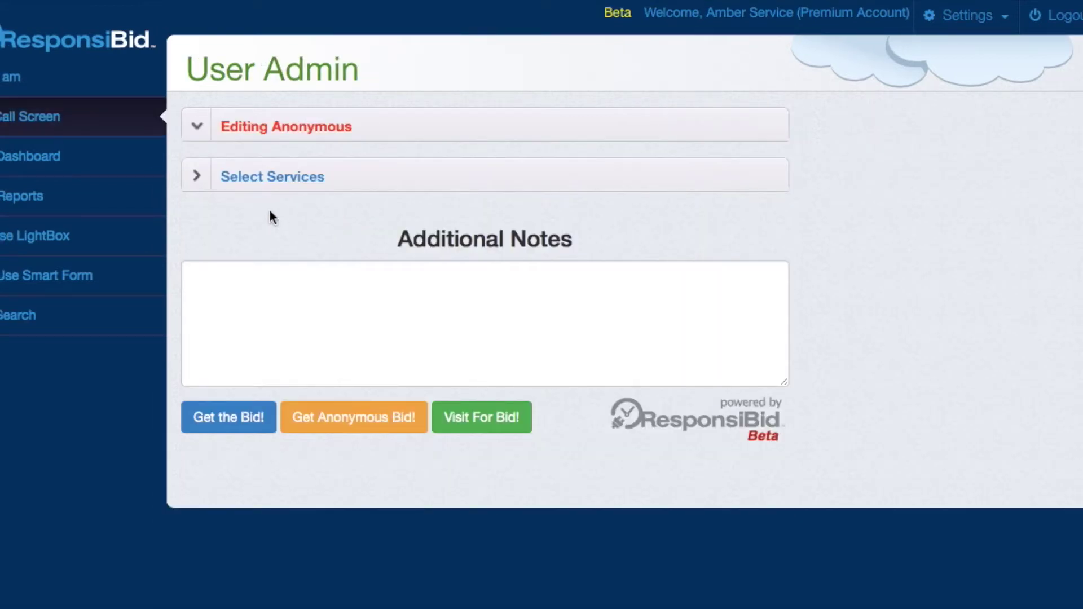
click(394, 123)
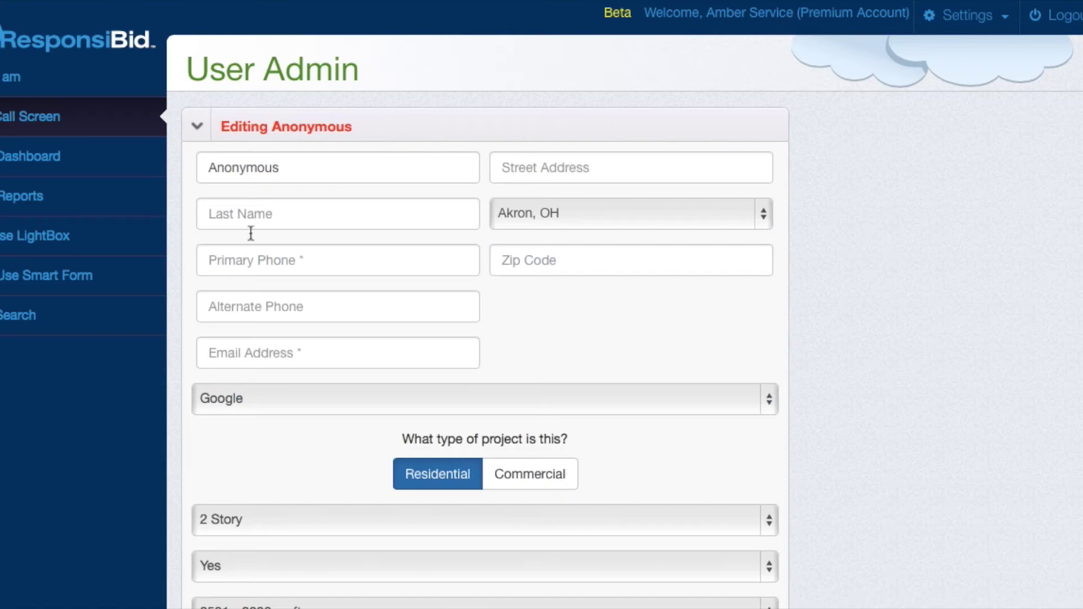
double_click(307, 167)
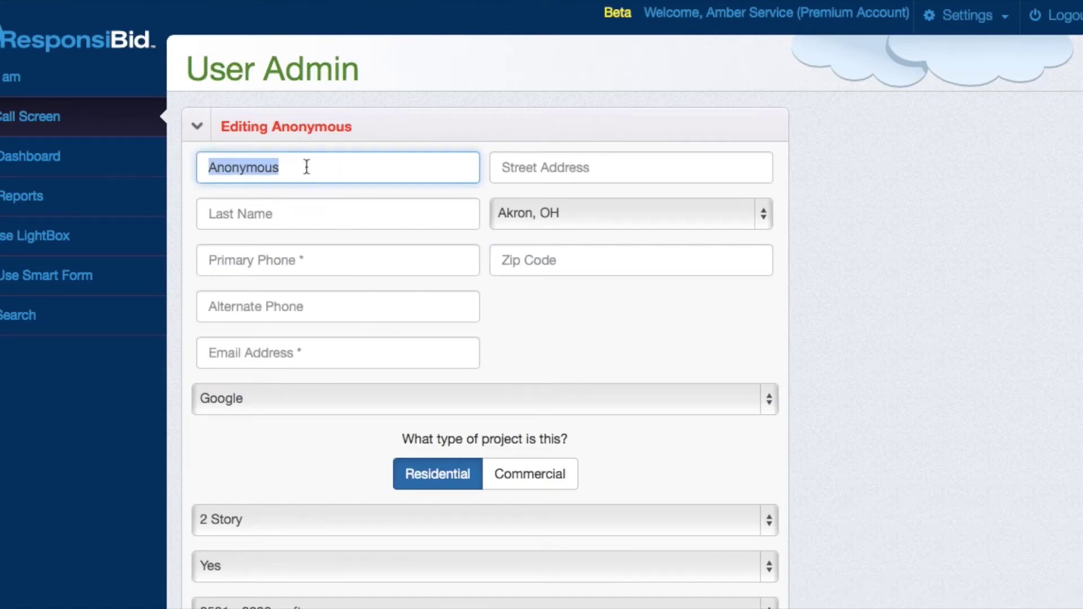
scroll(552, 363, down, 8)
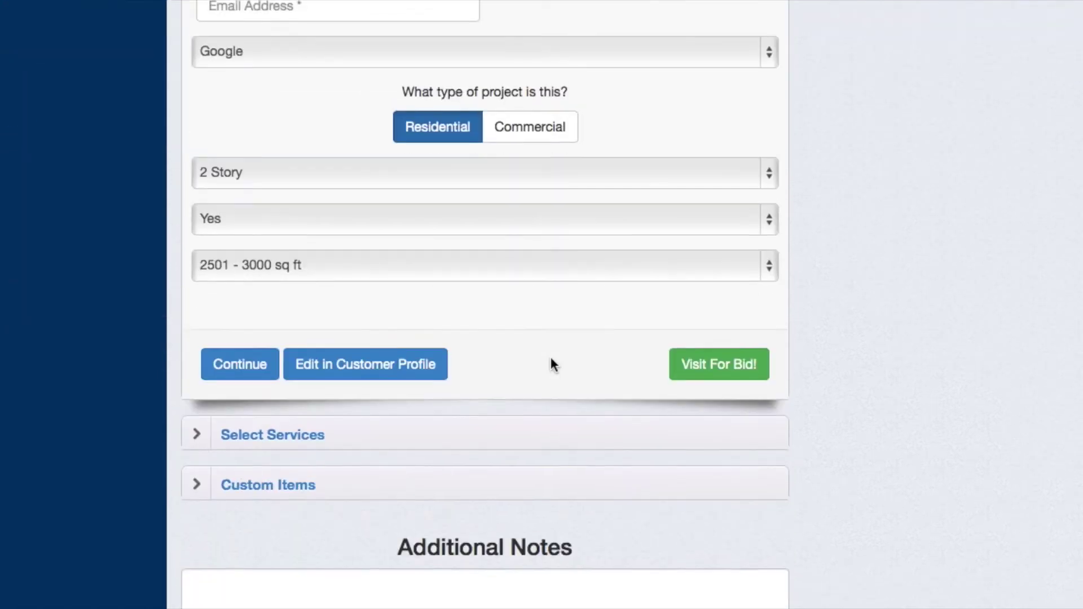
scroll(552, 363, down, 2)
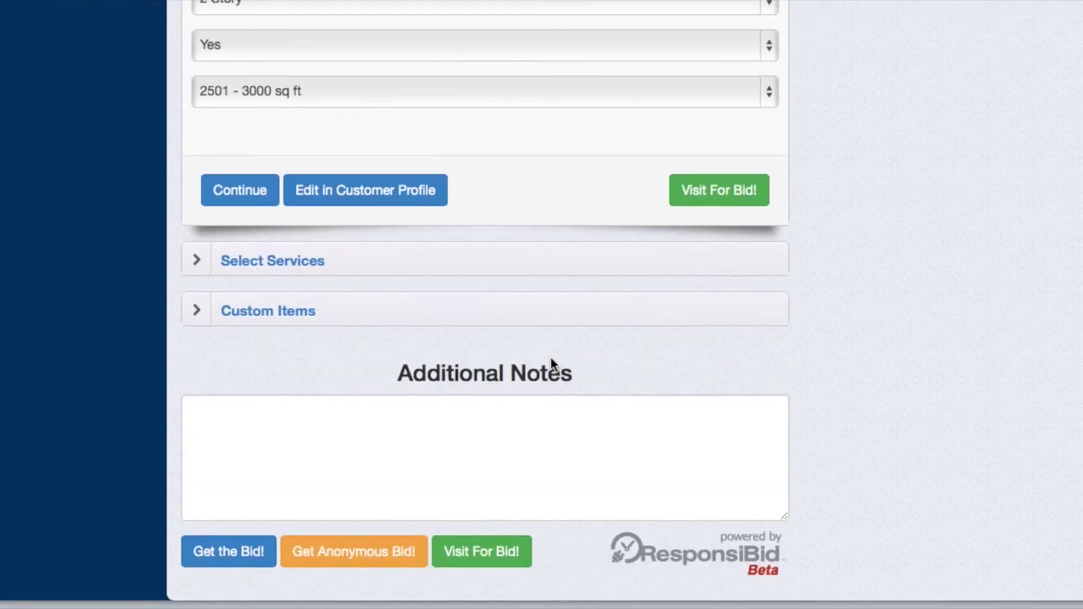
scroll(551, 363, up, 10)
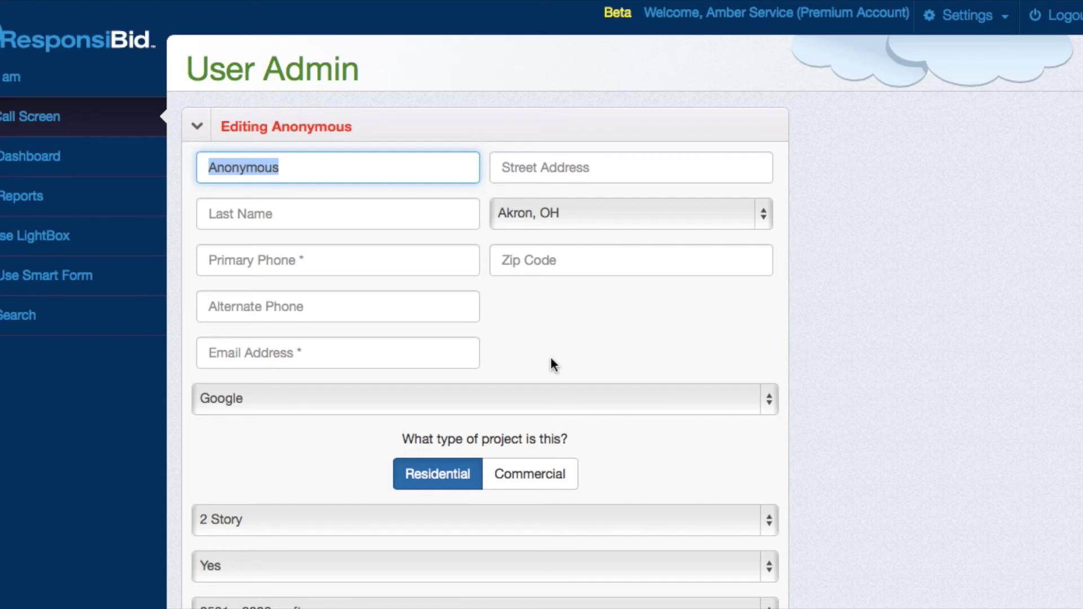
scroll(550, 356, down, 10)
scroll(551, 357, up, 15)
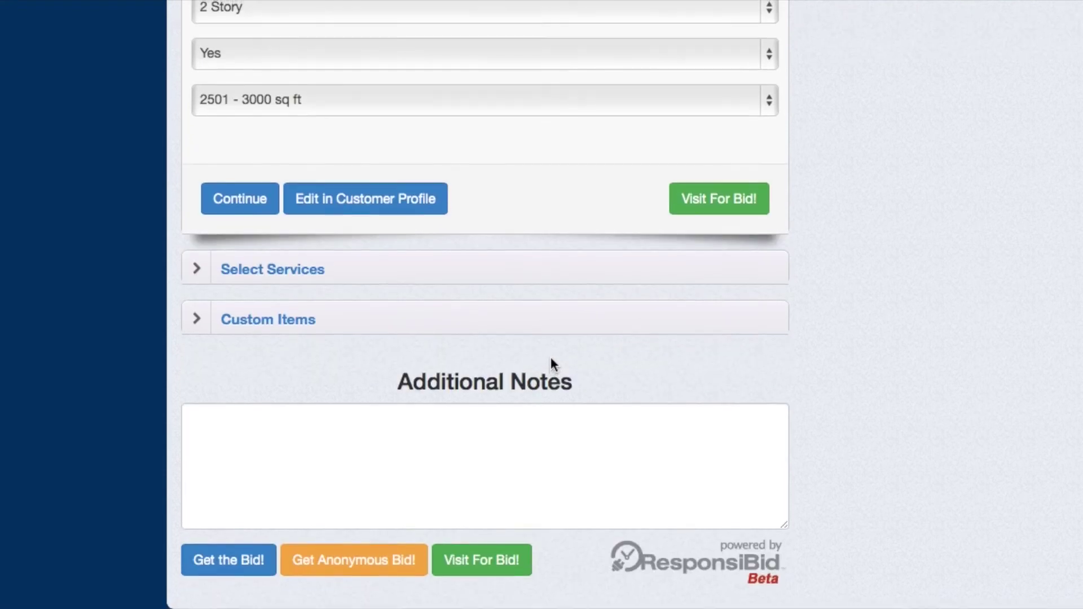